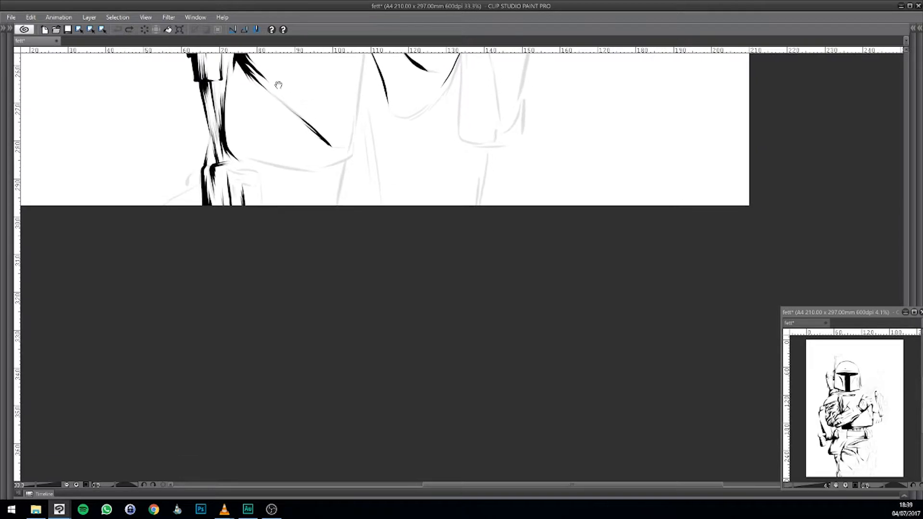
- Ink feathered shadow strokes along the outer edge of the thigh, just below the hip
drag(228, 99, 224, 137)
drag(230, 103, 230, 150)
drag(320, 120, 313, 219)
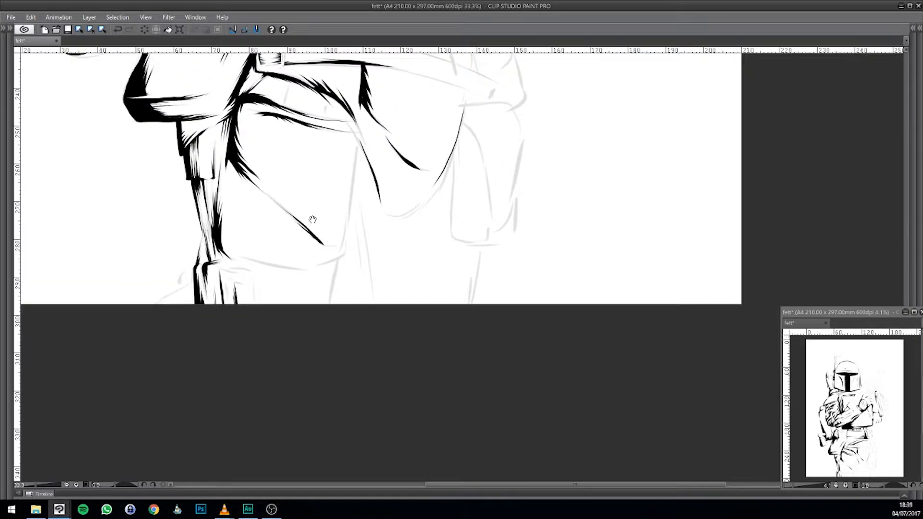
mouse_move(233, 178)
mouse_down()
mouse_move(248, 203)
mouse_move(230, 160)
mouse_up()
drag(233, 202, 231, 148)
drag(280, 226, 194, 166)
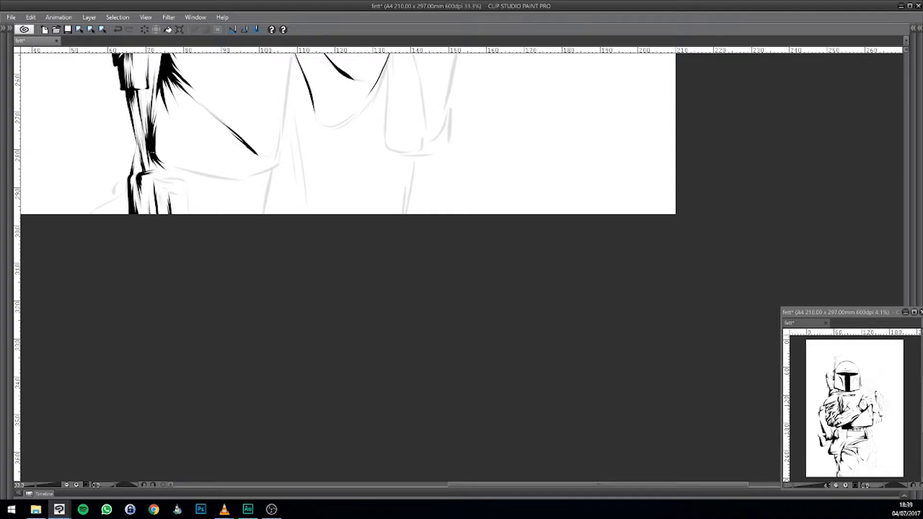
- Fill the narrow tapering fold beside the thigh in solid black and ink the upper part of the thigh's inner contour
drag(327, 188, 340, 226)
mouse_move(340, 130)
mouse_down()
mouse_move(299, 220)
mouse_move(292, 182)
mouse_move(274, 237)
mouse_move(260, 194)
mouse_move(285, 251)
mouse_up()
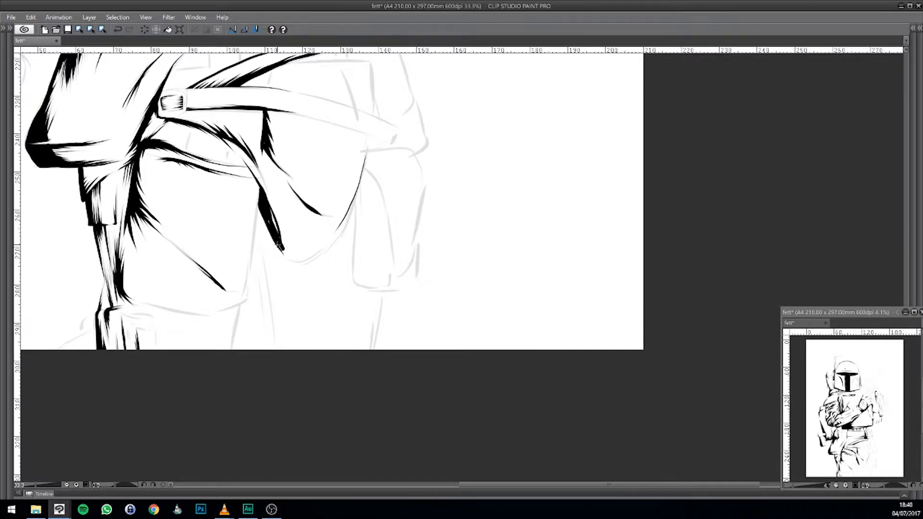
drag(270, 211, 281, 242)
drag(249, 263, 256, 184)
drag(267, 217, 265, 237)
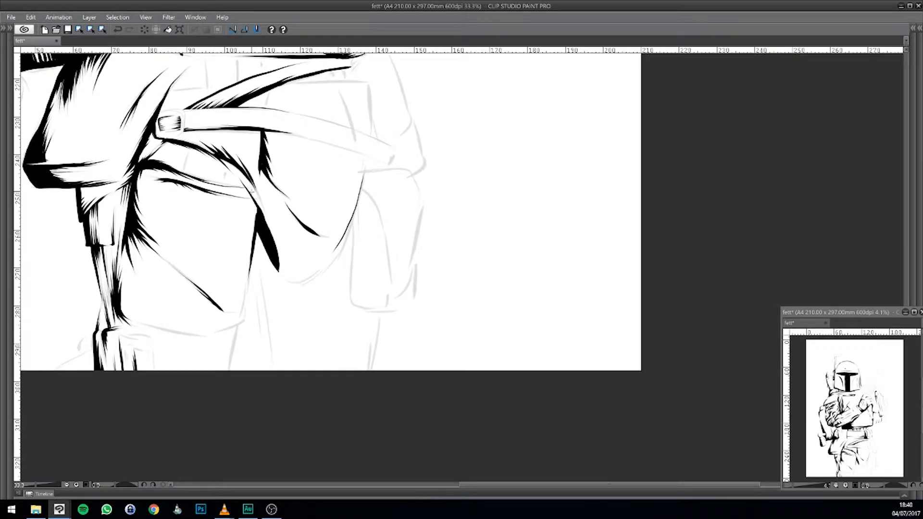
- Extend the thigh's inner contour line down towards the knee over the grey sketch
mouse_move(252, 201)
mouse_down()
mouse_move(254, 224)
mouse_move(251, 205)
mouse_up()
drag(307, 285, 340, 180)
drag(277, 189, 274, 202)
mouse_move(280, 243)
mouse_down()
mouse_move(376, 213)
mouse_move(320, 140)
mouse_move(391, 231)
mouse_move(381, 257)
mouse_move(344, 287)
mouse_up()
scroll(345, 287, up, 1)
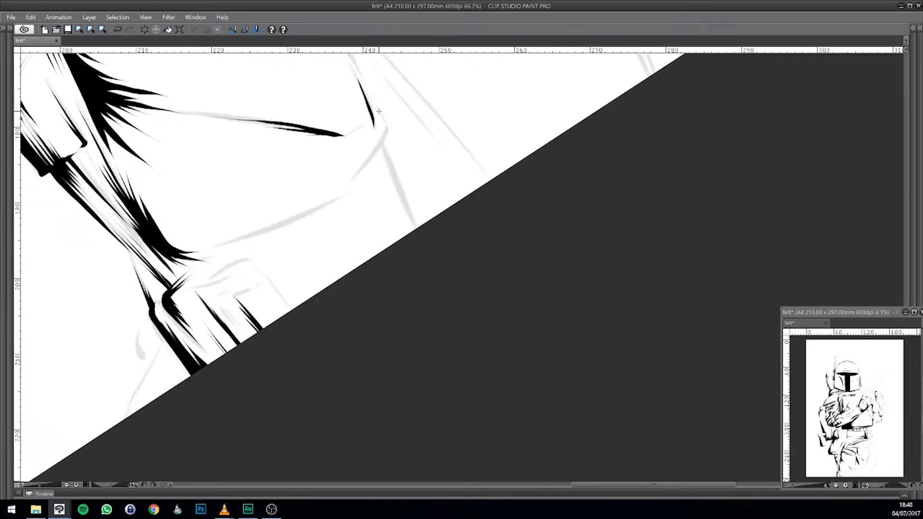
- Ink the rounded knee corner, the start of the lower-leg line and the curved lower hem of the thigh
mouse_move(384, 119)
mouse_down()
mouse_move(375, 160)
mouse_move(384, 117)
mouse_up()
mouse_move(378, 150)
mouse_down()
mouse_move(363, 181)
mouse_move(390, 169)
mouse_move(381, 145)
mouse_up()
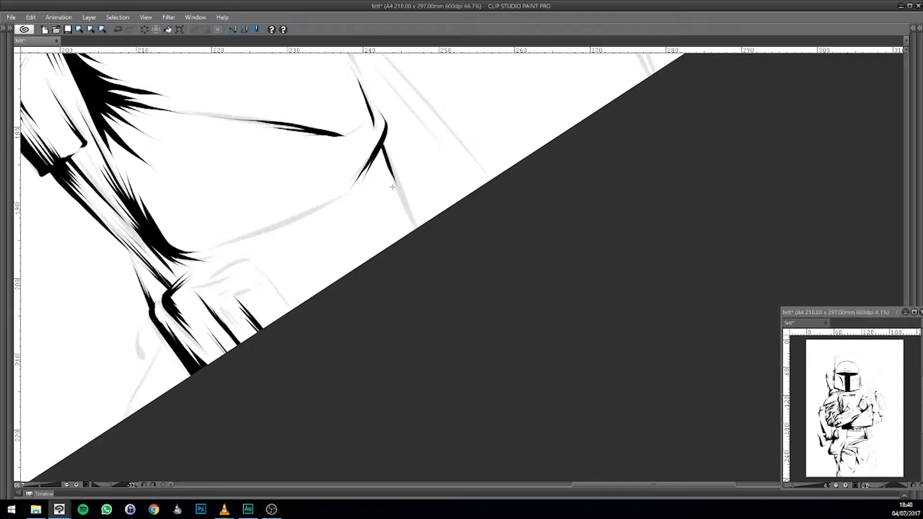
drag(390, 179, 381, 146)
mouse_move(387, 200)
mouse_down()
mouse_move(376, 247)
mouse_move(461, 215)
mouse_move(425, 202)
mouse_move(318, 242)
mouse_move(380, 223)
mouse_up()
drag(410, 265, 421, 250)
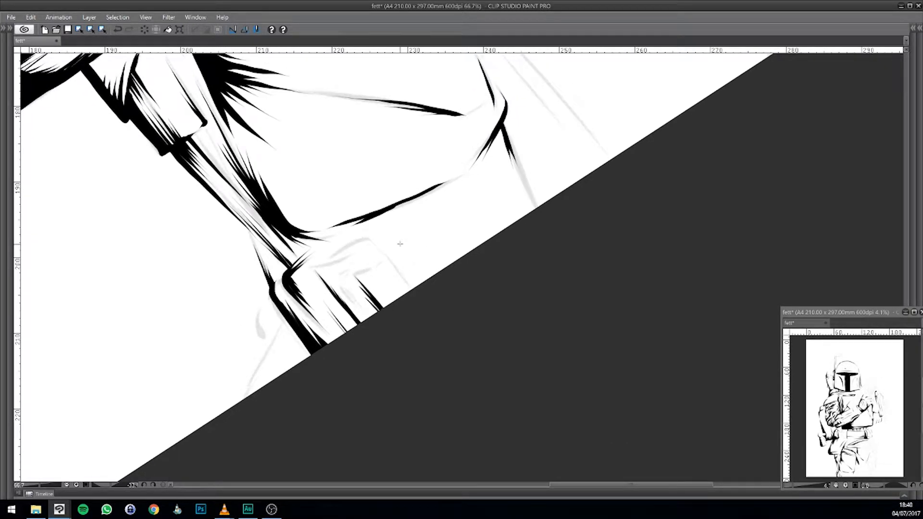
- Ink the boxy pad at the page's lower edge, adding its rounded outline and the angular recess lines inside
drag(418, 202, 476, 191)
drag(464, 226, 477, 238)
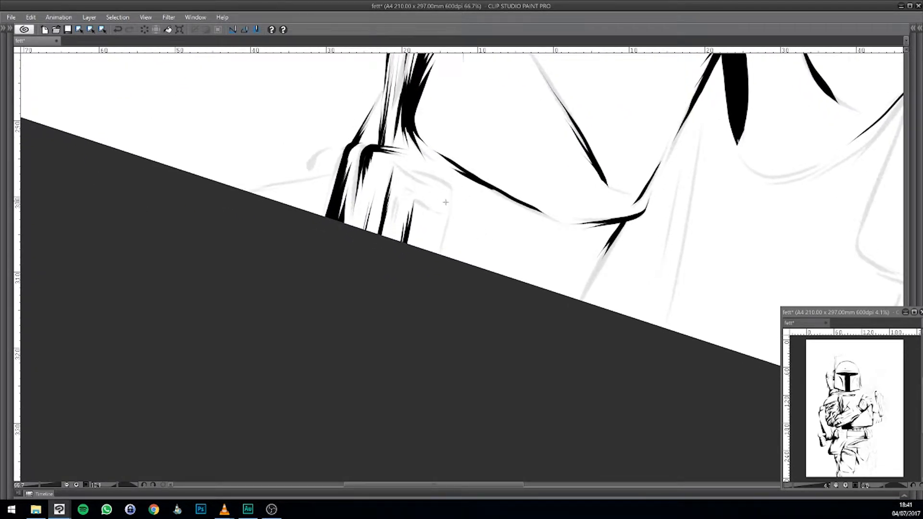
mouse_move(442, 183)
mouse_down()
mouse_move(451, 201)
mouse_move(438, 254)
mouse_up()
mouse_move(467, 253)
mouse_down()
mouse_move(500, 296)
mouse_move(553, 280)
mouse_up()
mouse_move(531, 218)
mouse_down()
mouse_move(519, 196)
mouse_move(451, 176)
mouse_move(484, 219)
mouse_move(441, 212)
mouse_move(426, 225)
mouse_move(449, 208)
mouse_move(506, 198)
mouse_move(482, 238)
mouse_move(484, 230)
mouse_move(476, 284)
mouse_up()
mouse_move(543, 259)
mouse_down()
mouse_move(571, 248)
mouse_move(589, 194)
mouse_move(451, 184)
mouse_move(441, 218)
mouse_move(402, 241)
mouse_move(421, 220)
mouse_move(556, 220)
mouse_up()
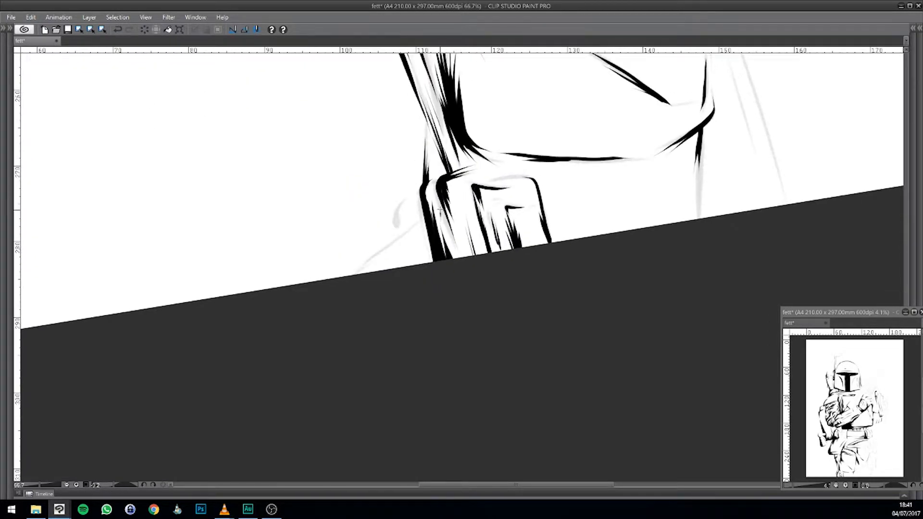
drag(537, 220, 434, 246)
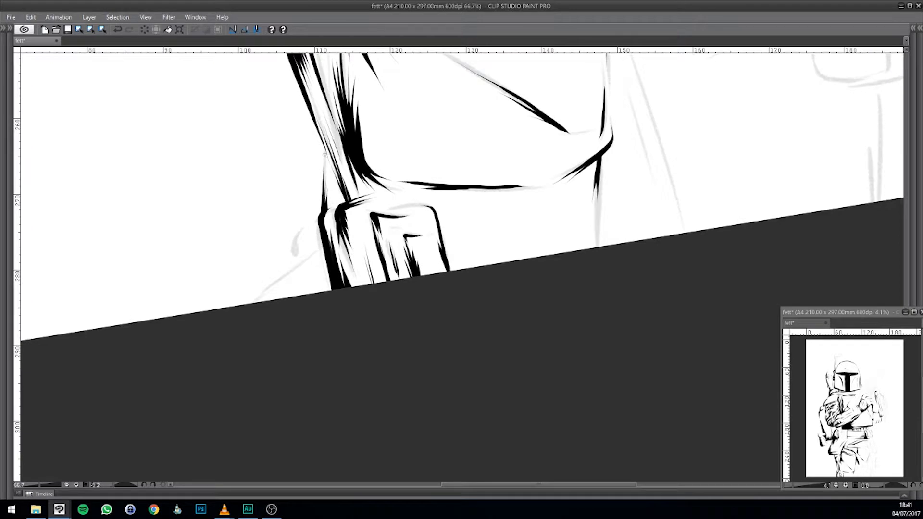
mouse_move(341, 201)
mouse_down()
mouse_move(328, 212)
mouse_move(331, 183)
mouse_up()
mouse_move(394, 217)
mouse_down()
mouse_move(408, 204)
mouse_move(389, 221)
mouse_move(422, 219)
mouse_up()
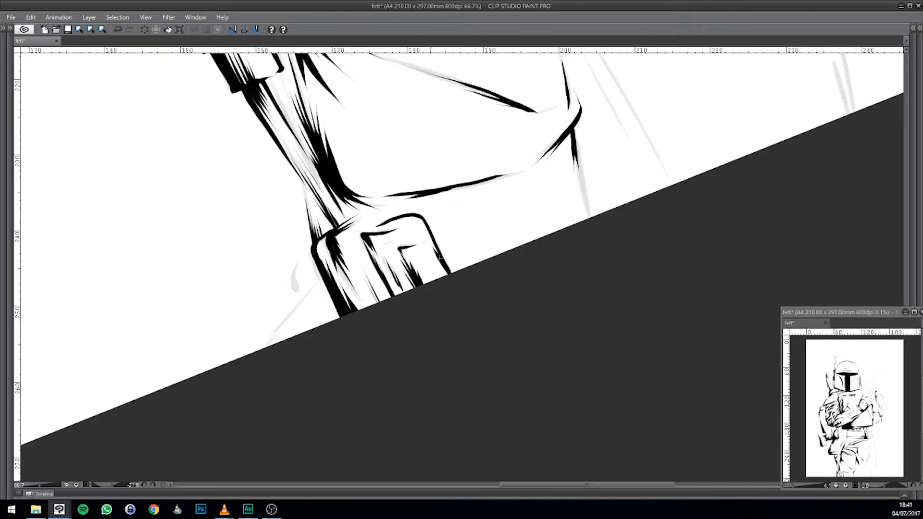
key(h)
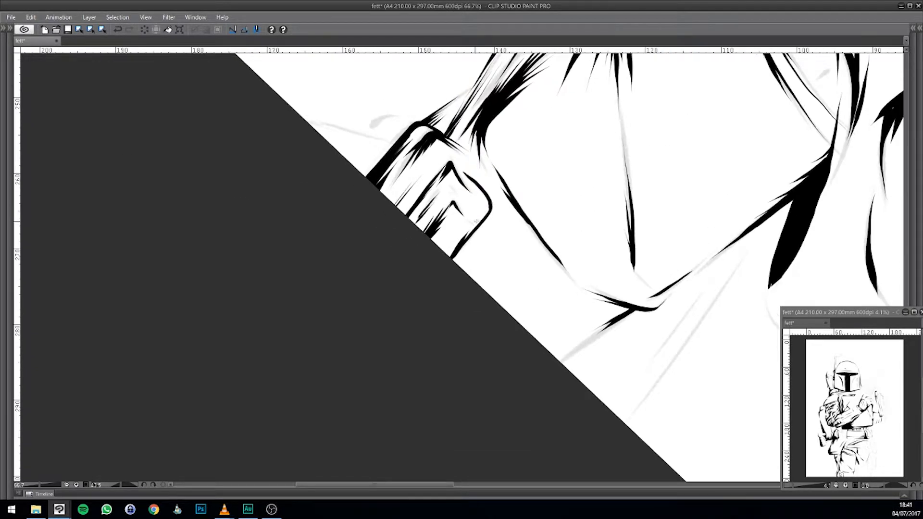
- Thicken the thigh's lower hem with tapered strokes between the boxy pad and the knee corner
mouse_move(673, 250)
mouse_down()
mouse_move(514, 286)
mouse_move(541, 289)
mouse_move(534, 270)
mouse_up()
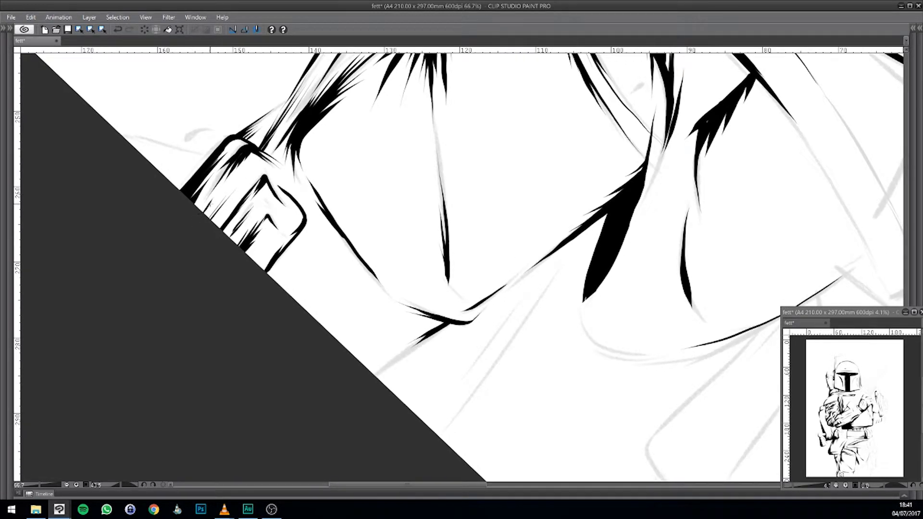
mouse_move(450, 213)
mouse_down()
mouse_move(385, 158)
mouse_move(315, 161)
mouse_up()
drag(548, 294, 362, 103)
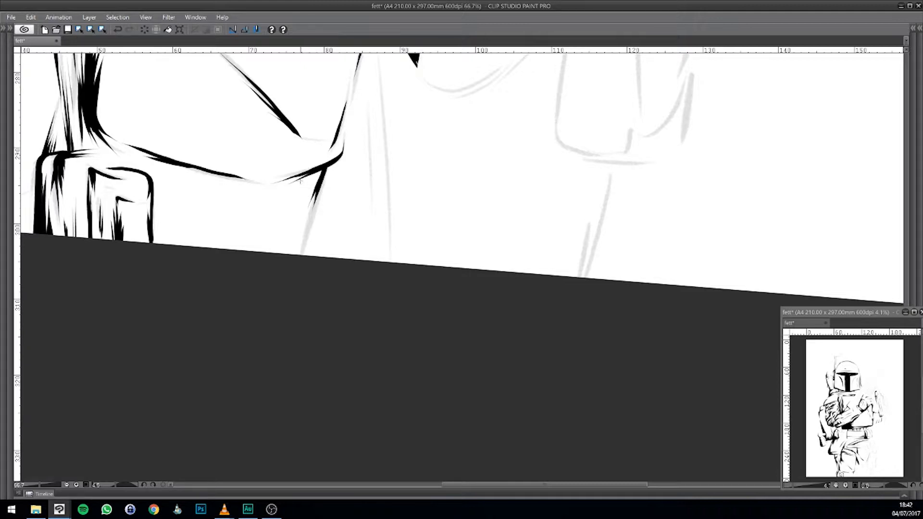
drag(278, 193, 310, 176)
mouse_move(264, 208)
mouse_down()
mouse_move(447, 230)
mouse_move(556, 255)
mouse_up()
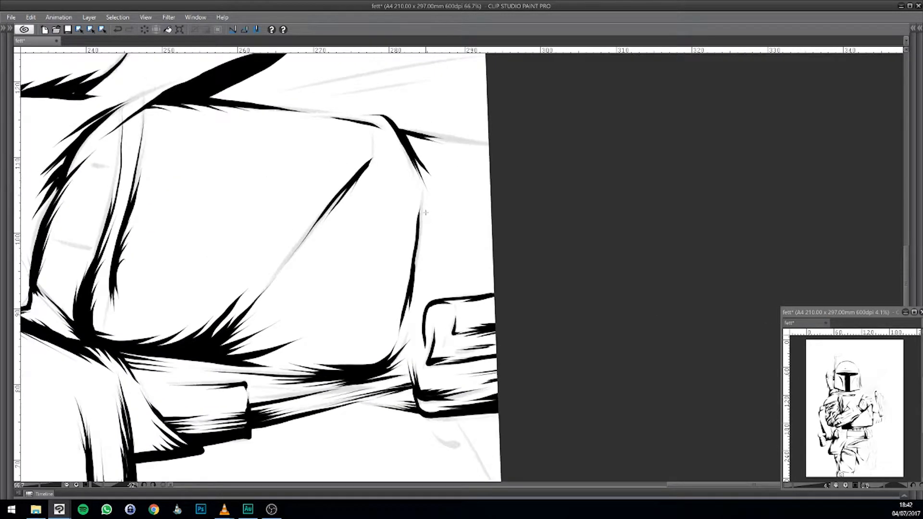
mouse_move(422, 204)
mouse_down()
mouse_move(420, 273)
mouse_move(401, 326)
mouse_up()
mouse_move(420, 243)
mouse_down()
mouse_move(396, 339)
mouse_move(421, 280)
mouse_move(488, 238)
mouse_move(558, 262)
mouse_move(419, 231)
mouse_move(393, 233)
mouse_move(377, 251)
mouse_up()
drag(405, 222, 386, 253)
- Ink a short pointed fold on the lower leg at the page's bottom edge, undoing the last stray stroke
drag(412, 217, 399, 234)
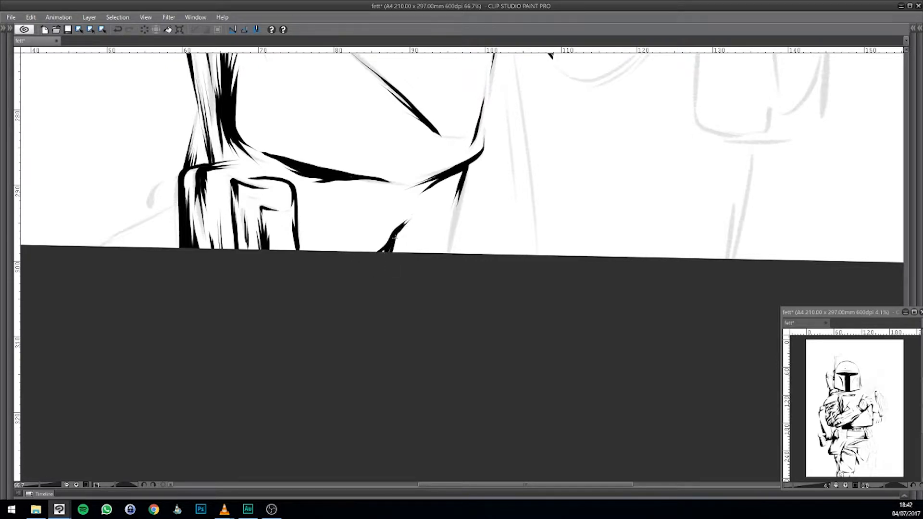
drag(376, 252, 388, 229)
mouse_move(372, 242)
mouse_down()
mouse_move(360, 325)
mouse_move(417, 226)
mouse_move(305, 189)
mouse_move(417, 277)
mouse_up()
mouse_move(410, 309)
mouse_down()
mouse_move(389, 321)
mouse_move(330, 156)
mouse_move(319, 178)
mouse_move(371, 160)
mouse_up()
key(ctrl+z)
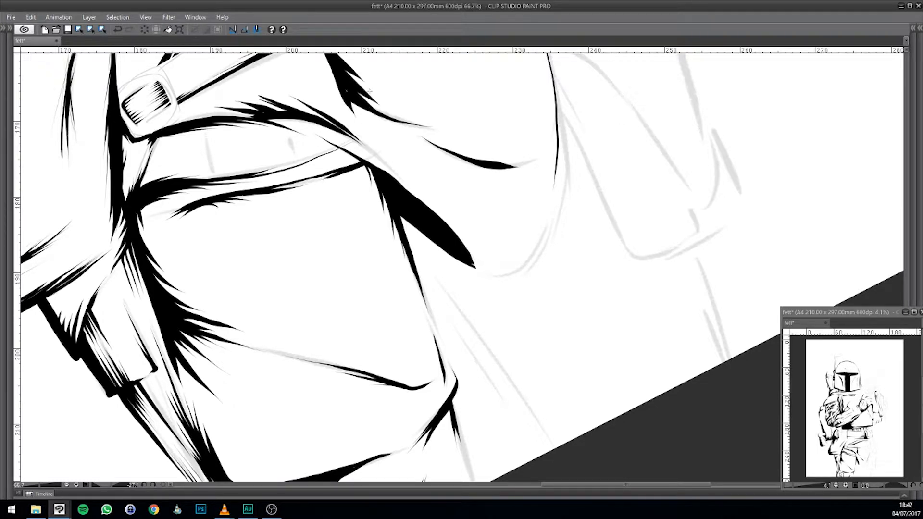
- Add short crease strokes at the upper inner corner of the thigh, where the black fold begins
mouse_move(364, 164)
mouse_down()
mouse_move(353, 177)
mouse_move(365, 165)
mouse_up()
drag(353, 203, 367, 166)
mouse_move(401, 244)
mouse_down()
mouse_move(506, 251)
mouse_move(518, 183)
mouse_up()
- Outline a branching cloth crease above the diagonal line near the knee and fill it in black
mouse_move(462, 229)
mouse_down()
mouse_move(373, 147)
mouse_move(391, 169)
mouse_move(392, 206)
mouse_move(376, 223)
mouse_up()
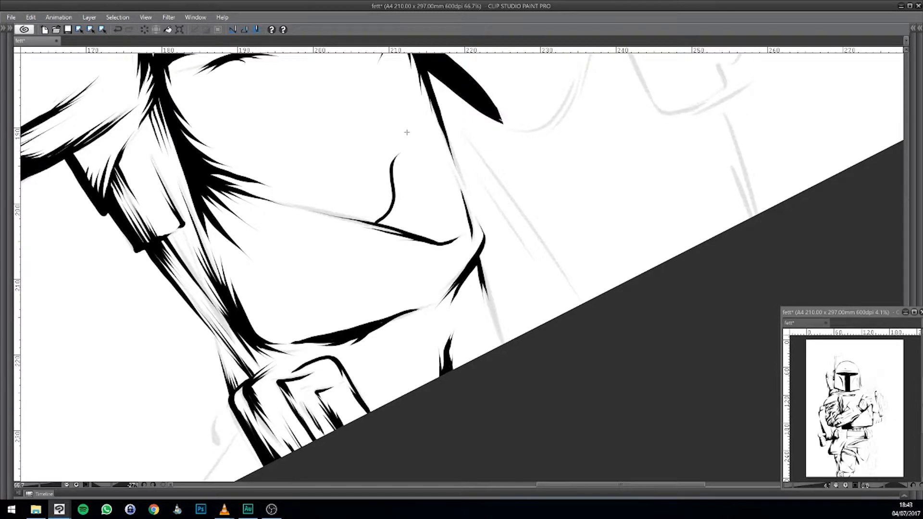
drag(395, 157, 415, 229)
drag(389, 197, 371, 224)
mouse_move(393, 182)
mouse_down()
mouse_move(395, 208)
mouse_move(380, 224)
mouse_move(402, 215)
mouse_move(405, 202)
mouse_move(408, 222)
mouse_up()
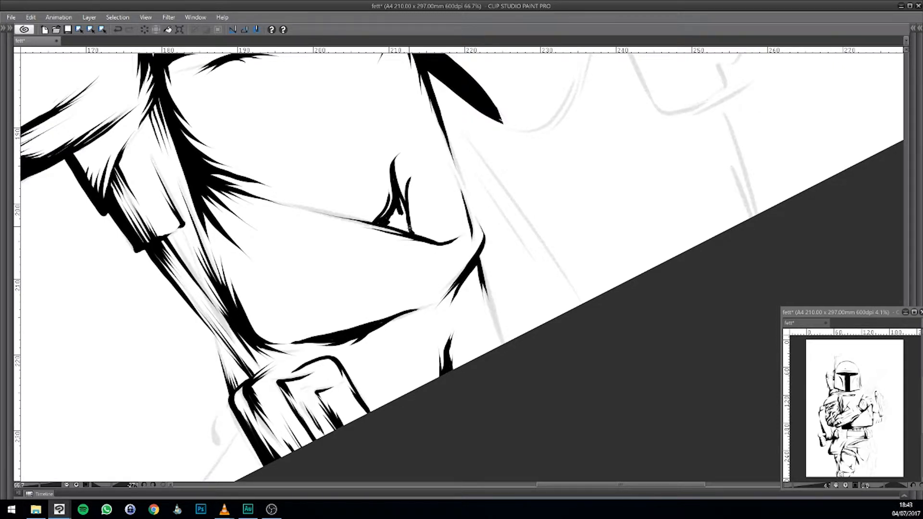
mouse_move(409, 179)
mouse_down()
mouse_move(421, 239)
mouse_move(397, 215)
mouse_move(380, 222)
mouse_move(405, 216)
mouse_move(409, 228)
mouse_move(397, 225)
mouse_move(408, 231)
mouse_move(401, 214)
mouse_up()
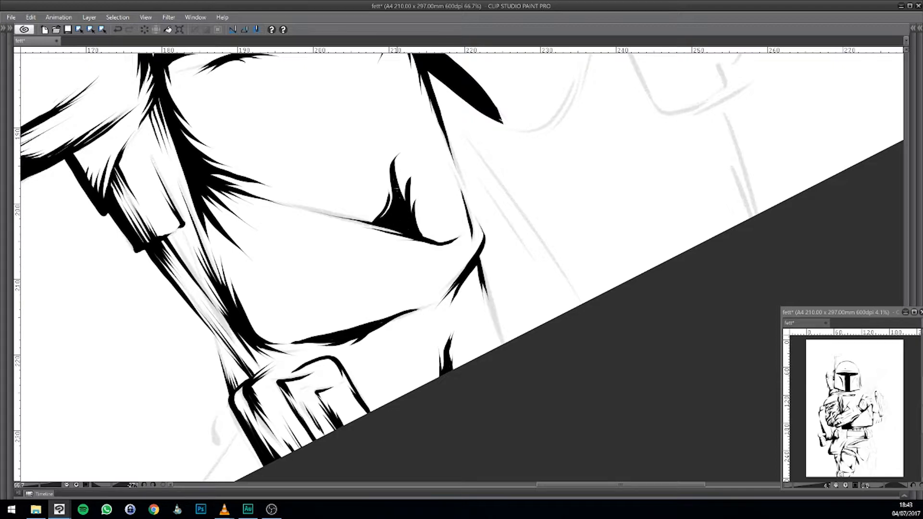
drag(391, 178, 388, 138)
mouse_move(406, 202)
mouse_down()
mouse_move(433, 179)
mouse_move(410, 190)
mouse_move(412, 169)
mouse_move(407, 174)
mouse_move(412, 198)
mouse_move(417, 186)
mouse_move(409, 210)
mouse_move(420, 210)
mouse_move(425, 237)
mouse_up()
- Extend the knee crease with spiky shadow strokes along the diagonal fold line and across its upper edge
drag(473, 219, 366, 109)
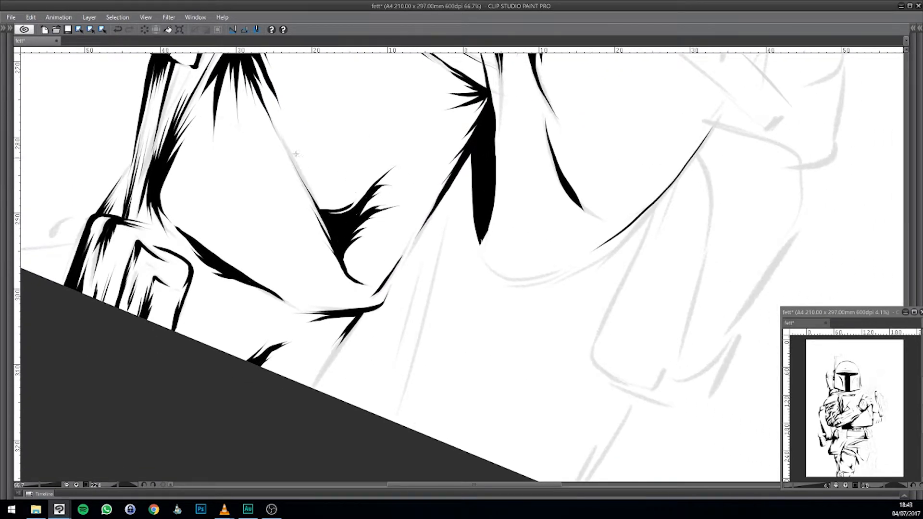
drag(295, 159, 327, 218)
drag(313, 175, 324, 210)
drag(368, 140, 444, 152)
drag(426, 234, 395, 219)
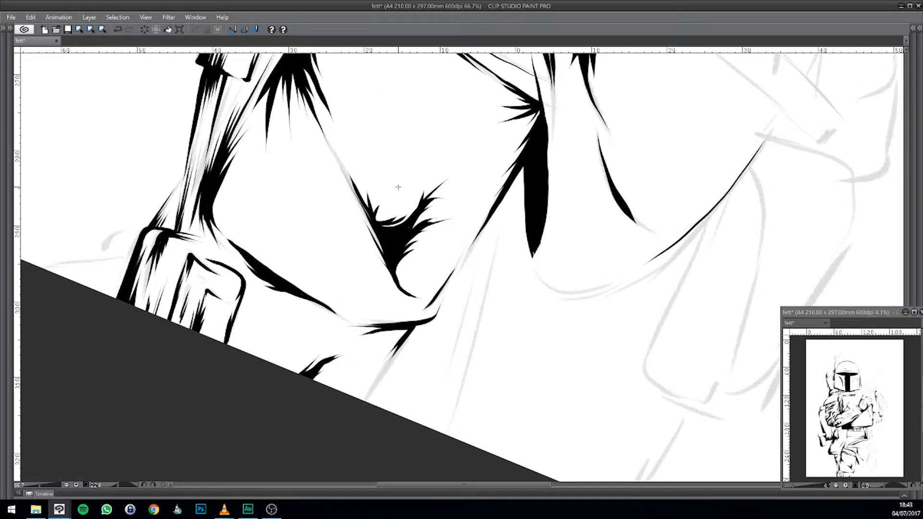
- Draw longer branching wrinkles radiating from the thigh's upper inner corner into the cloth
mouse_move(473, 165)
mouse_down()
mouse_move(413, 191)
mouse_move(359, 173)
mouse_move(425, 151)
mouse_up()
drag(375, 176, 434, 148)
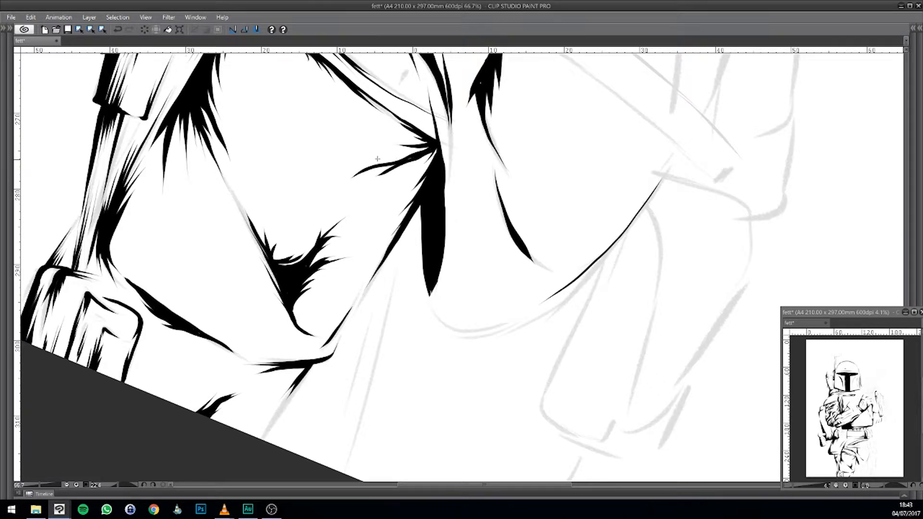
mouse_move(380, 157)
mouse_down()
mouse_move(432, 147)
mouse_move(418, 154)
mouse_up()
- Feather extra shadow strokes along the upper outer edge of the thigh, undoing the first attempt
scroll(427, 160, up, 4)
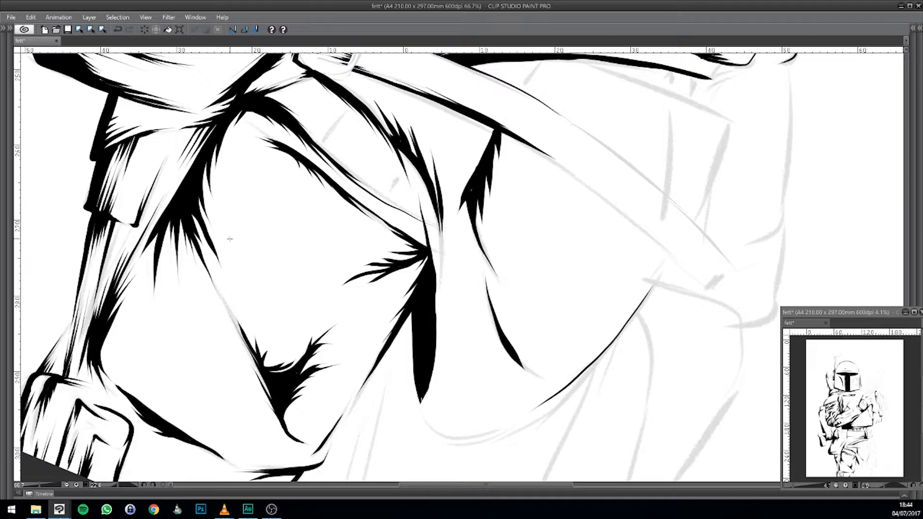
drag(214, 202, 210, 181)
key(ctrl+z)
key(alt+Tab)
key(alt+Tab)
click(228, 211)
drag(222, 226, 212, 144)
mouse_move(218, 196)
mouse_down()
mouse_move(215, 139)
mouse_move(218, 159)
mouse_move(223, 130)
mouse_up()
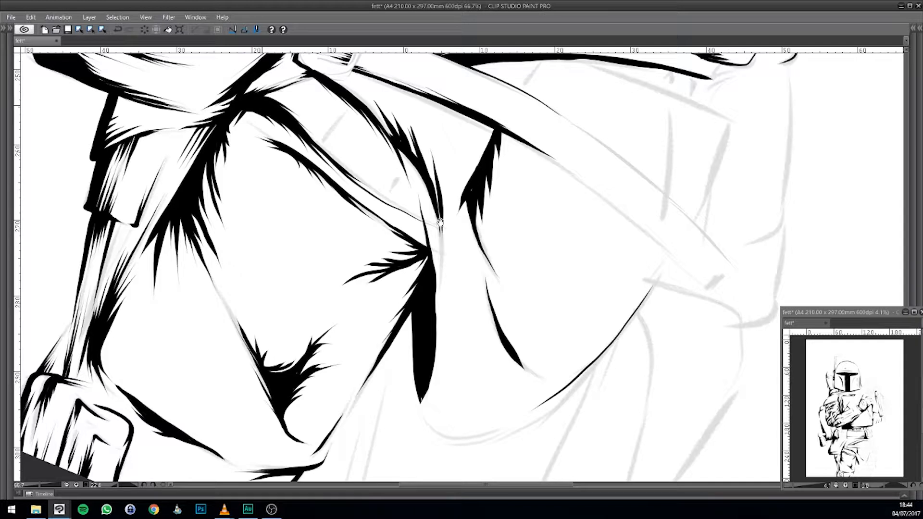
- Thicken the lower line of the band across the upper thigh and feather it where it meets the inner corner
drag(261, 105, 168, 184)
drag(310, 215, 351, 283)
drag(366, 255, 376, 162)
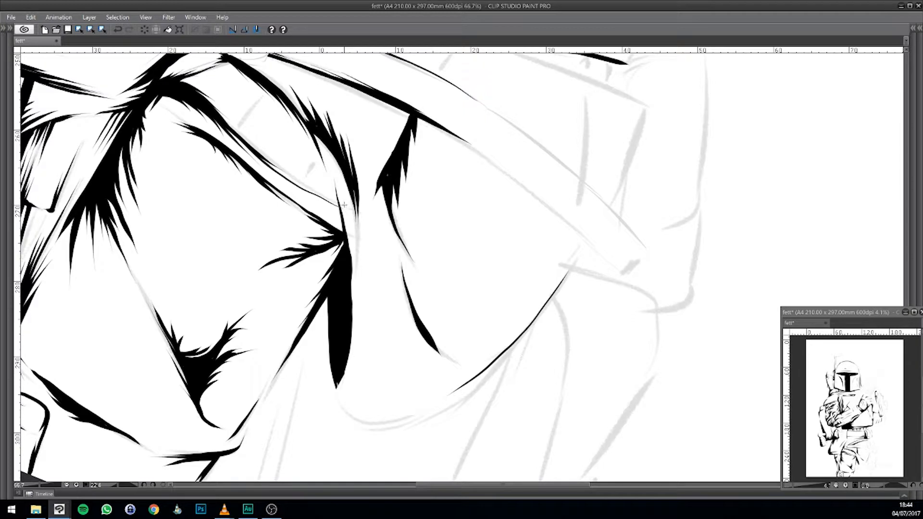
mouse_move(441, 202)
mouse_down()
mouse_move(480, 240)
mouse_move(451, 154)
mouse_move(453, 289)
mouse_move(387, 93)
mouse_move(360, 183)
mouse_move(339, 184)
mouse_up()
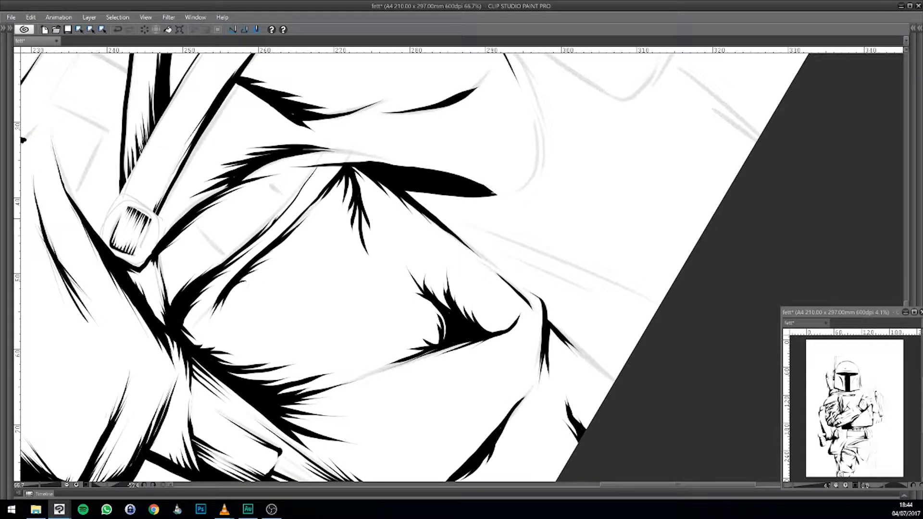
mouse_move(289, 204)
mouse_down()
mouse_move(315, 167)
mouse_move(330, 176)
mouse_move(343, 165)
mouse_move(326, 162)
mouse_move(298, 188)
mouse_move(311, 169)
mouse_move(279, 131)
mouse_up()
mouse_move(345, 199)
mouse_down()
mouse_move(509, 200)
mouse_move(434, 334)
mouse_up()
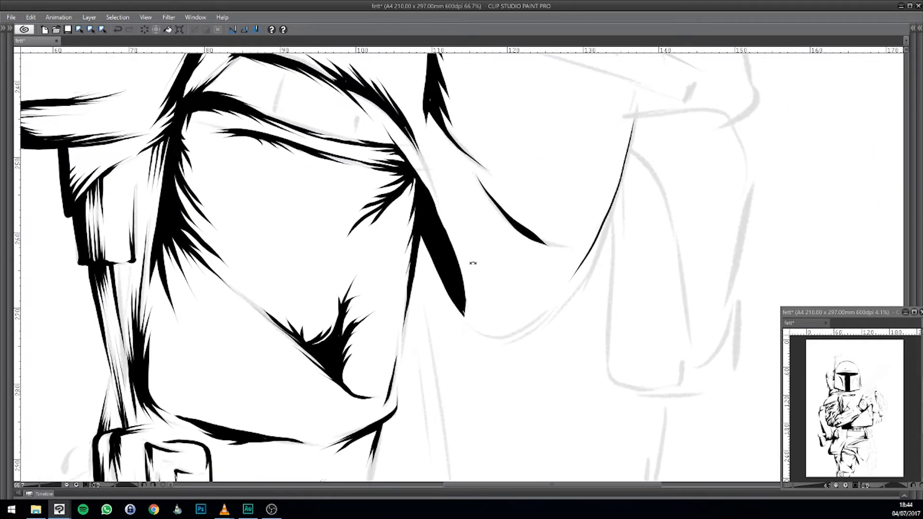
drag(462, 236, 516, 281)
- Add tapered shadow strokes to both ends of the thigh band, including the junction below the belt buckle
drag(484, 220, 353, 167)
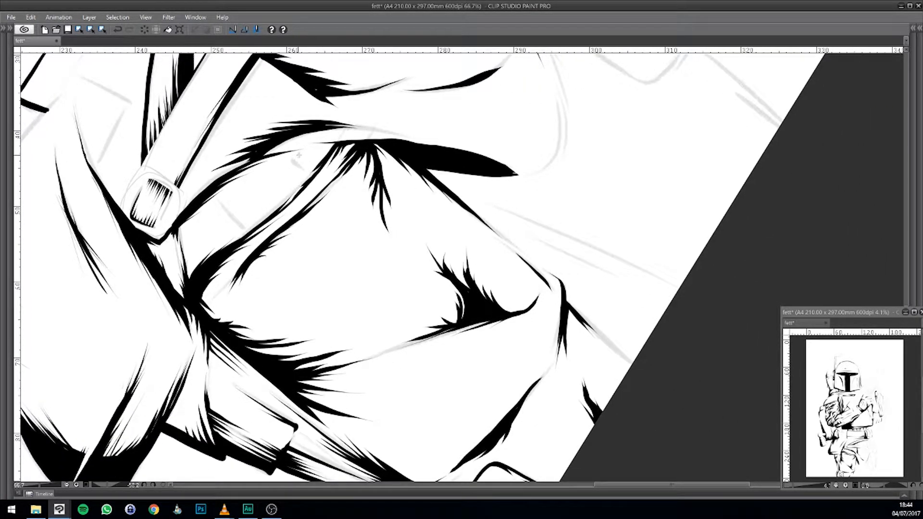
drag(301, 145, 270, 150)
scroll(344, 142, up, 1)
drag(363, 144, 423, 150)
mouse_move(366, 138)
mouse_down()
mouse_move(428, 151)
mouse_move(581, 220)
mouse_move(357, 204)
mouse_move(497, 189)
mouse_move(469, 268)
mouse_move(422, 253)
mouse_move(287, 358)
mouse_move(357, 256)
mouse_move(496, 193)
mouse_move(534, 230)
mouse_move(532, 192)
mouse_move(488, 264)
mouse_move(369, 143)
mouse_up()
scroll(287, 358, up, 5)
drag(321, 163, 313, 234)
drag(309, 184, 323, 309)
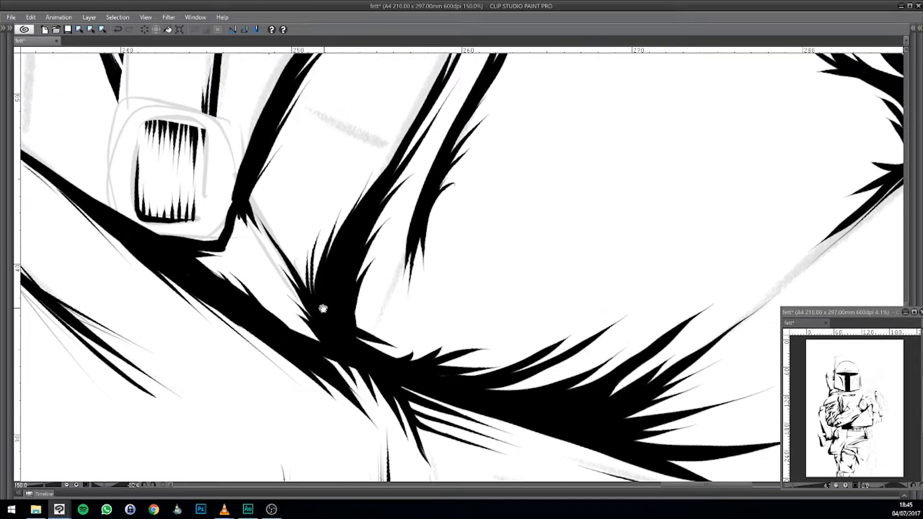
- Ink the belt buckle's rounded outer frame and close the dark border around its hatched centre
drag(249, 137, 261, 169)
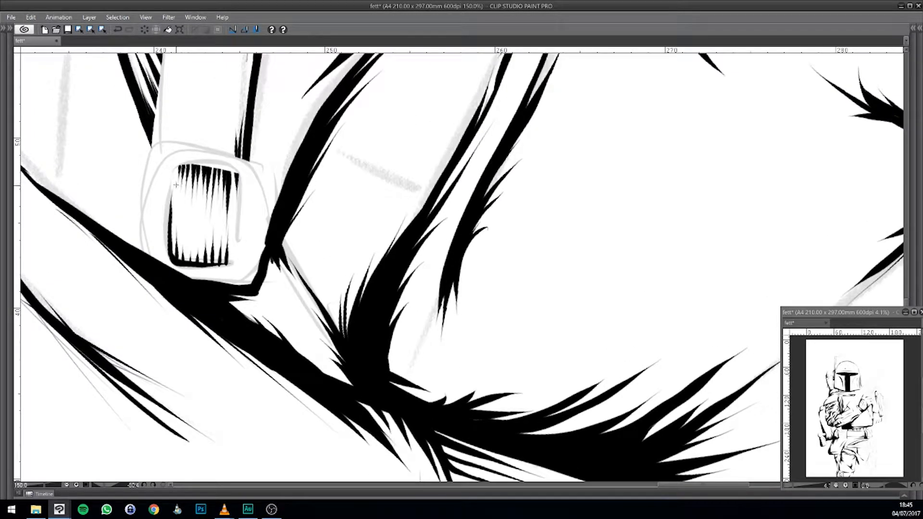
mouse_move(173, 144)
mouse_down()
mouse_move(157, 146)
mouse_move(146, 168)
mouse_move(141, 262)
mouse_up()
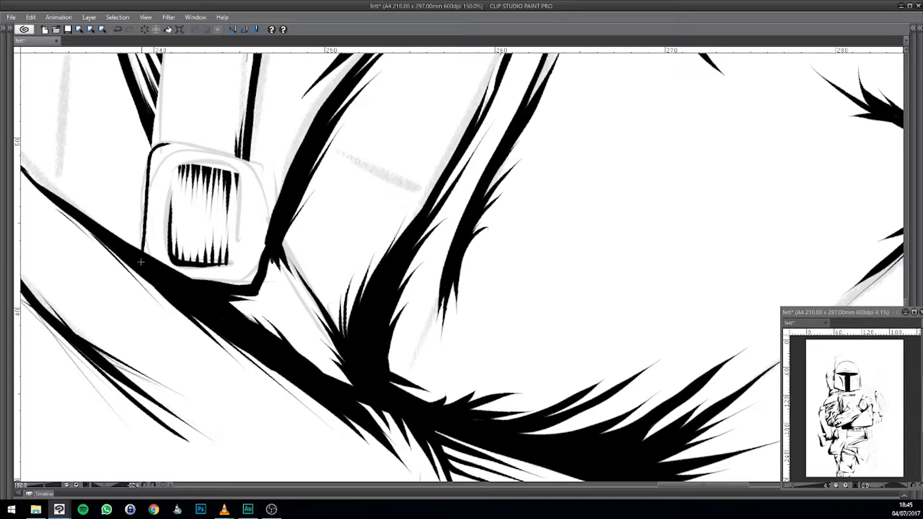
drag(153, 191, 146, 255)
mouse_move(263, 166)
mouse_down()
mouse_move(269, 223)
mouse_move(253, 291)
mouse_up()
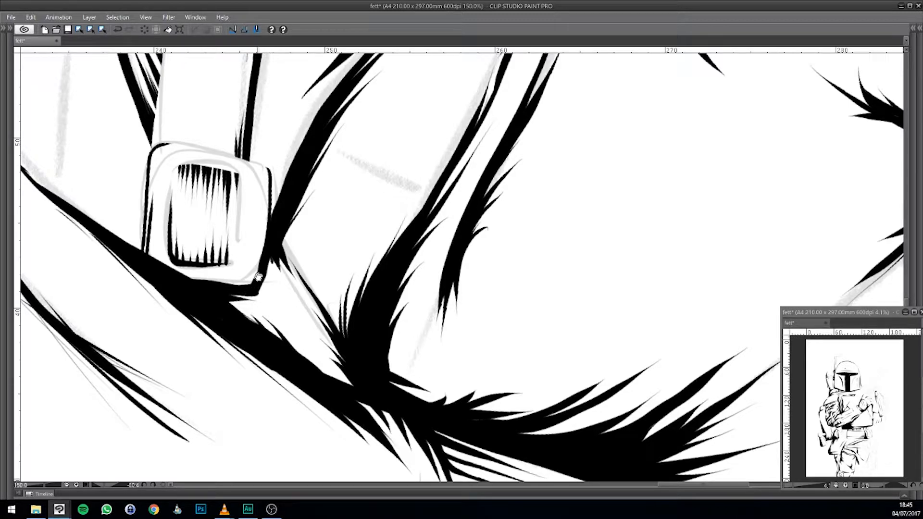
mouse_move(239, 230)
mouse_down()
mouse_move(240, 174)
mouse_move(238, 259)
mouse_move(204, 264)
mouse_up()
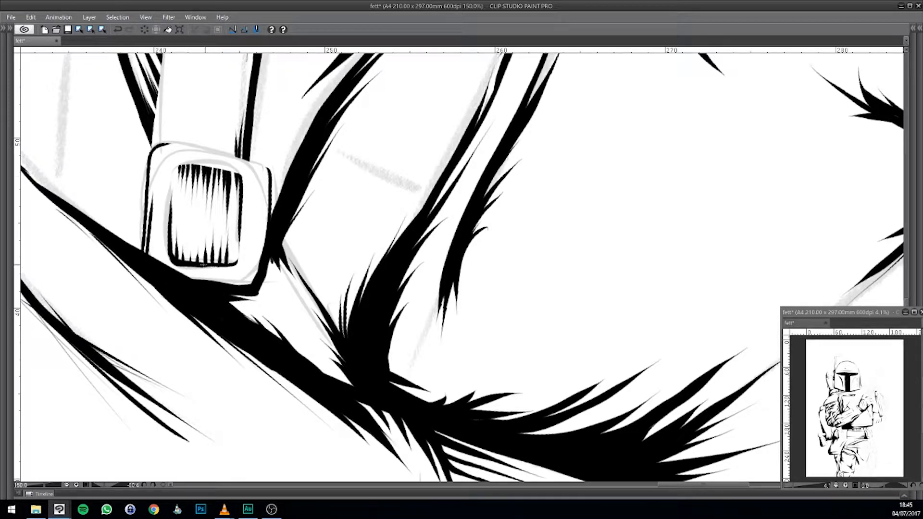
mouse_move(270, 234)
mouse_down()
mouse_move(264, 188)
mouse_move(550, 177)
mouse_move(237, 287)
mouse_move(469, 207)
mouse_move(345, 95)
mouse_move(321, 94)
mouse_move(312, 188)
mouse_move(463, 167)
mouse_move(385, 152)
mouse_up()
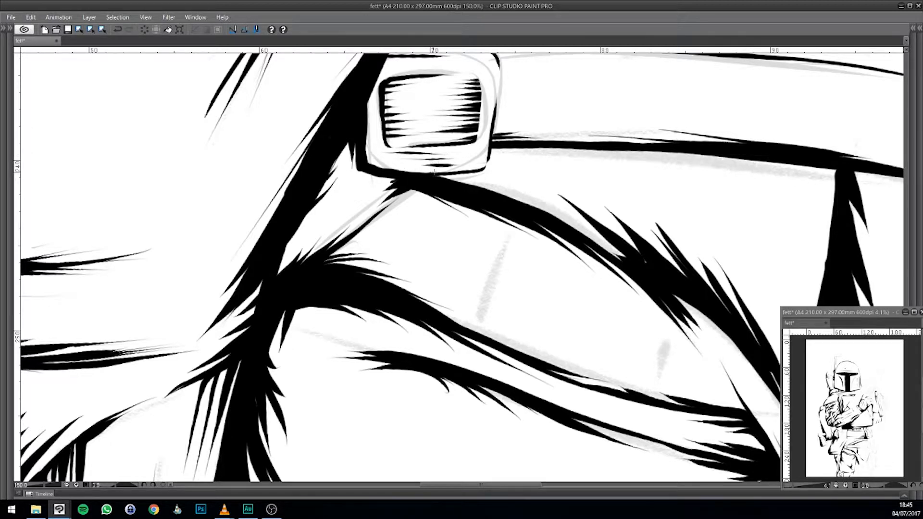
- Touch up the belt buckle's lower edge and thicken the outer side of the dark border around its hatched centre
mouse_move(428, 174)
mouse_down()
mouse_move(378, 168)
mouse_move(418, 183)
mouse_up()
drag(495, 202, 541, 211)
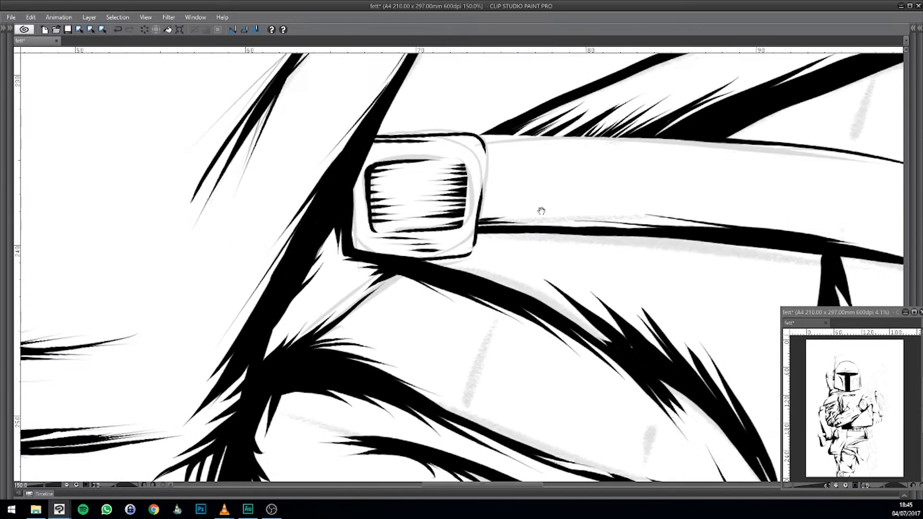
mouse_move(464, 133)
mouse_down()
mouse_move(375, 134)
mouse_move(457, 140)
mouse_move(360, 79)
mouse_move(327, 122)
mouse_move(319, 177)
mouse_up()
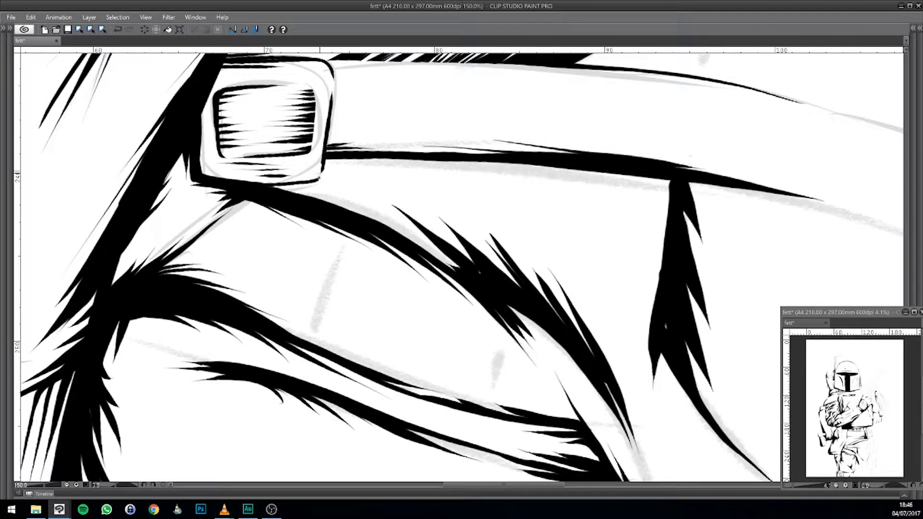
drag(311, 91, 315, 121)
drag(312, 138, 309, 150)
mouse_move(313, 91)
mouse_down()
mouse_move(309, 152)
mouse_move(459, 176)
mouse_up()
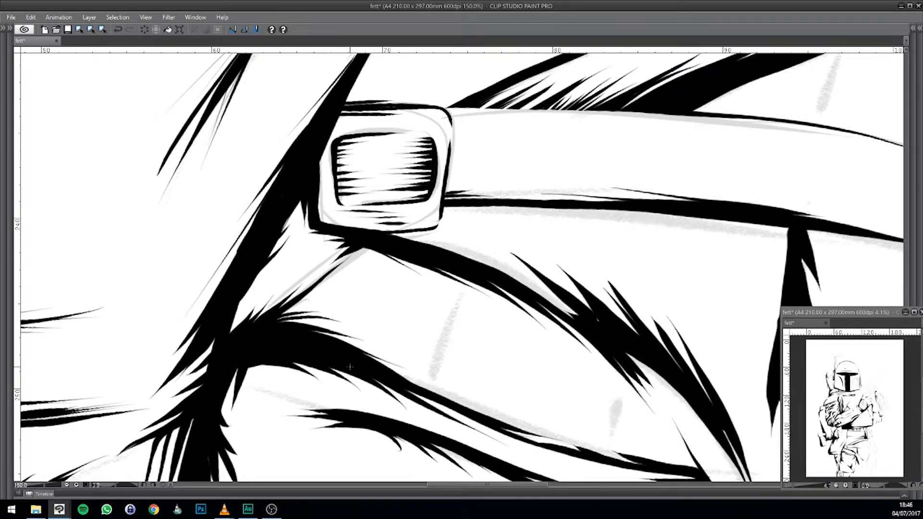
scroll(349, 366, down, 6)
scroll(350, 370, up, 5)
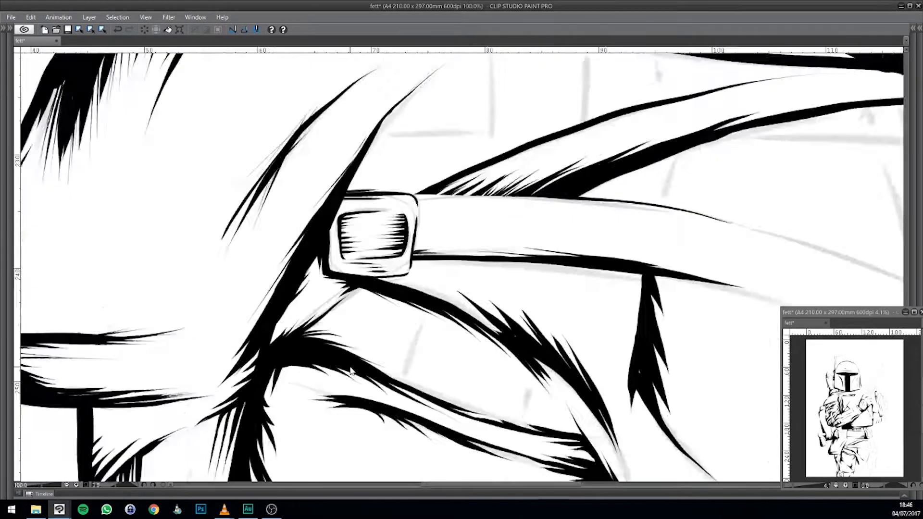
scroll(351, 370, up, 1)
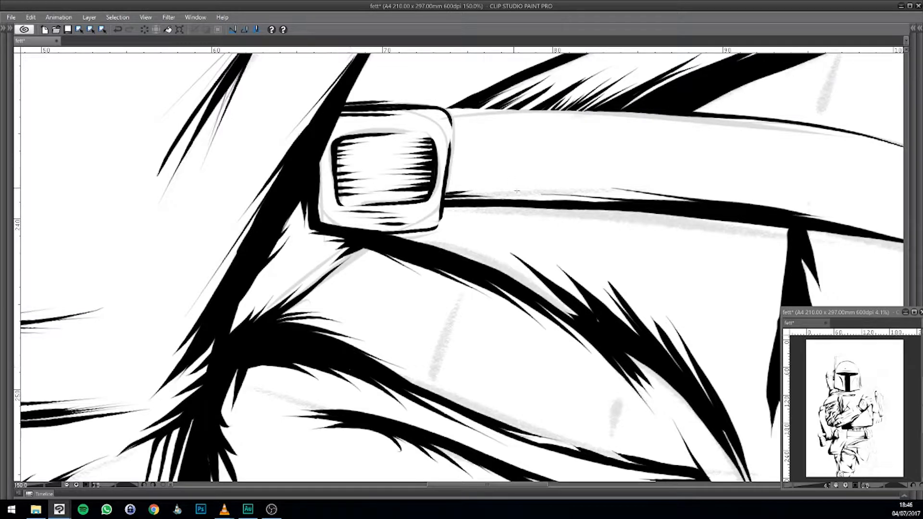
- Ink tapered shadow strokes beneath the buckle's lower outer corner, where the strap meets the cloth
mouse_move(485, 203)
mouse_down()
mouse_move(445, 229)
mouse_move(394, 235)
mouse_move(429, 230)
mouse_move(445, 206)
mouse_move(430, 232)
mouse_move(459, 208)
mouse_move(473, 211)
mouse_move(431, 229)
mouse_move(458, 217)
mouse_move(445, 214)
mouse_move(447, 224)
mouse_move(458, 220)
mouse_move(438, 235)
mouse_move(392, 239)
mouse_up()
drag(454, 238, 401, 239)
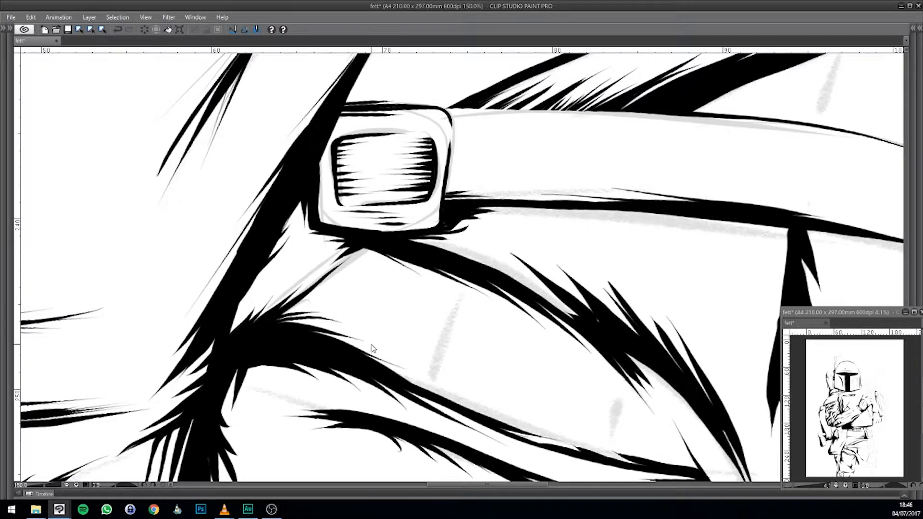
scroll(370, 344, down, 3)
scroll(371, 344, up, 3)
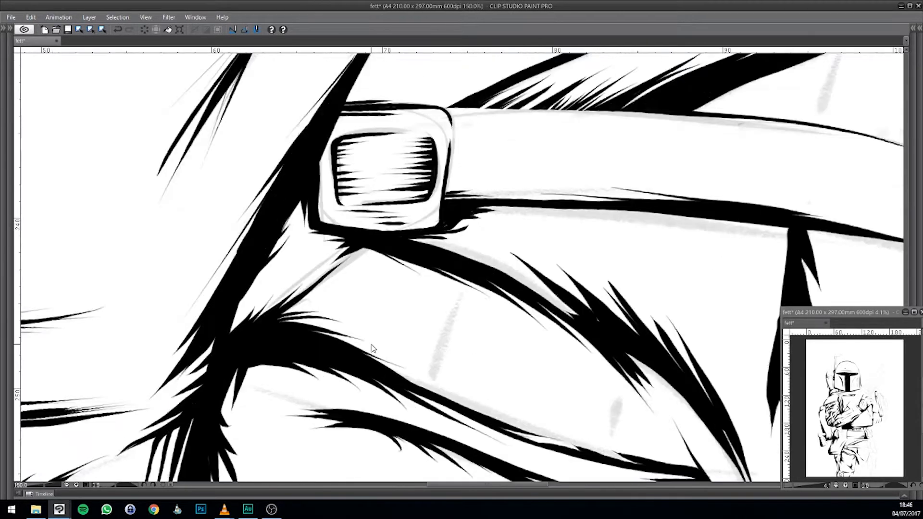
drag(594, 315, 465, 393)
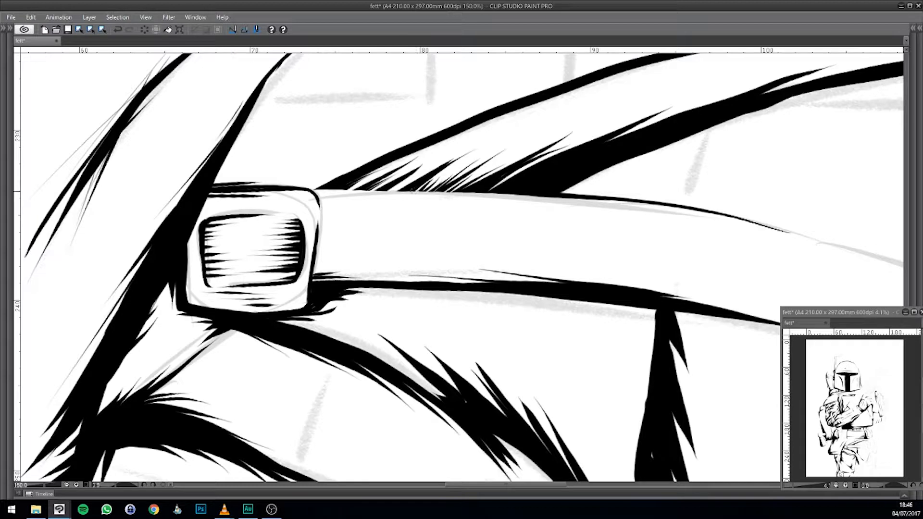
- Undo the last stroke and re-ink the strap's upper edge below the hatching beside the buckle
key(ctrl+z)
mouse_move(409, 190)
mouse_down()
mouse_move(319, 191)
mouse_move(351, 190)
mouse_up()
drag(459, 208, 423, 226)
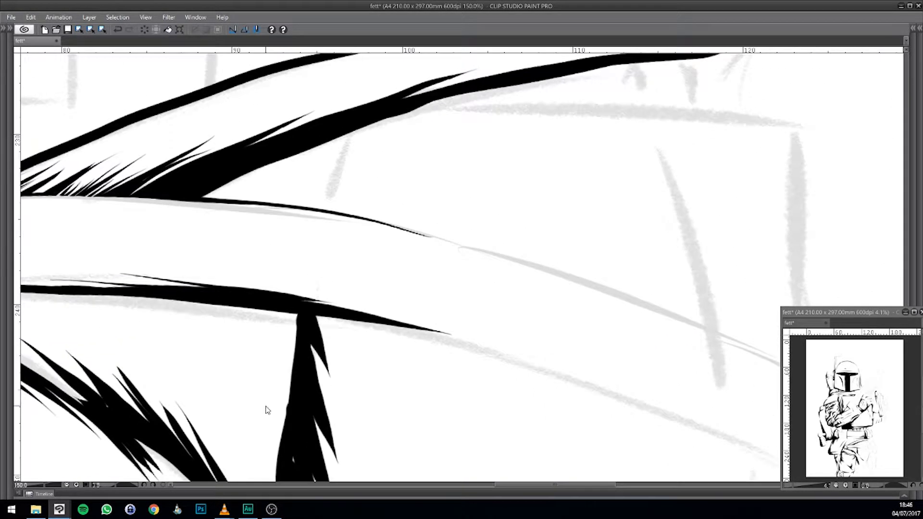
scroll(267, 408, down, 4)
scroll(266, 408, up, 1)
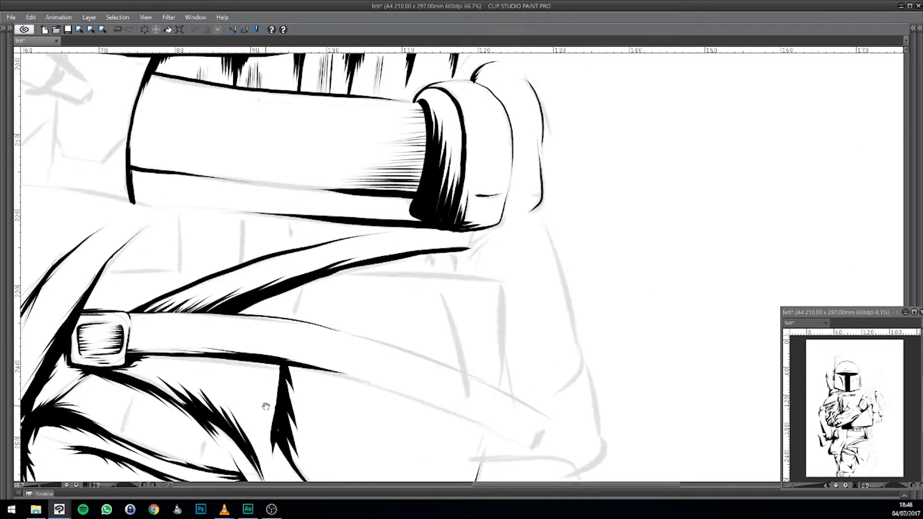
drag(266, 407, 360, 315)
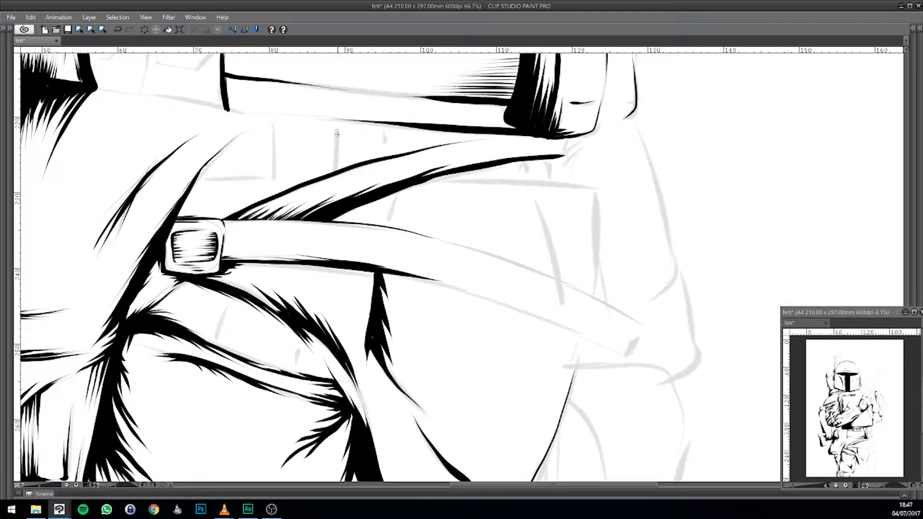
- Ink short vertical seam lines under the belt and a horizontal line beside the diagonal strap, feathering the strap's edge there
drag(336, 130, 333, 174)
drag(384, 144, 384, 121)
key(ctrl+z)
mouse_move(431, 139)
mouse_down()
mouse_move(432, 127)
mouse_move(469, 132)
mouse_up()
drag(378, 192, 451, 206)
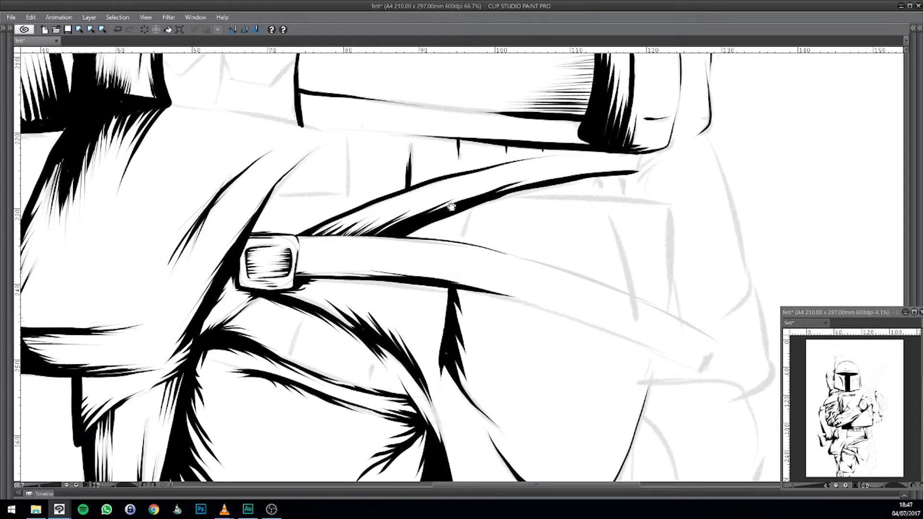
drag(337, 195, 269, 195)
mouse_move(305, 158)
mouse_down()
mouse_move(272, 194)
mouse_move(365, 200)
mouse_up()
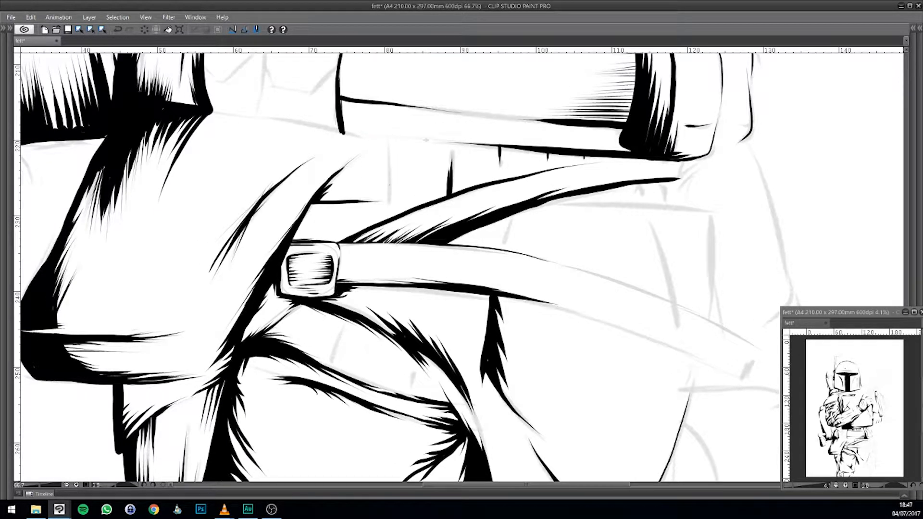
- Ink the wide belt panel's lower edge, fill its inner lower corner with feathered shadow, and thicken its inner side edge
mouse_move(429, 139)
mouse_down()
mouse_move(350, 139)
mouse_move(366, 171)
mouse_move(346, 155)
mouse_move(371, 162)
mouse_move(381, 159)
mouse_move(347, 155)
mouse_move(381, 151)
mouse_move(452, 191)
mouse_move(430, 165)
mouse_move(415, 164)
mouse_move(396, 140)
mouse_move(351, 115)
mouse_move(333, 155)
mouse_up()
mouse_move(331, 127)
mouse_down()
mouse_move(330, 148)
mouse_move(327, 124)
mouse_move(352, 129)
mouse_move(332, 144)
mouse_up()
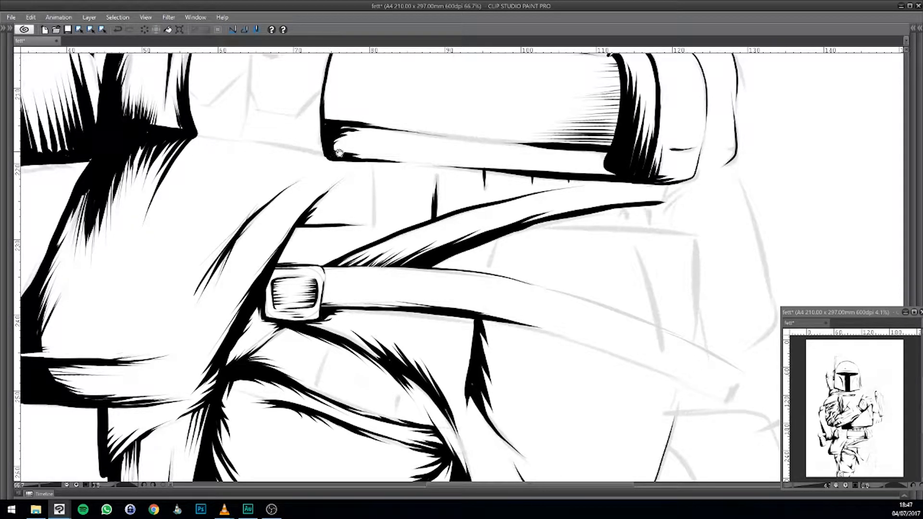
scroll(309, 467, down, 2)
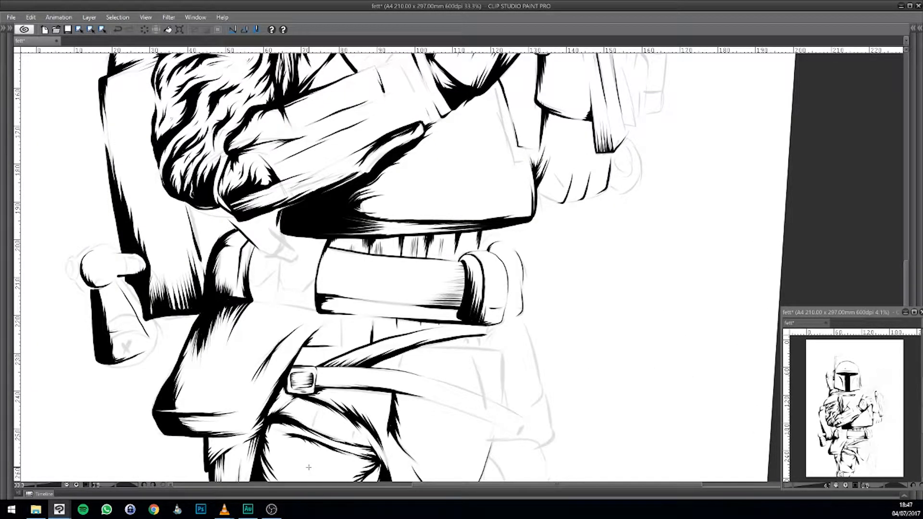
scroll(309, 467, up, 3)
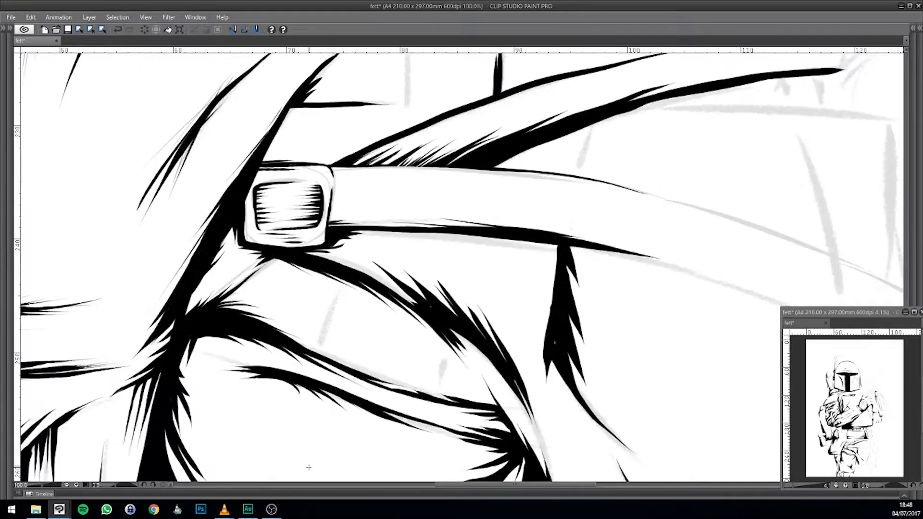
drag(525, 203, 401, 413)
drag(337, 167, 291, 237)
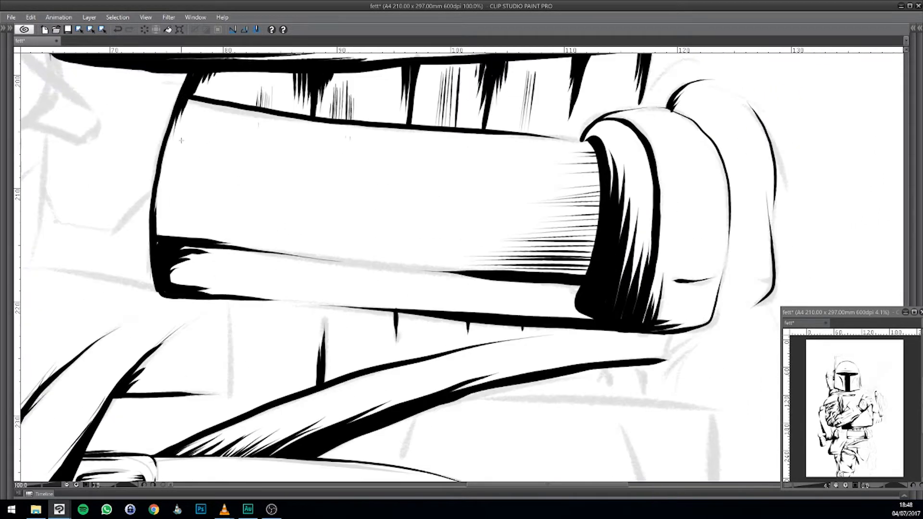
drag(166, 168, 176, 110)
scroll(313, 457, down, 3)
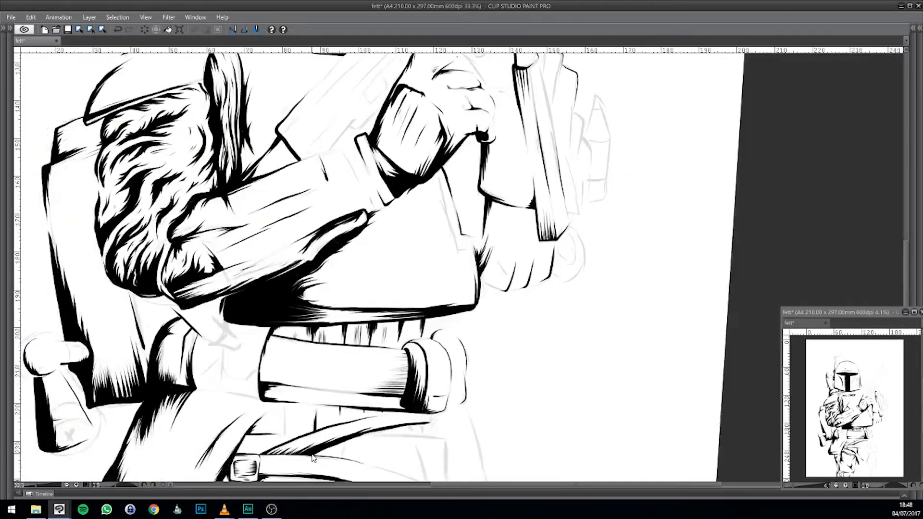
- Ink the inner edge of the hanging pouch over the far leg and extend the cloth's curved hem from it
drag(312, 454, 457, 285)
scroll(337, 391, up, 2)
drag(406, 253, 424, 240)
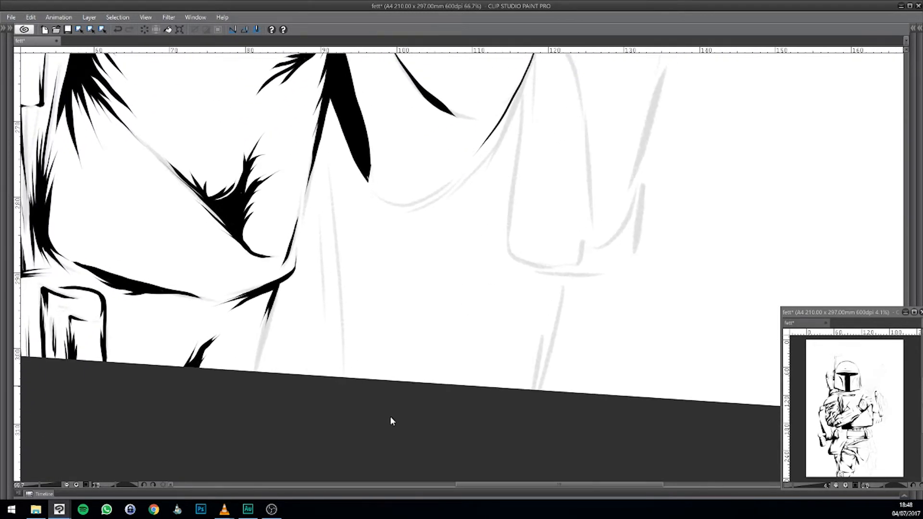
scroll(382, 437, down, 3)
scroll(381, 439, down, 3)
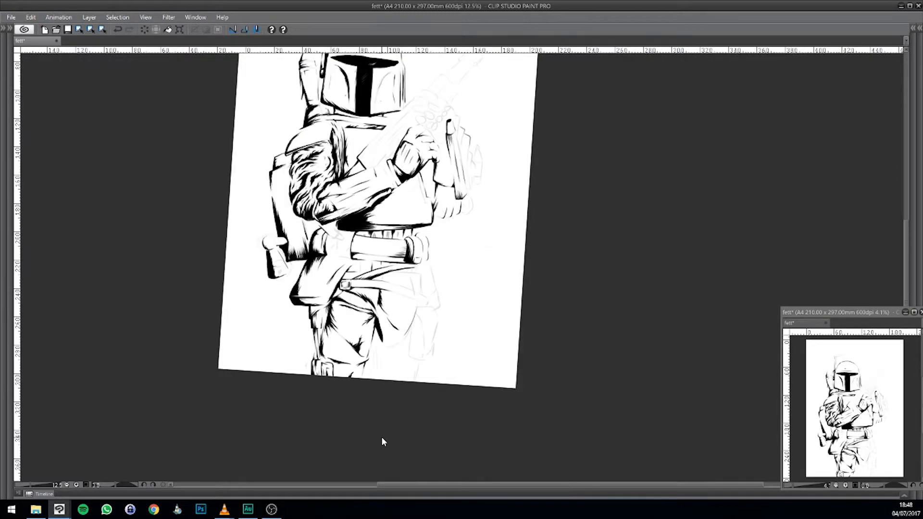
scroll(381, 438, up, 5)
drag(543, 301, 423, 231)
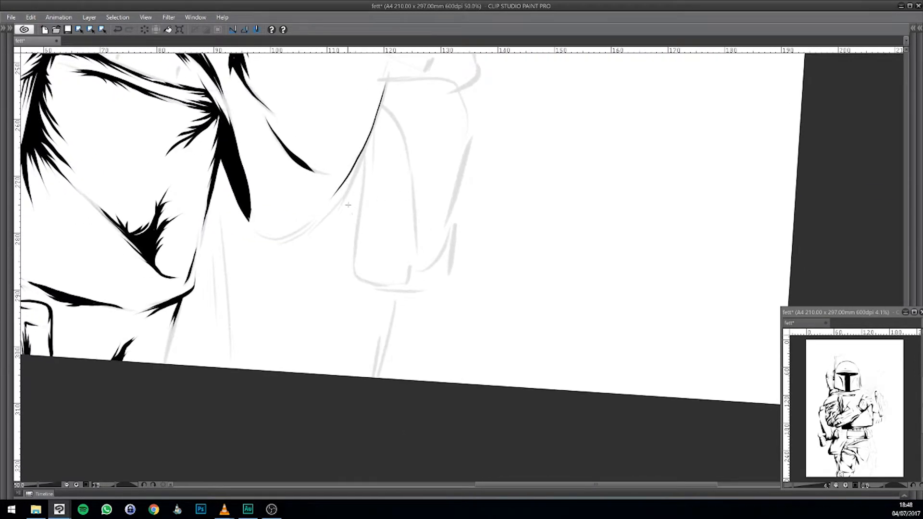
drag(396, 200, 333, 217)
mouse_move(308, 262)
mouse_down()
mouse_move(312, 215)
mouse_move(298, 193)
mouse_move(320, 150)
mouse_up()
key(ctrl+z)
drag(293, 202, 322, 137)
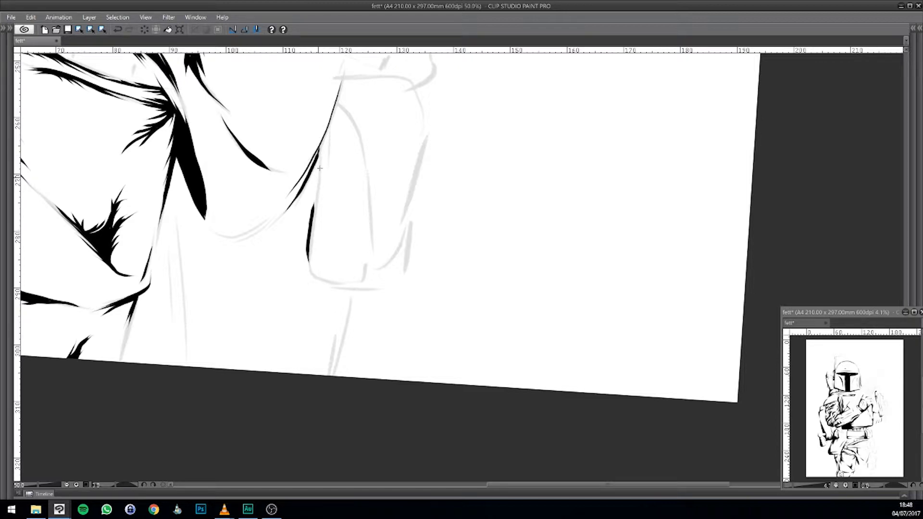
drag(325, 132, 305, 238)
mouse_move(243, 239)
mouse_down()
mouse_move(288, 210)
mouse_move(312, 175)
mouse_up()
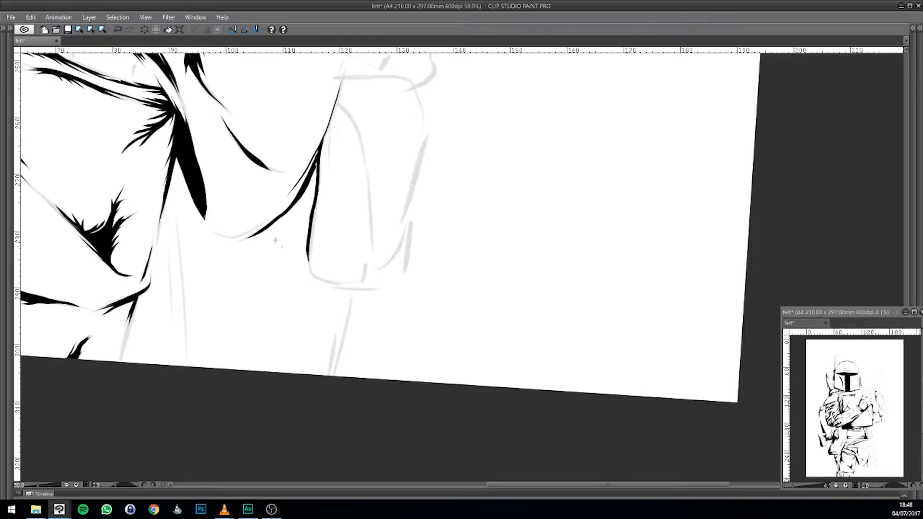
- Fill the area between the curved cloth hem and the hanging pouch with solid black shadow, feathering its lower end
drag(253, 244, 316, 165)
mouse_move(260, 242)
mouse_down()
mouse_move(313, 194)
mouse_move(315, 165)
mouse_up()
mouse_move(294, 212)
mouse_down()
mouse_move(314, 181)
mouse_move(304, 194)
mouse_up()
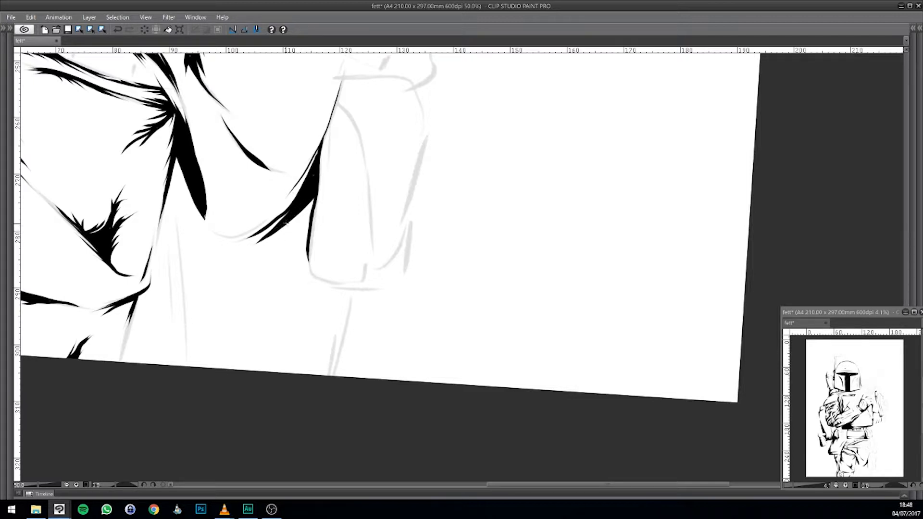
mouse_move(285, 225)
mouse_down()
mouse_move(312, 275)
mouse_move(331, 281)
mouse_move(310, 273)
mouse_move(302, 221)
mouse_move(288, 224)
mouse_move(295, 239)
mouse_move(288, 248)
mouse_move(288, 216)
mouse_move(299, 224)
mouse_move(309, 202)
mouse_move(297, 218)
mouse_move(305, 186)
mouse_up()
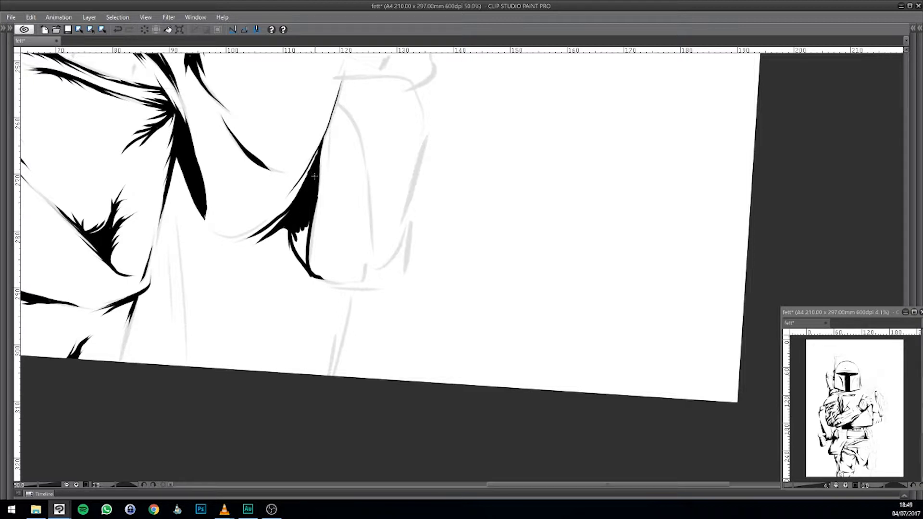
mouse_move(302, 219)
mouse_down()
mouse_move(292, 237)
mouse_move(302, 258)
mouse_move(306, 230)
mouse_move(303, 261)
mouse_up()
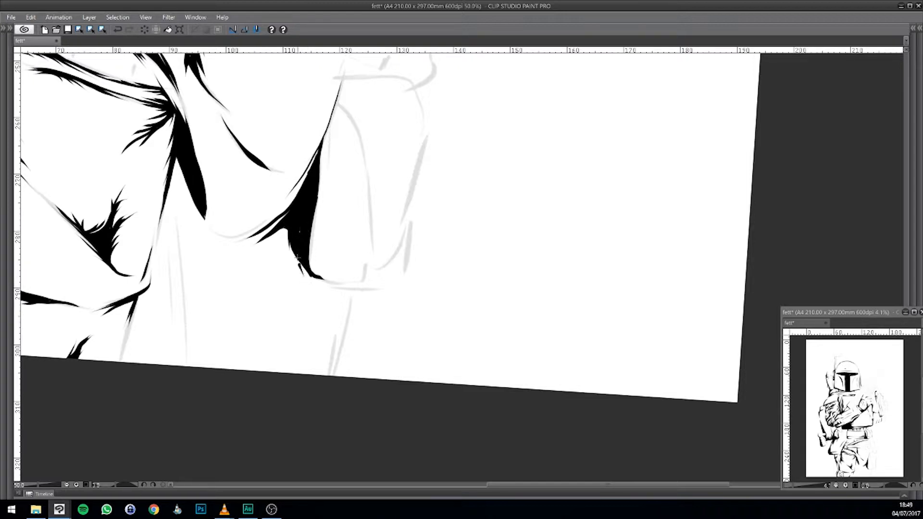
mouse_move(319, 289)
mouse_down()
mouse_move(303, 252)
mouse_move(291, 276)
mouse_up()
drag(293, 244, 293, 258)
- Taper the tip of the dark fold between the legs and ink the far leg's inner line down to the page edge
scroll(302, 218, down, 5)
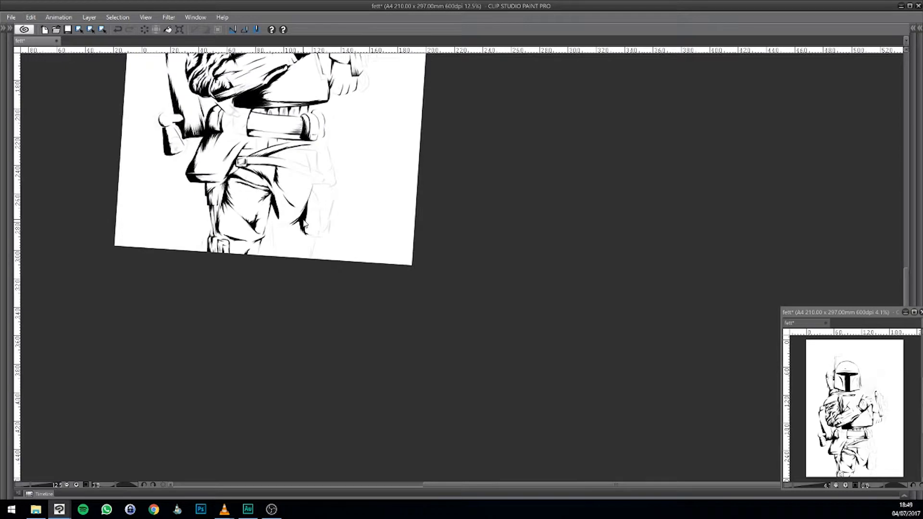
scroll(305, 224, up, 5)
mouse_move(303, 219)
mouse_down()
mouse_move(394, 254)
mouse_move(346, 255)
mouse_up()
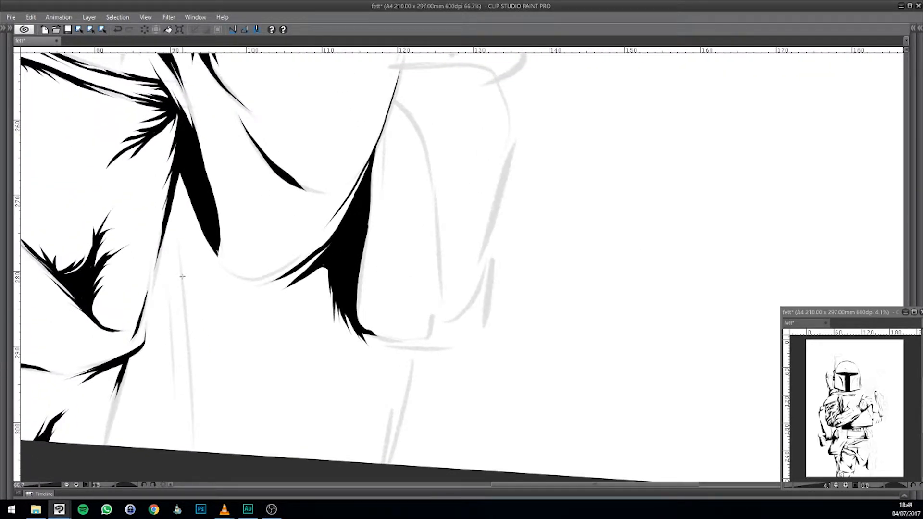
drag(182, 260, 176, 225)
mouse_move(229, 268)
mouse_down()
mouse_move(214, 250)
mouse_move(225, 263)
mouse_move(220, 239)
mouse_up()
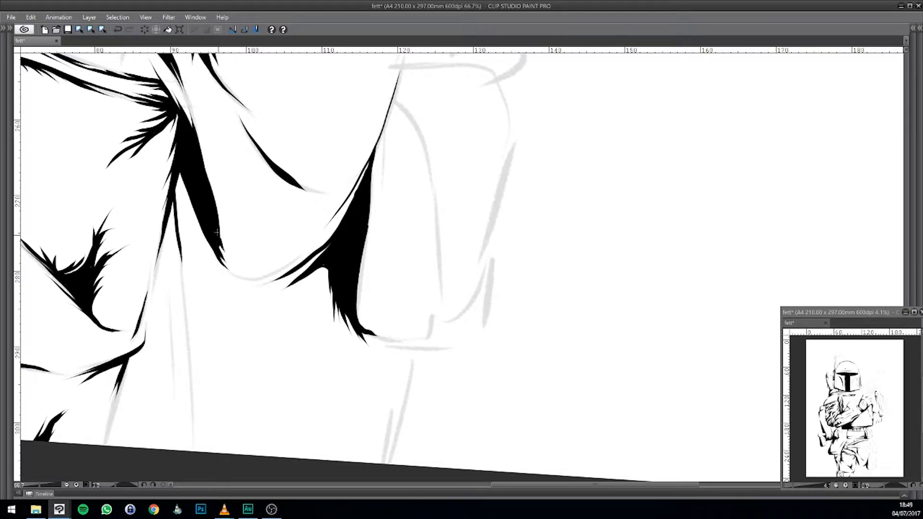
drag(248, 340, 270, 229)
drag(174, 176, 182, 355)
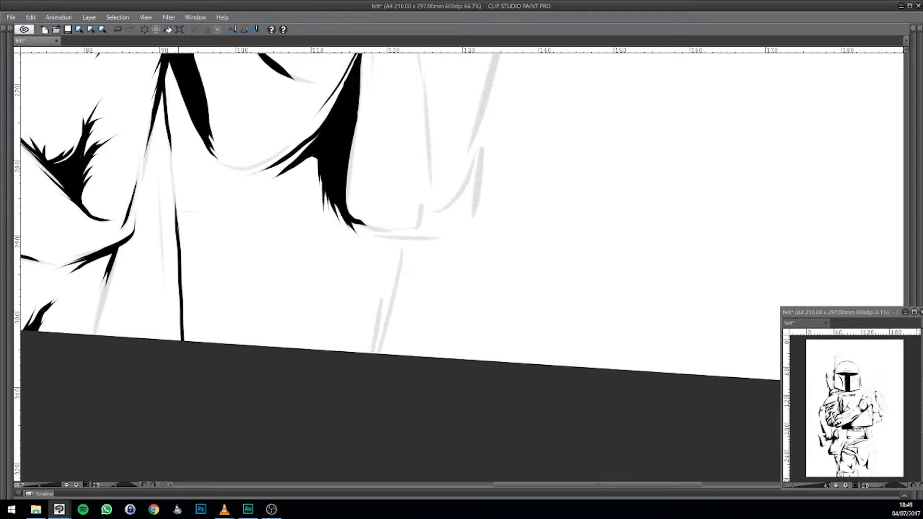
- Thicken the lower part of the far leg's inner line into a feathered black shadow at the page edge
drag(178, 231, 191, 341)
drag(183, 264, 186, 339)
drag(184, 308, 186, 317)
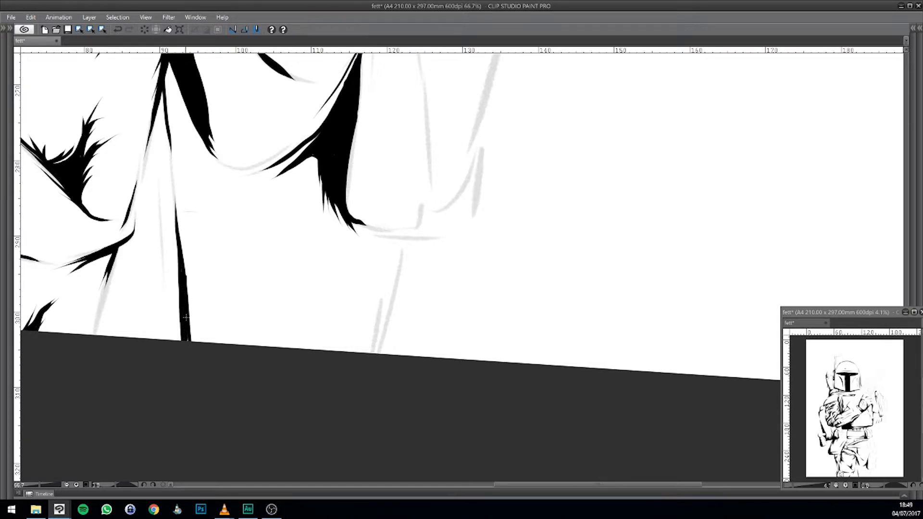
drag(187, 249, 184, 335)
drag(188, 279, 196, 344)
drag(198, 302, 192, 330)
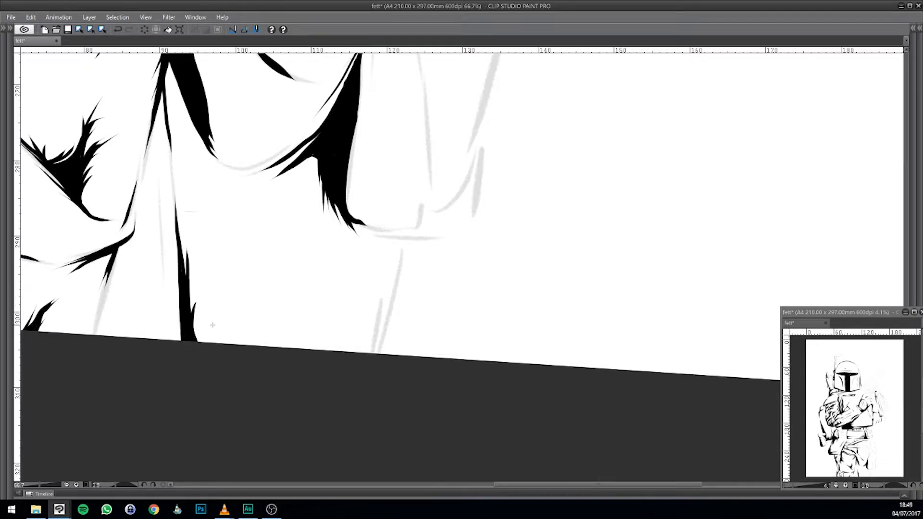
- Ink the two converging lines on the outer side of the far leg, below the pouch, down to the page edge
scroll(259, 327, down, 2)
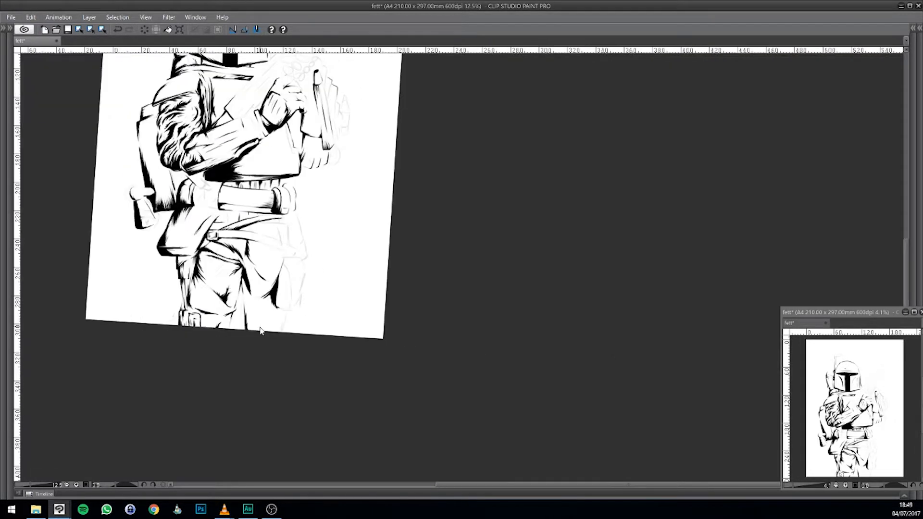
scroll(260, 327, up, 2)
drag(461, 319, 370, 219)
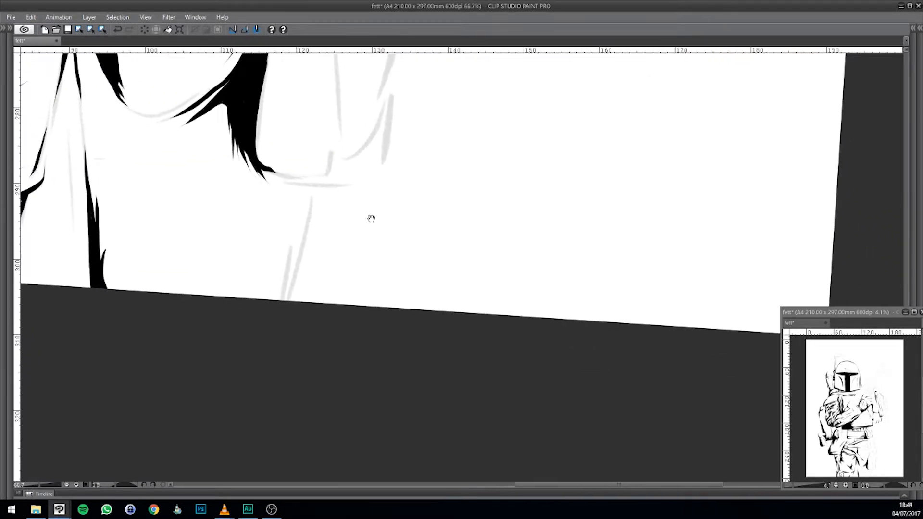
drag(311, 195, 287, 301)
drag(293, 219, 282, 300)
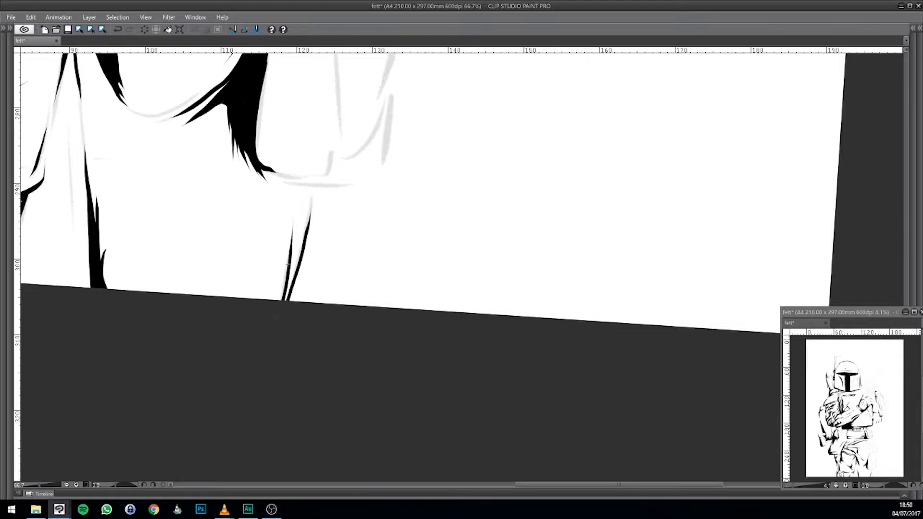
- Fill the gap between the far leg's two converging outer lines with black shadow, feathering it upward from the page edge
drag(297, 218, 284, 302)
drag(302, 240, 285, 289)
drag(388, 299, 383, 416)
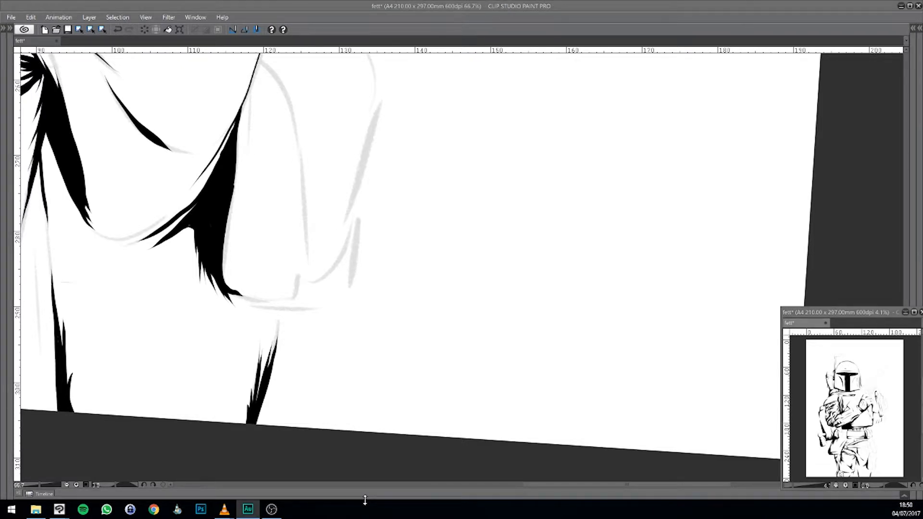
drag(305, 211, 363, 300)
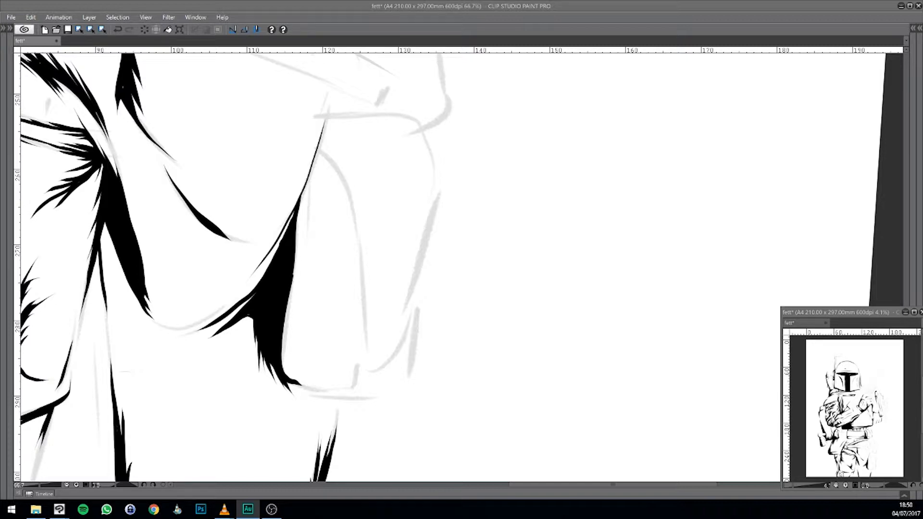
click(715, 284)
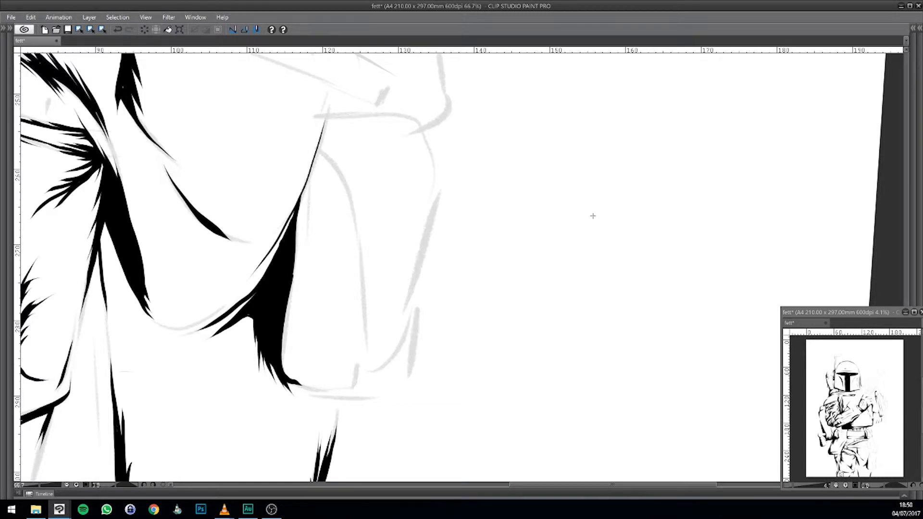
key(alt+Tab)
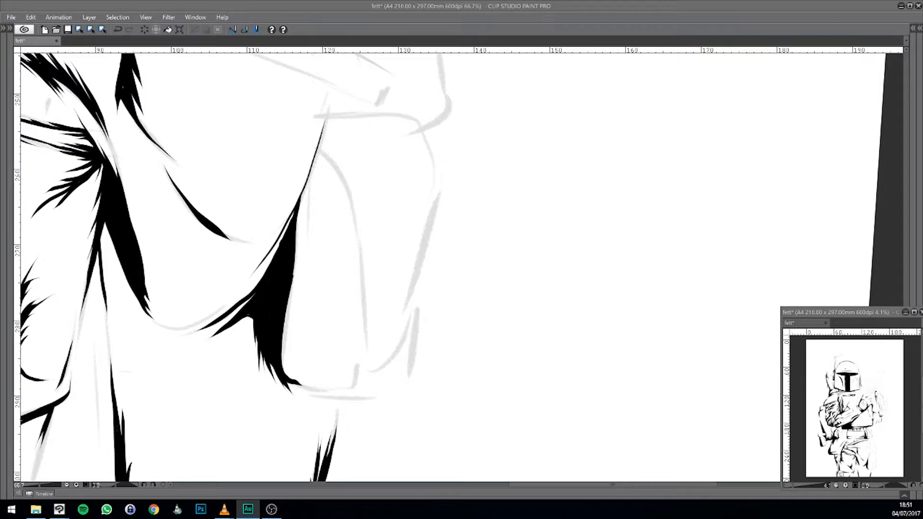
key(alt+Tab)
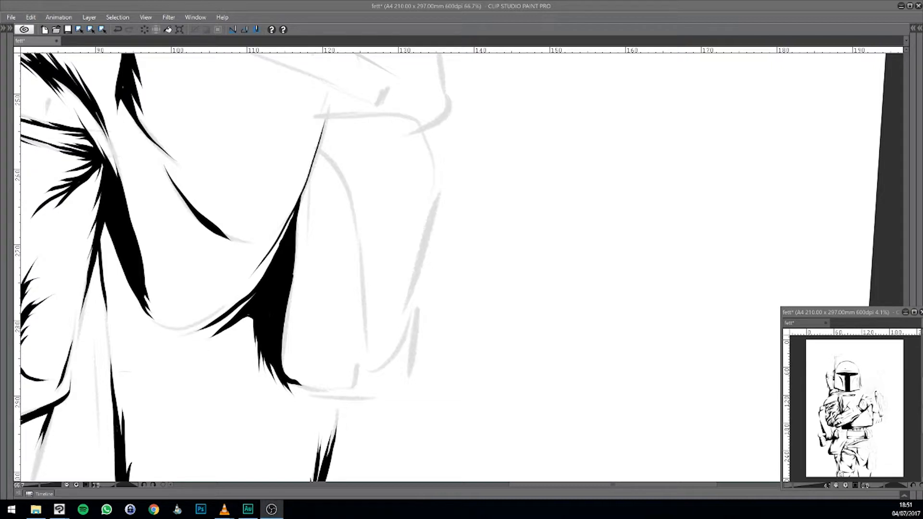
key(alt+Tab)
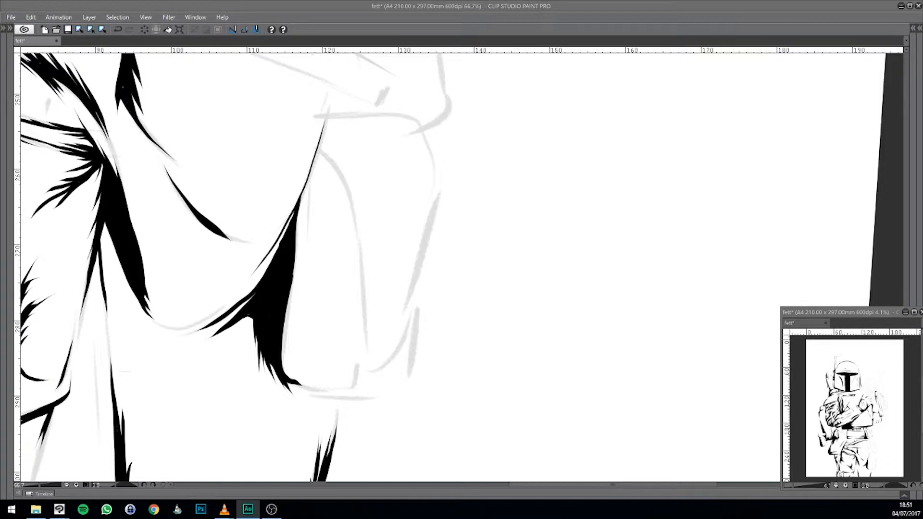
click(425, 217)
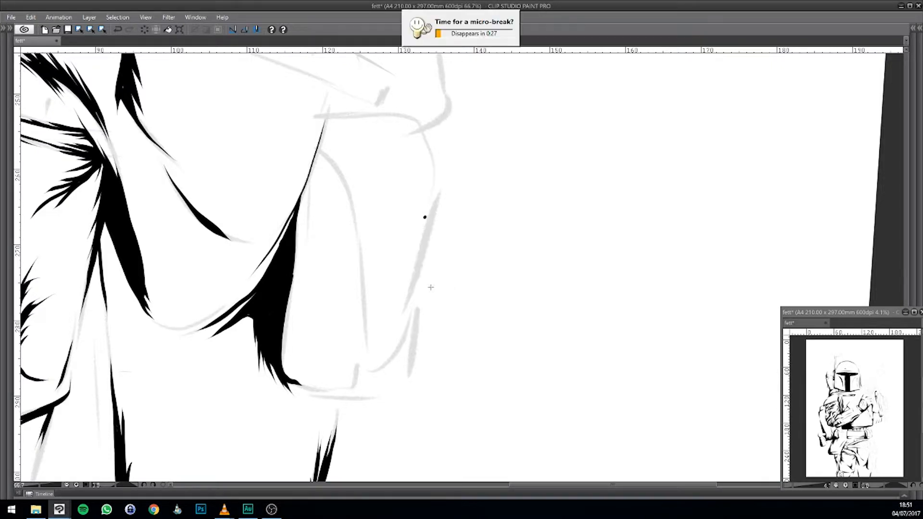
key(ctrl+z)
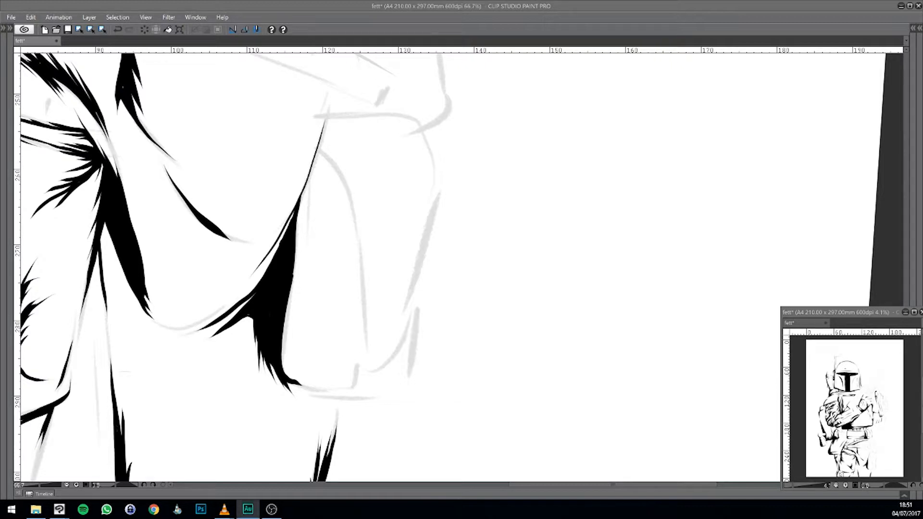
click(470, 181)
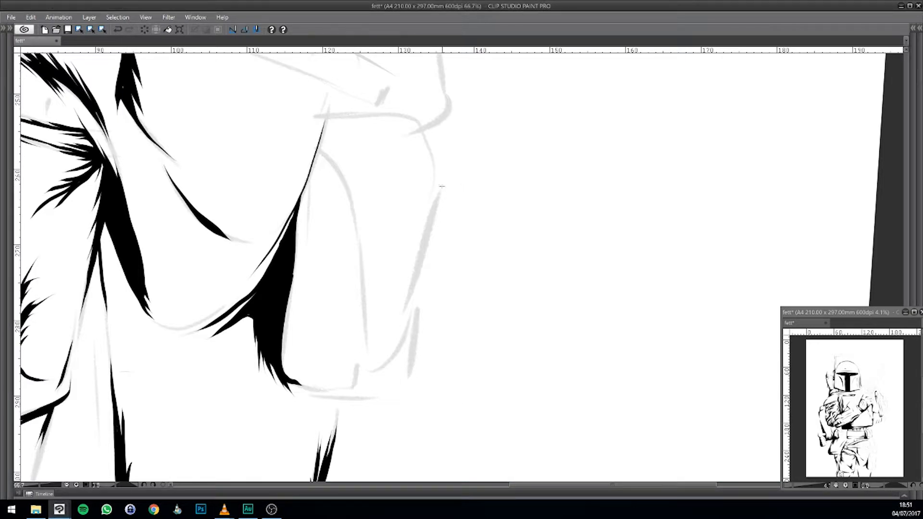
- Ink the curved inner edge of the hanging pouch from its peak beside the cloth hem, thickening the upper bend with a tapered stroke
scroll(407, 198, down, 3)
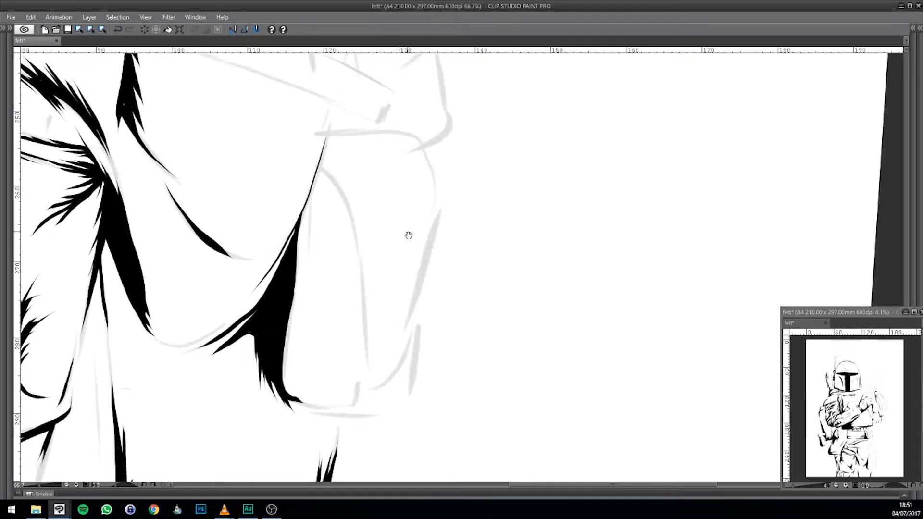
drag(402, 253, 326, 282)
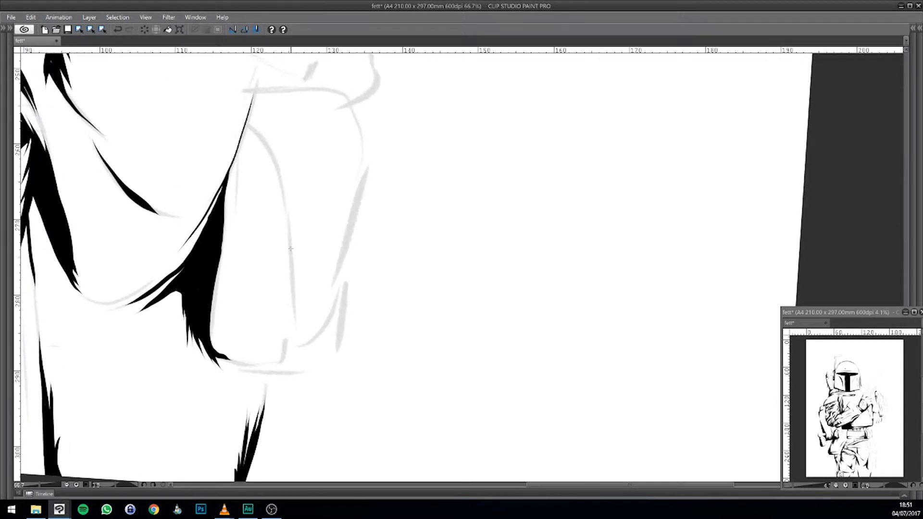
mouse_move(289, 236)
mouse_down()
mouse_move(277, 172)
mouse_move(246, 127)
mouse_up()
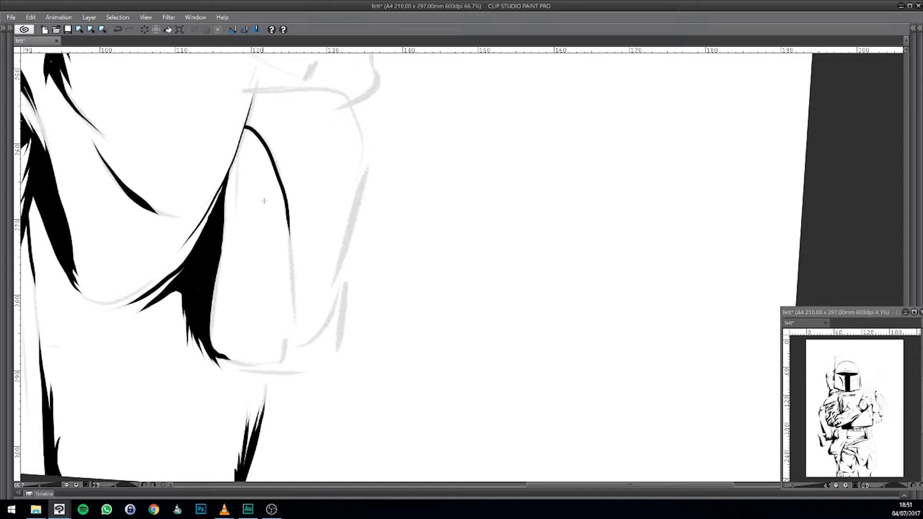
drag(273, 201, 259, 141)
drag(312, 307, 293, 218)
- Feather the pouch side of the black shadow with short tapered strokes and extend the pouch's curved inner edge downward
drag(228, 214, 228, 146)
mouse_move(227, 186)
mouse_down()
mouse_move(239, 116)
mouse_move(228, 162)
mouse_move(242, 117)
mouse_move(251, 115)
mouse_move(260, 138)
mouse_move(243, 113)
mouse_up()
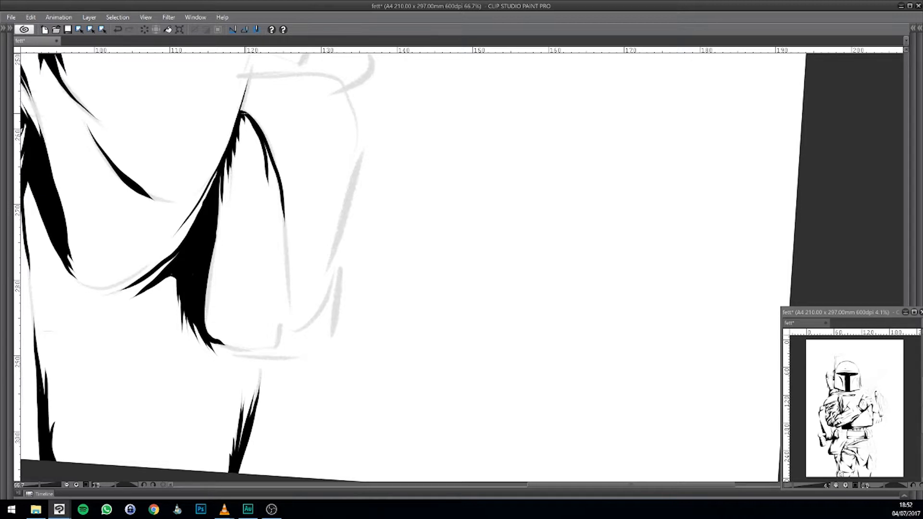
drag(222, 250, 211, 341)
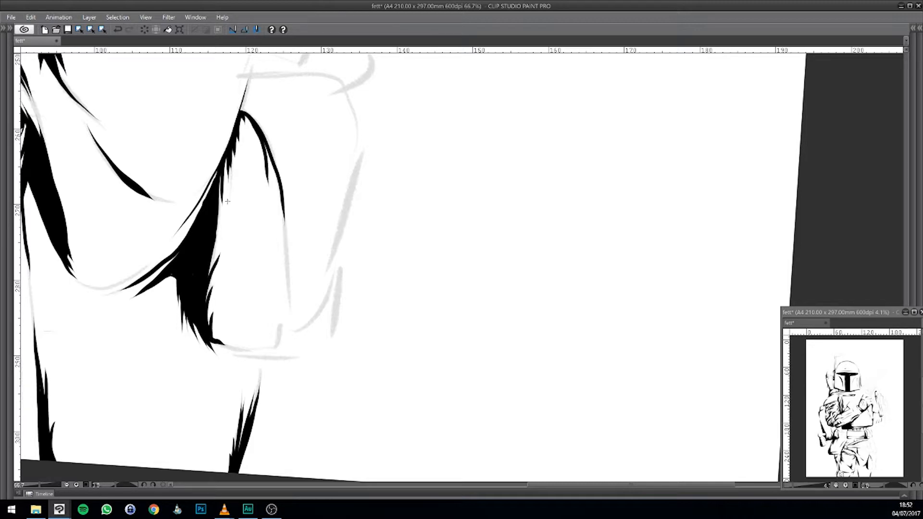
drag(222, 167, 212, 240)
mouse_move(311, 286)
mouse_down()
mouse_move(328, 187)
mouse_move(304, 238)
mouse_up()
- Extend the thin cloth edge line upward past the top of the hanging pouch toward the strap
mouse_move(243, 187)
mouse_down()
mouse_move(254, 289)
mouse_move(325, 391)
mouse_up()
drag(317, 168, 452, 187)
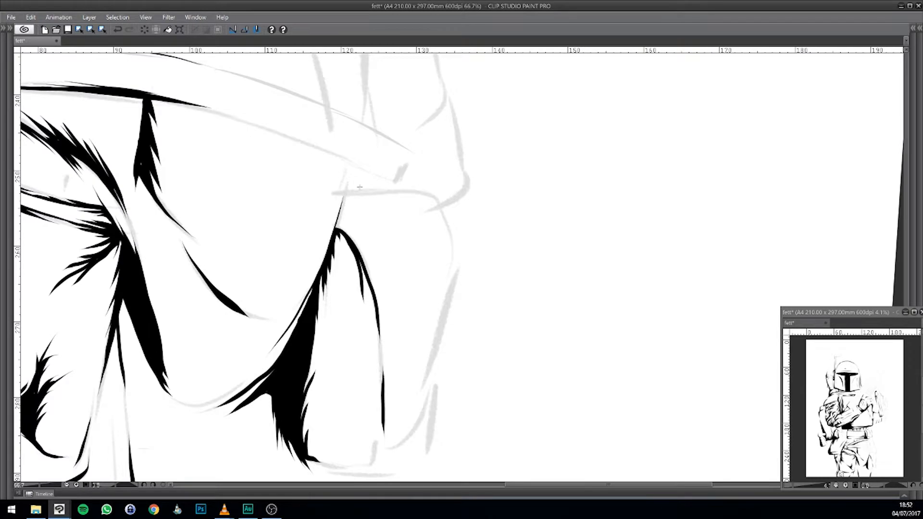
key(ctrl+z)
drag(345, 191, 354, 159)
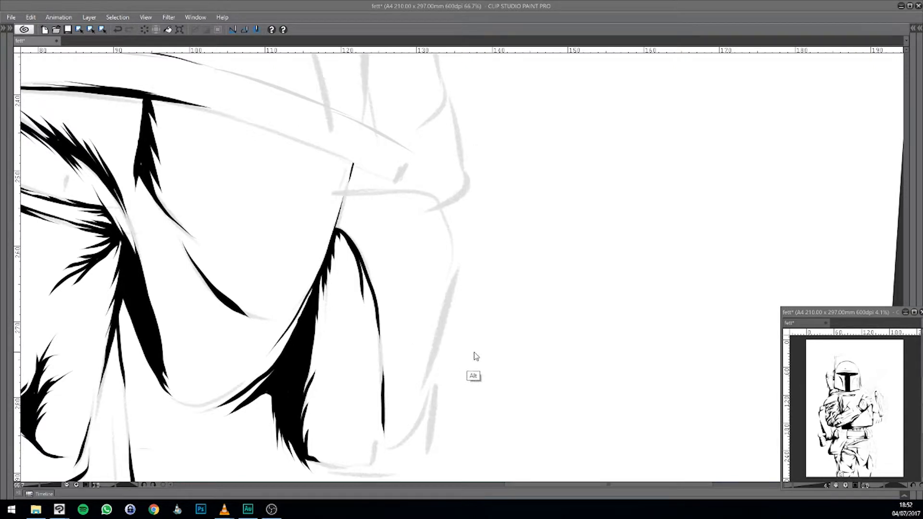
- Ink the top edge of the hanging pouch and add feathered shadow where it meets the cloth edge
click(476, 339)
mouse_move(409, 192)
mouse_down()
mouse_move(344, 196)
mouse_move(335, 234)
mouse_up()
mouse_move(343, 198)
mouse_down()
mouse_move(368, 199)
mouse_move(349, 200)
mouse_move(334, 231)
mouse_up()
- Ink the outer side of the hanging pouch with thin lines from its upper corner down to the lower curve
mouse_move(521, 297)
mouse_down()
mouse_move(515, 259)
mouse_move(402, 277)
mouse_up()
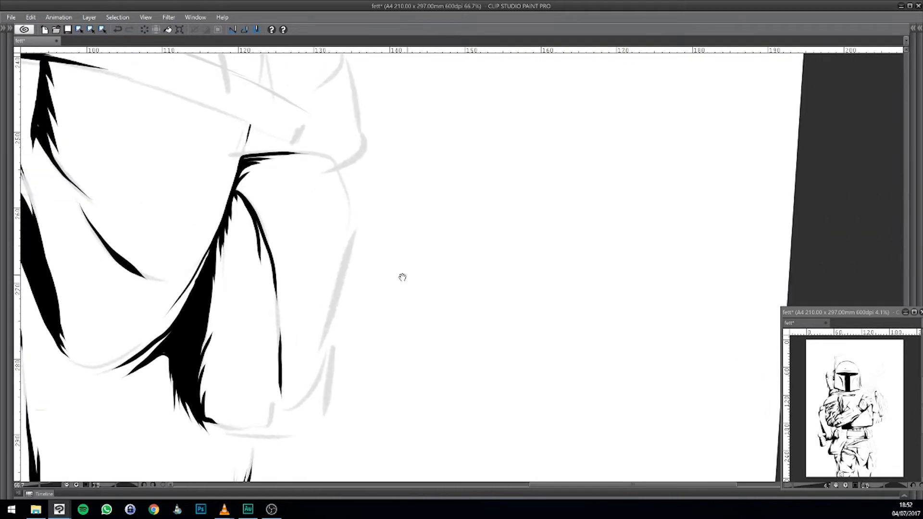
drag(324, 154, 347, 195)
mouse_move(364, 233)
mouse_down()
mouse_move(361, 160)
mouse_move(341, 140)
mouse_move(321, 226)
mouse_move(387, 127)
mouse_up()
drag(361, 163, 349, 193)
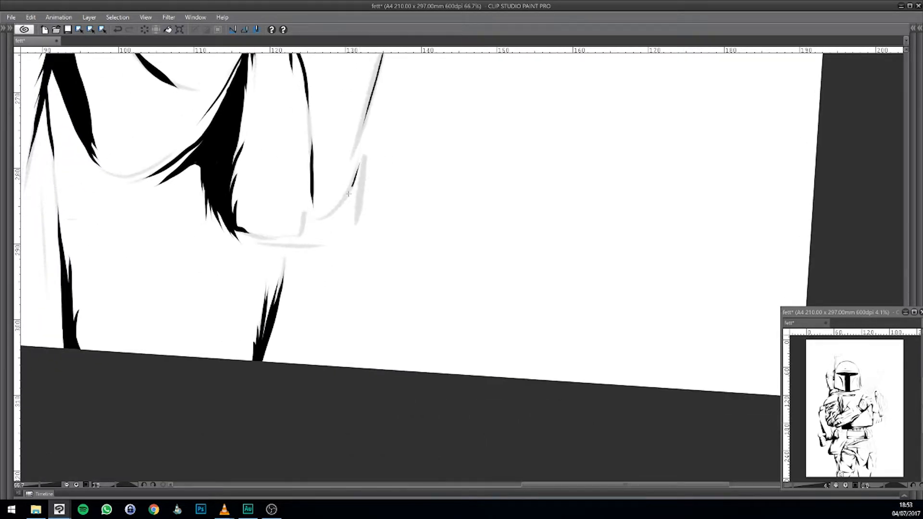
- Ink the bottom edge of the pouch's inner panel from the black shadow to its short upturned corner
mouse_move(338, 247)
mouse_down()
mouse_move(413, 205)
mouse_move(361, 187)
mouse_up()
mouse_move(424, 179)
mouse_down()
mouse_move(354, 222)
mouse_move(348, 235)
mouse_move(471, 218)
mouse_move(424, 212)
mouse_up()
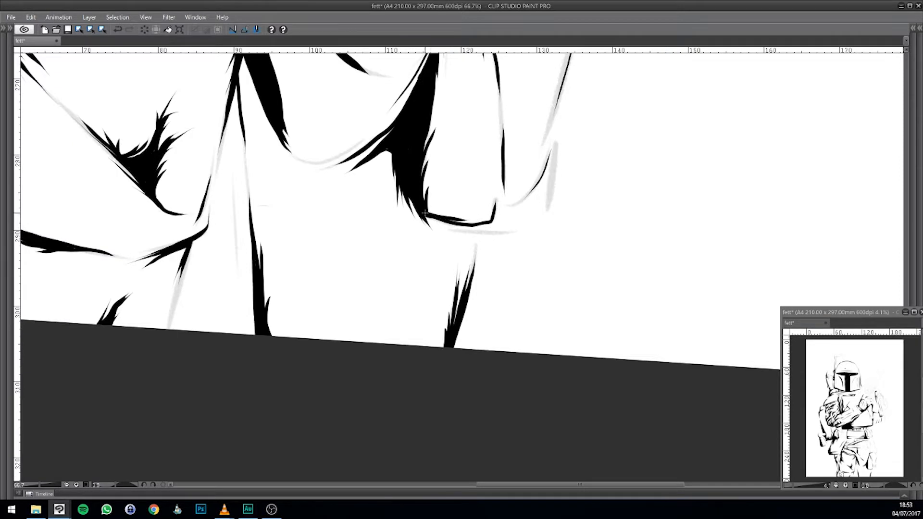
key(ctrl+z)
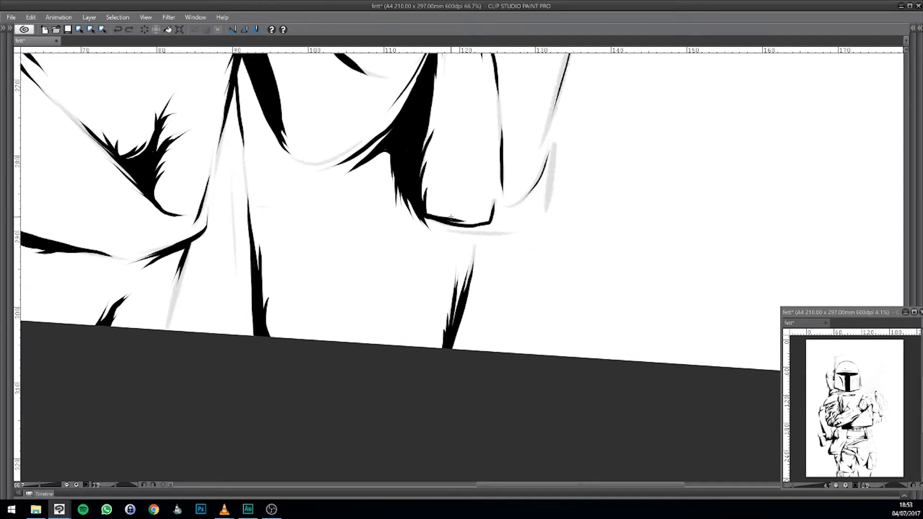
- Extend the far leg's outer line up to the bottom edge of the hanging pouch
mouse_move(427, 216)
mouse_down()
mouse_move(484, 213)
mouse_move(402, 326)
mouse_move(396, 311)
mouse_up()
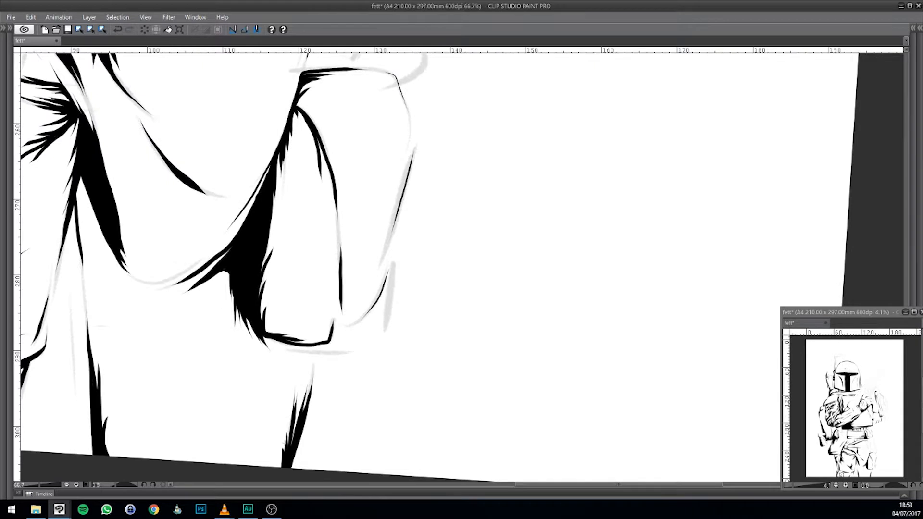
scroll(284, 447, down, 5)
scroll(285, 443, up, 5)
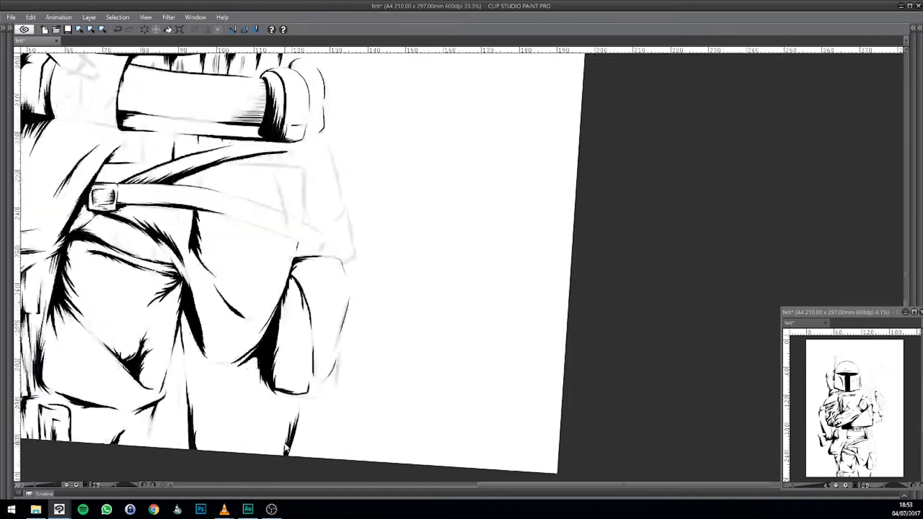
mouse_move(285, 443)
mouse_down()
mouse_move(416, 269)
mouse_move(354, 167)
mouse_move(262, 214)
mouse_move(264, 203)
mouse_move(267, 230)
mouse_move(264, 204)
mouse_up()
key(ctrl+z)
scroll(385, 216, up, 3)
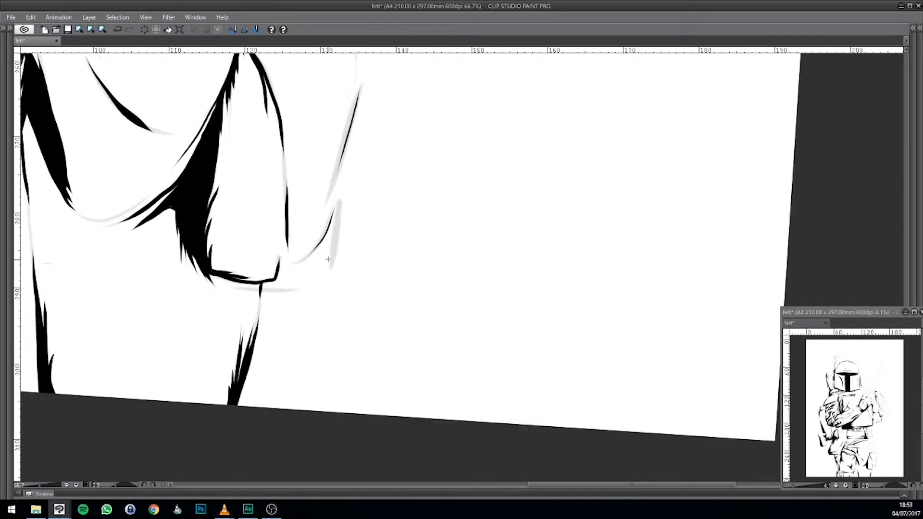
- Extend the pouch's bottom edge to its outer corner with tapered accents and reinforce the lower outer curve
drag(330, 247, 331, 223)
mouse_move(335, 292)
mouse_down()
mouse_move(390, 257)
mouse_move(339, 246)
mouse_move(361, 246)
mouse_move(339, 246)
mouse_move(357, 232)
mouse_move(400, 242)
mouse_move(370, 246)
mouse_up()
key(ctrl+z)
scroll(422, 298, up, 8)
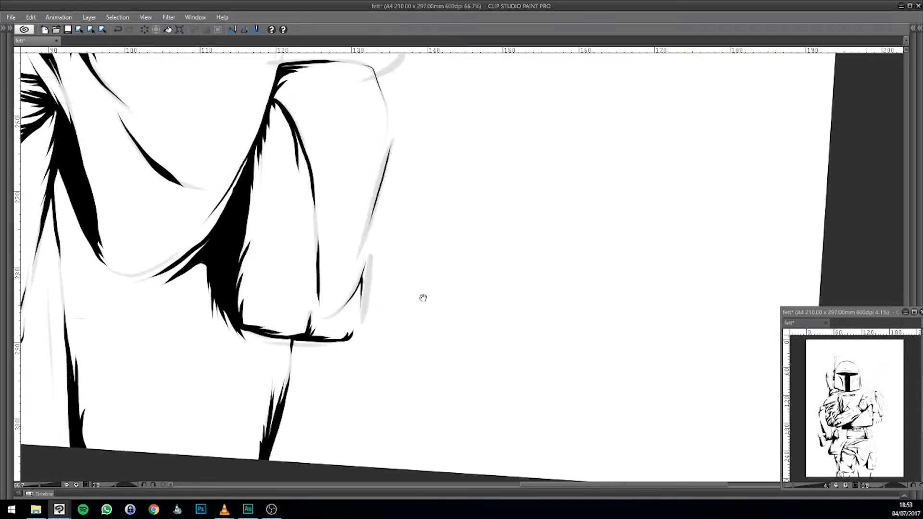
drag(538, 285, 545, 282)
scroll(387, 415, down, 4)
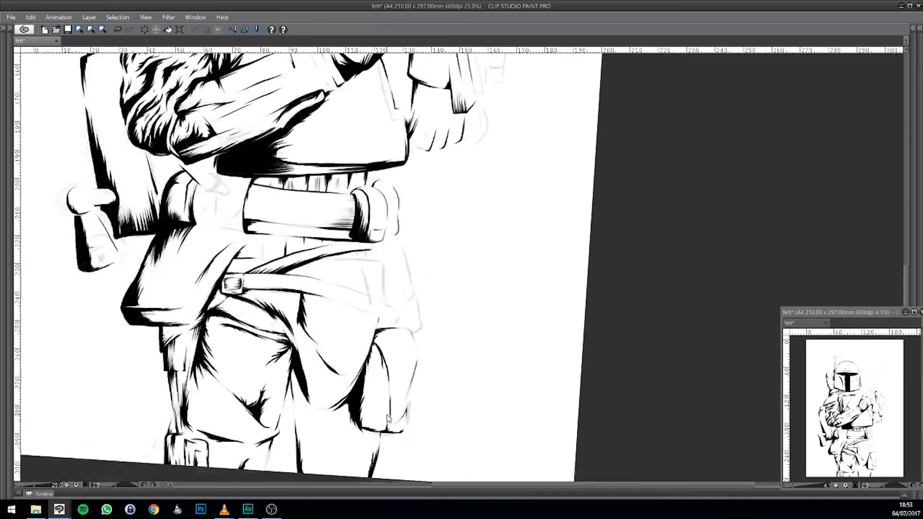
- Ink the nearly horizontal line of the cloth panel beneath the upper diagonal strap
scroll(387, 415, up, 3)
mouse_move(387, 415)
mouse_down()
mouse_move(463, 268)
mouse_move(525, 190)
mouse_up()
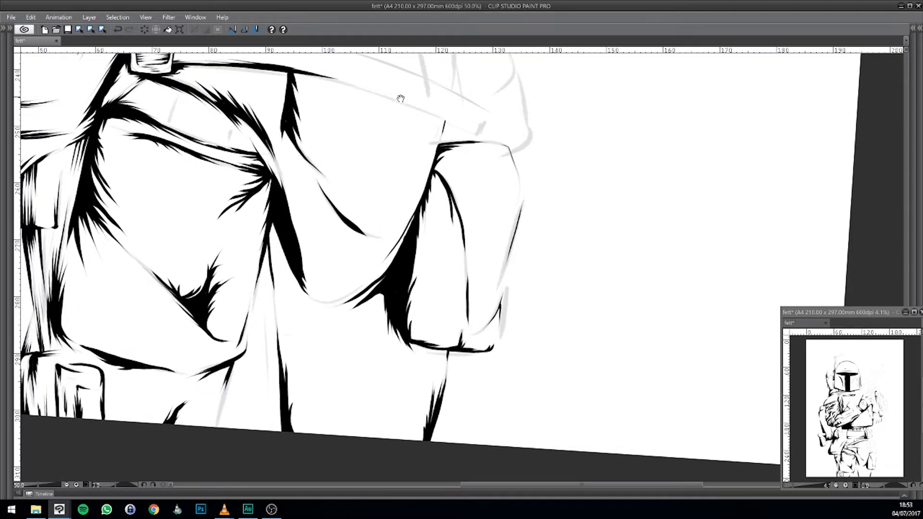
drag(399, 98, 248, 235)
drag(344, 192, 471, 173)
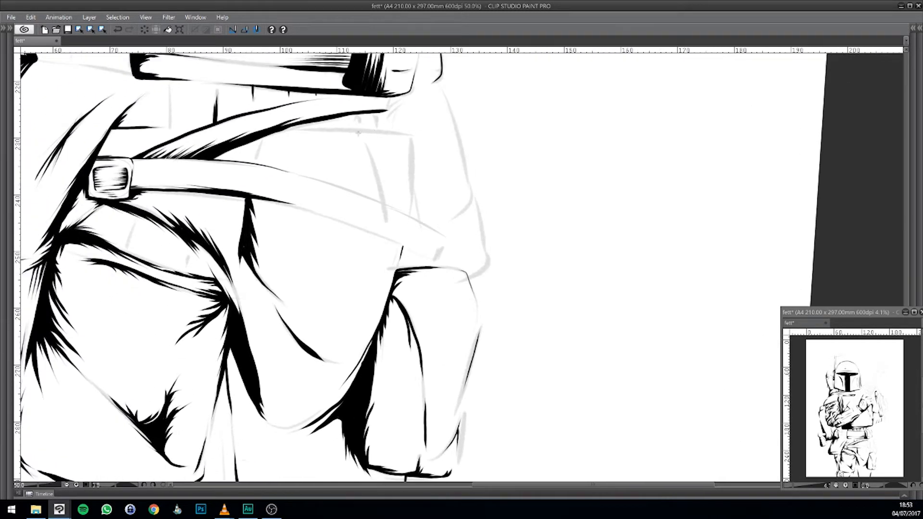
drag(398, 133, 282, 128)
- Ink the two downward lines of the cloth panel between its horizontal line and the lower strap
drag(477, 185, 345, 132)
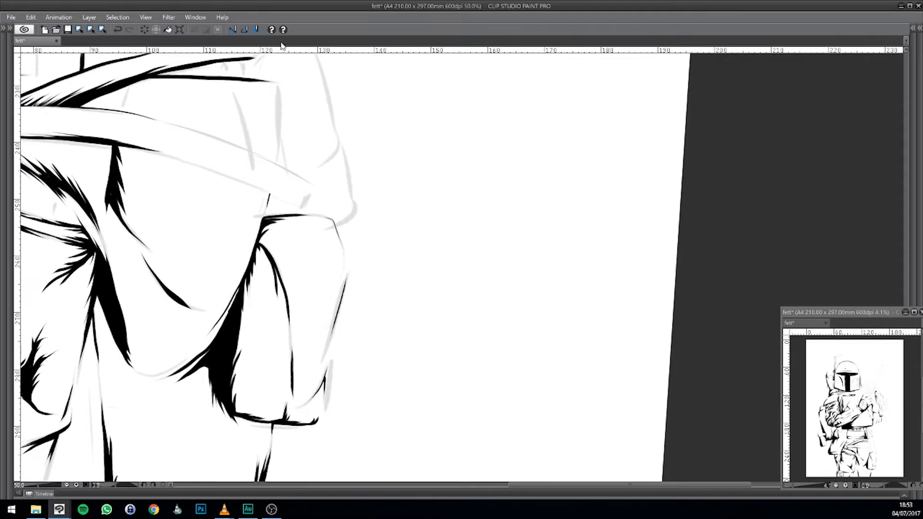
mouse_move(234, 95)
mouse_down()
mouse_move(250, 143)
mouse_move(280, 143)
mouse_move(278, 157)
mouse_move(279, 119)
mouse_up()
mouse_move(362, 209)
mouse_down()
mouse_move(352, 331)
mouse_move(644, 237)
mouse_move(693, 236)
mouse_up()
- Hatch the shadow beneath the upper diagonal strap with short tapered strokes and trim the tips that overlap the lower strap
mouse_move(453, 133)
mouse_down()
mouse_move(457, 109)
mouse_move(417, 130)
mouse_move(486, 352)
mouse_up()
scroll(283, 467, up, 3)
mouse_move(500, 213)
mouse_down()
mouse_move(454, 365)
mouse_move(532, 348)
mouse_move(758, 332)
mouse_move(366, 163)
mouse_move(137, 204)
mouse_up()
drag(408, 206, 387, 408)
drag(516, 338, 495, 408)
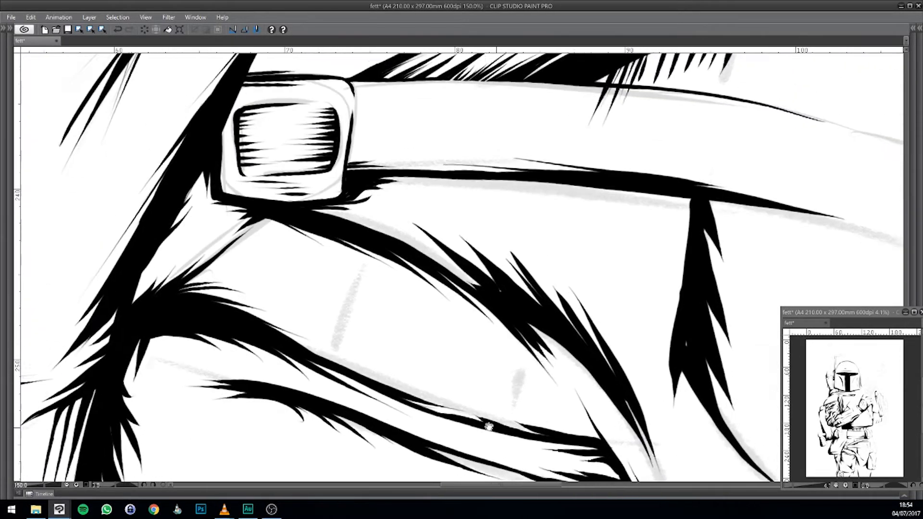
drag(580, 375, 436, 373)
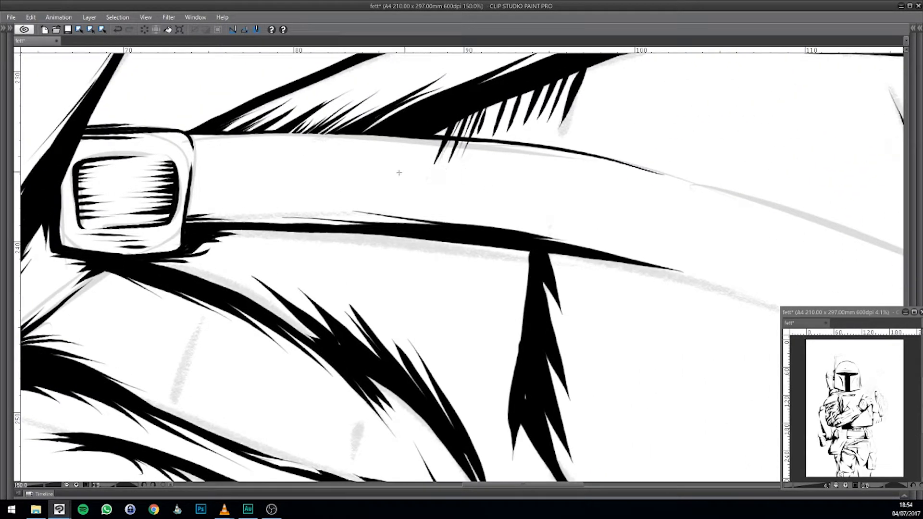
mouse_move(434, 163)
mouse_down()
mouse_move(466, 147)
mouse_move(427, 147)
mouse_move(466, 148)
mouse_move(432, 146)
mouse_up()
- Ink the short crease marks on the curved cloth band below the belt buckle
scroll(326, 473, down, 5)
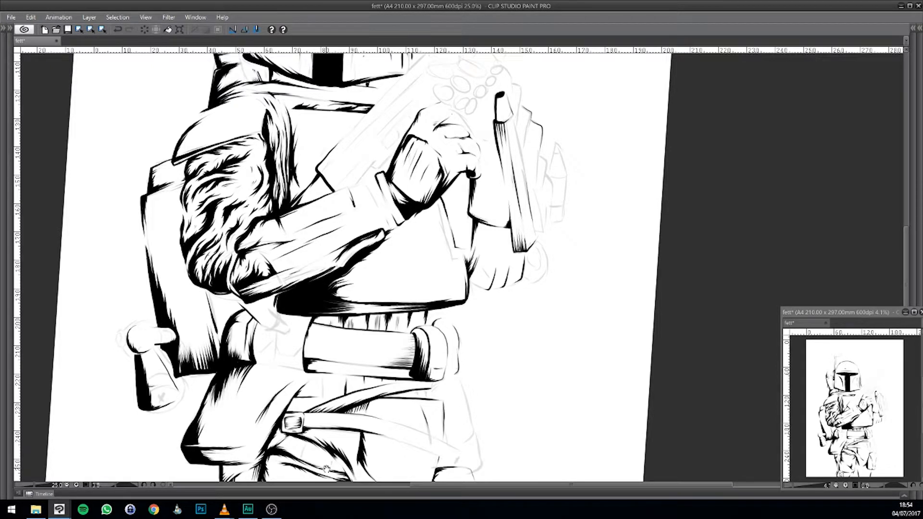
scroll(342, 393, down, 5)
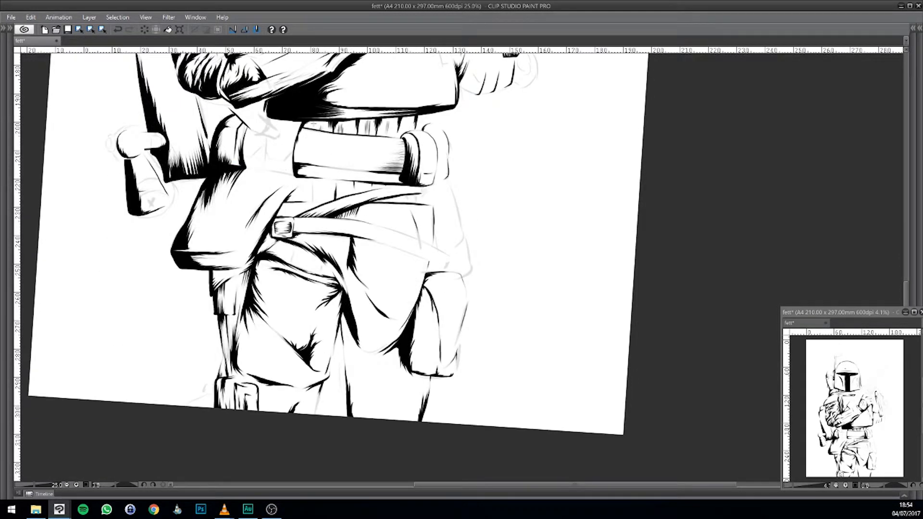
scroll(260, 454, up, 2)
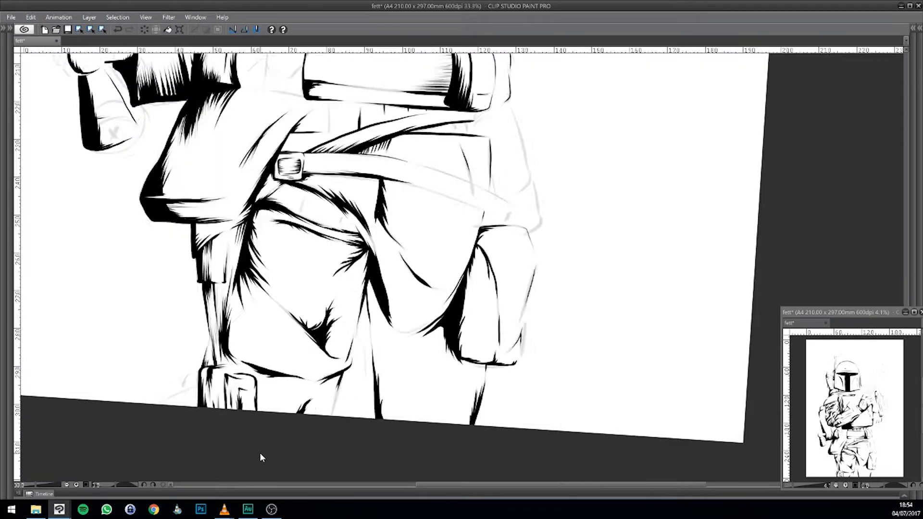
drag(428, 204, 358, 374)
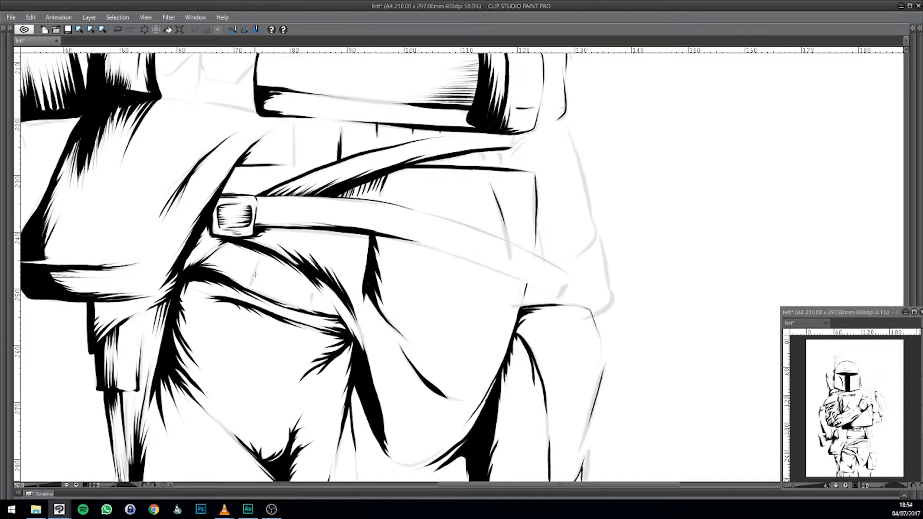
mouse_move(257, 266)
mouse_down()
mouse_move(249, 292)
mouse_move(258, 268)
mouse_move(254, 281)
mouse_up()
key(ctrl+z)
scroll(315, 305, up, 2)
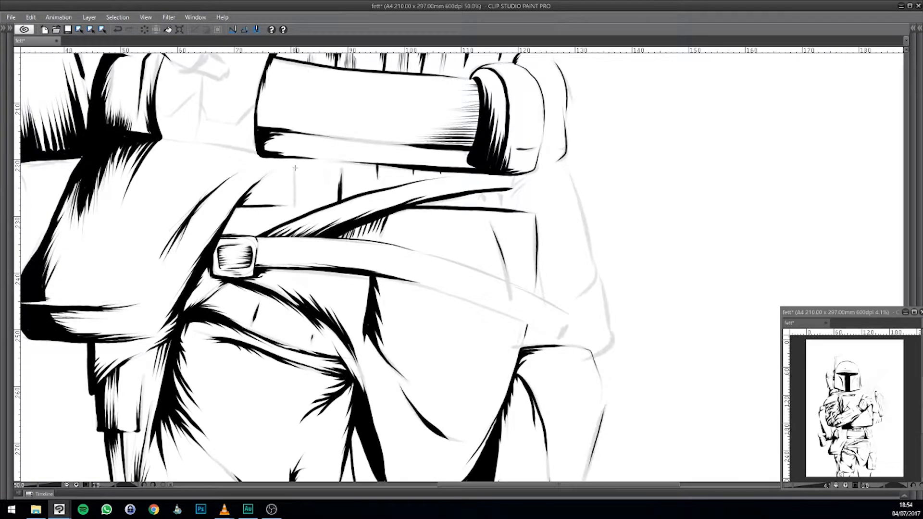
- Ink the short vertical fold lines in the cloth between the belt's lower edge and the upper diagonal strap
drag(293, 175, 294, 206)
mouse_move(353, 209)
mouse_down()
mouse_move(463, 239)
mouse_move(431, 226)
mouse_move(454, 220)
mouse_move(419, 226)
mouse_move(483, 218)
mouse_move(451, 209)
mouse_move(460, 199)
mouse_move(448, 194)
mouse_move(462, 179)
mouse_move(448, 199)
mouse_move(513, 185)
mouse_move(475, 181)
mouse_up()
mouse_move(517, 207)
mouse_down()
mouse_move(471, 268)
mouse_move(431, 257)
mouse_move(550, 241)
mouse_move(479, 276)
mouse_up()
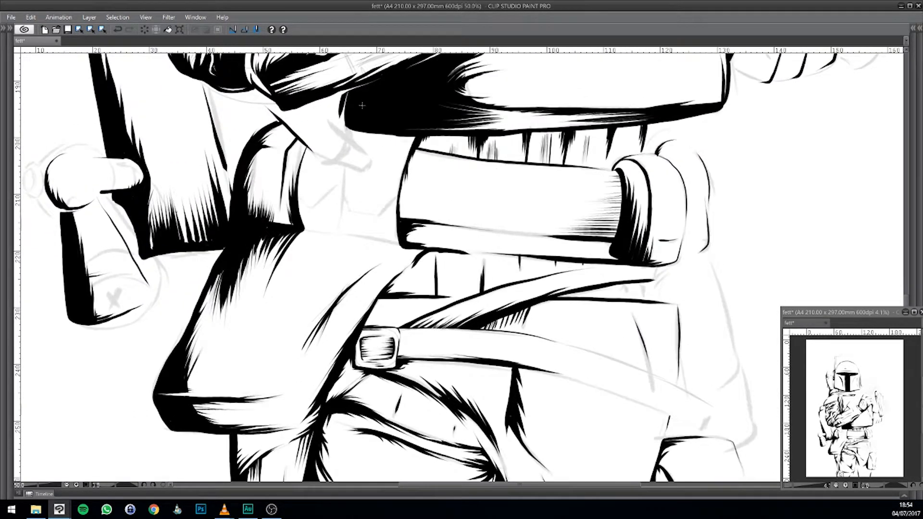
- Ink the short angled crease lines on the belt section between the large central pouch and the smaller side pouch
drag(345, 215, 311, 269)
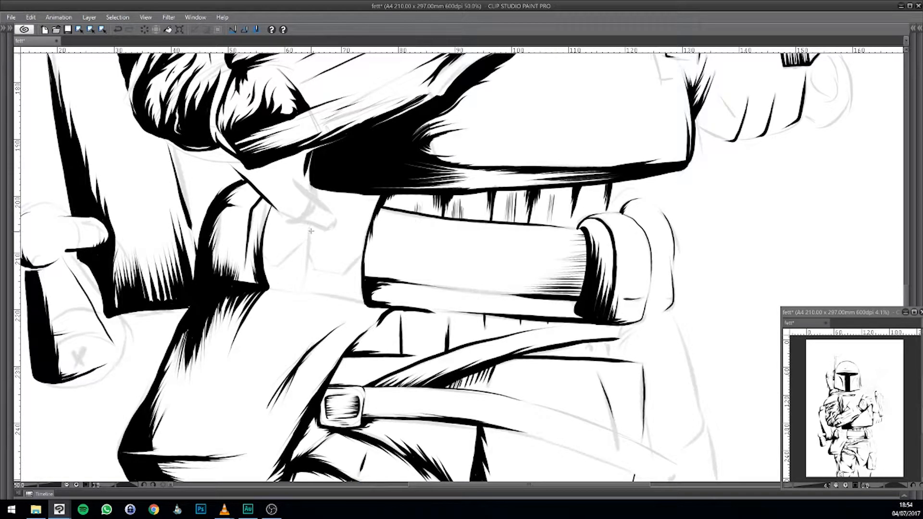
mouse_move(309, 228)
mouse_down()
mouse_move(344, 273)
mouse_move(363, 253)
mouse_move(424, 237)
mouse_move(412, 230)
mouse_move(389, 255)
mouse_move(393, 222)
mouse_up()
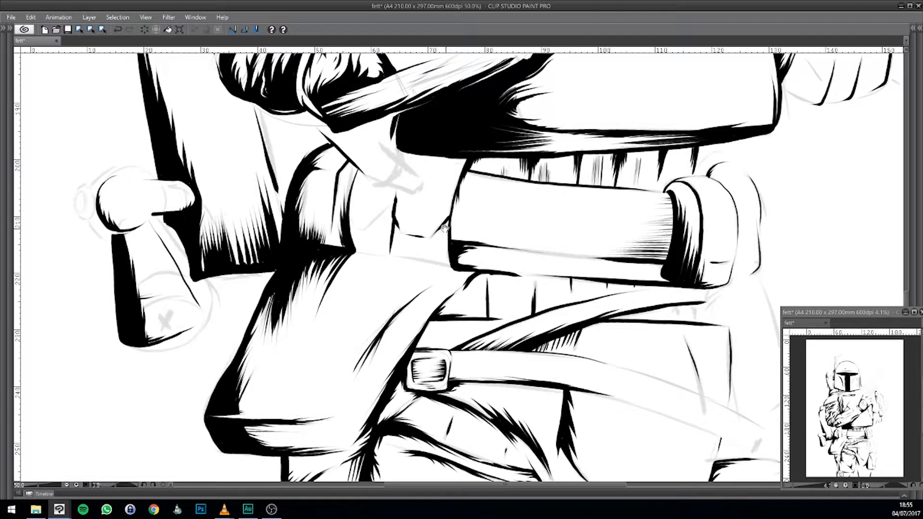
drag(413, 178, 343, 248)
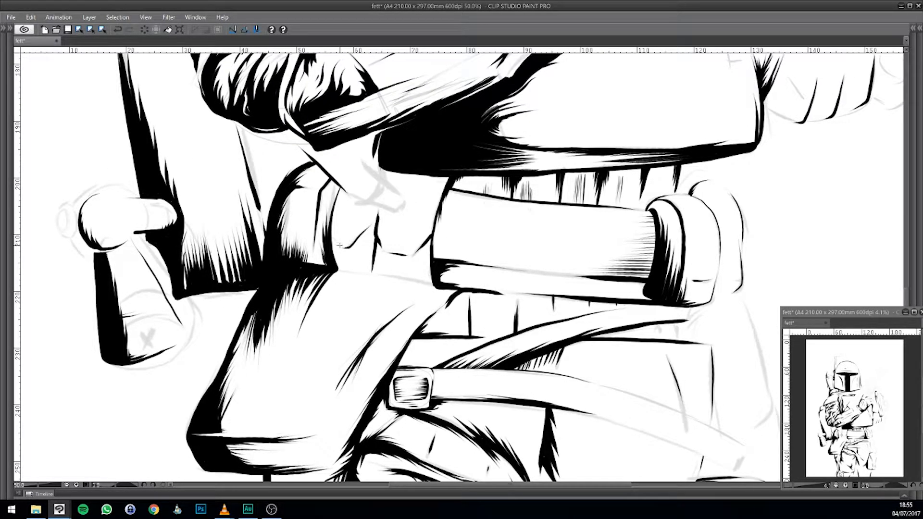
mouse_move(393, 289)
mouse_down()
mouse_move(495, 234)
mouse_move(488, 217)
mouse_move(544, 231)
mouse_up()
key(ctrl+z)
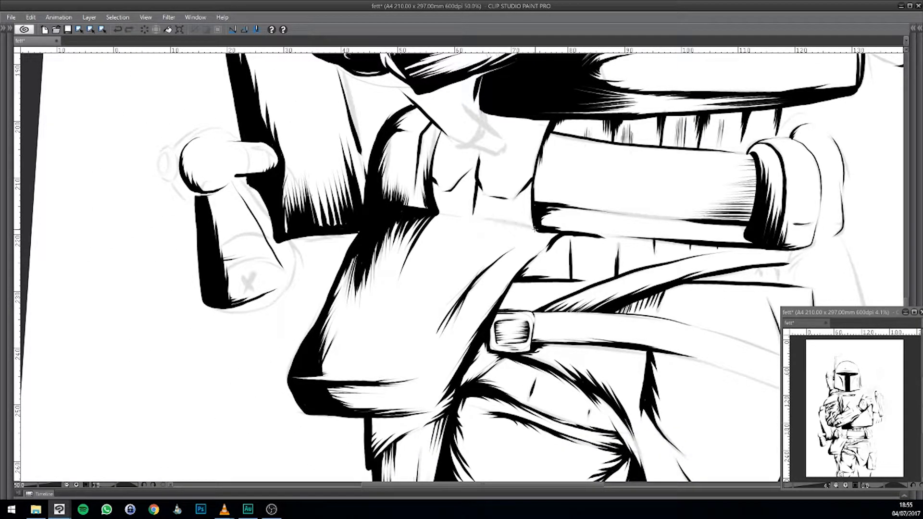
- Ink the lower edge of that belt section where it meets the top of the hip flap
drag(475, 218, 533, 229)
drag(464, 218, 437, 212)
scroll(327, 275, down, 5)
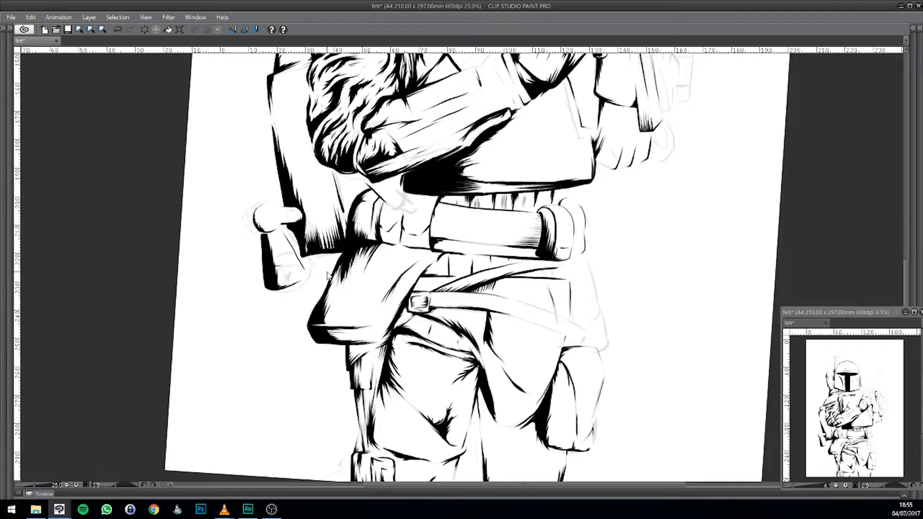
scroll(327, 275, down, 1)
scroll(327, 275, up, 1)
scroll(327, 275, up, 3)
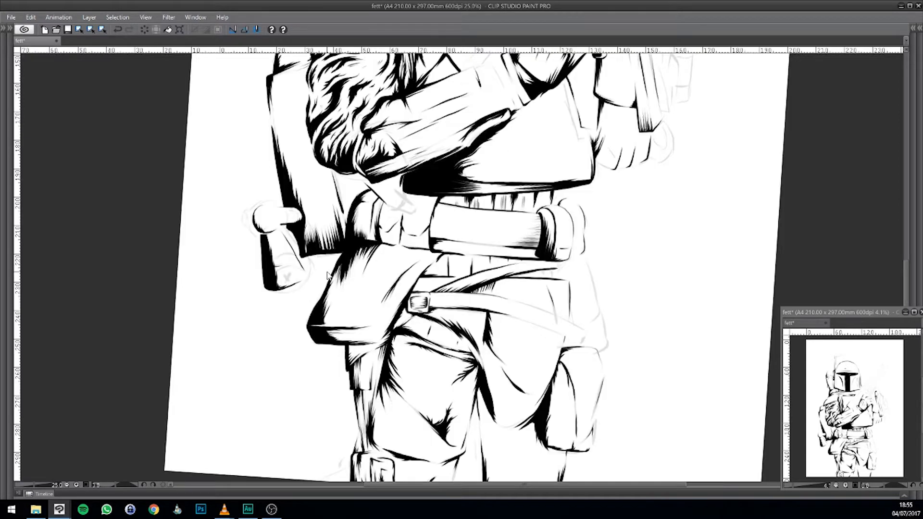
- Ink the lower edge of the lower diagonal strap toward its far end above the hanging pouch
drag(633, 334, 368, 253)
drag(433, 298, 417, 269)
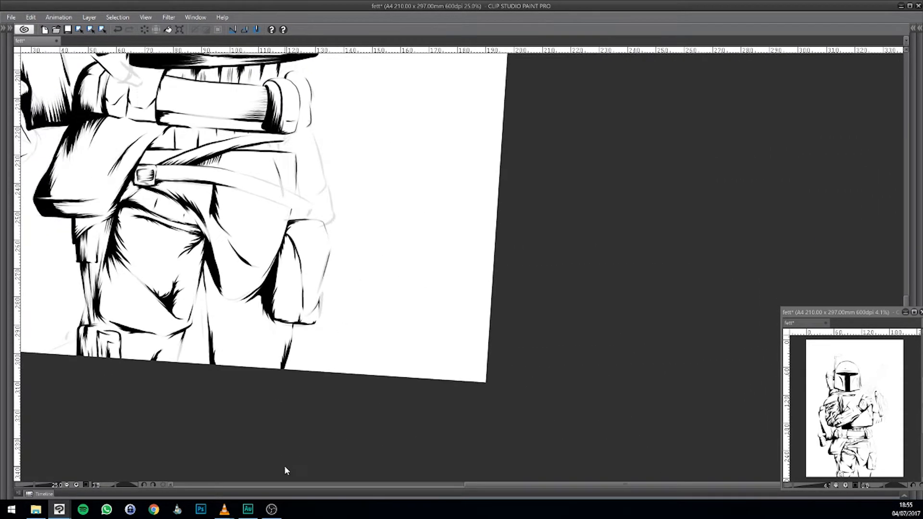
scroll(284, 466, up, 3)
drag(441, 186, 505, 385)
drag(402, 200, 525, 223)
drag(593, 226, 460, 185)
drag(453, 281, 358, 152)
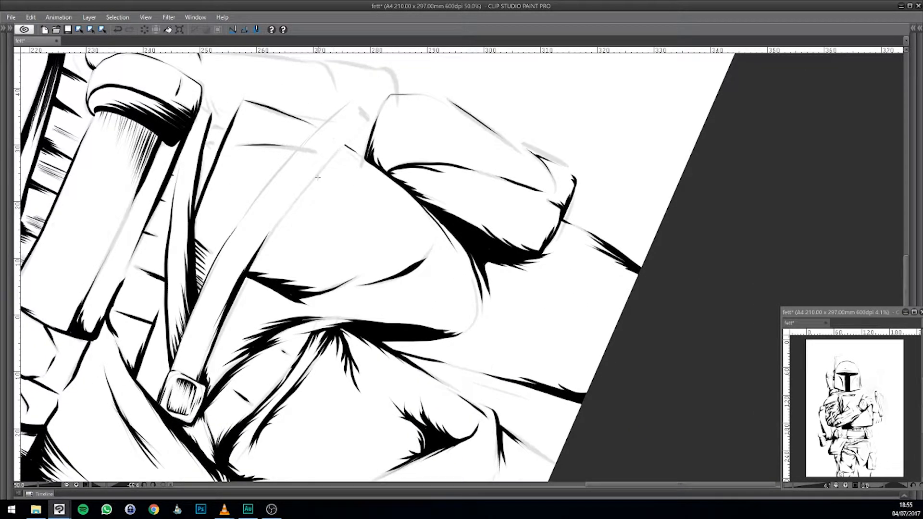
drag(315, 176, 326, 165)
drag(297, 163, 246, 226)
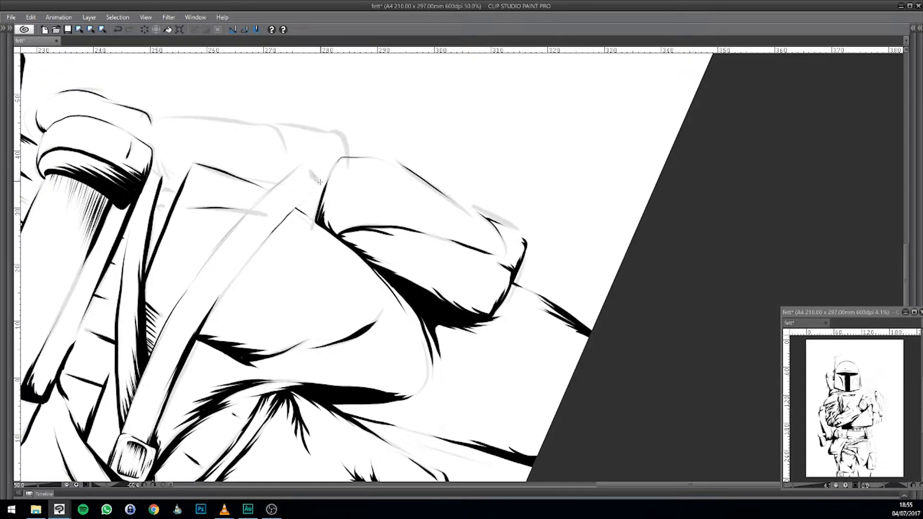
- Ink the outer contour of the cloth over the hip, from below the belt down to the hanging pouch
mouse_move(353, 162)
mouse_down()
mouse_move(378, 164)
mouse_move(385, 145)
mouse_move(532, 304)
mouse_move(498, 414)
mouse_move(458, 270)
mouse_move(351, 233)
mouse_up()
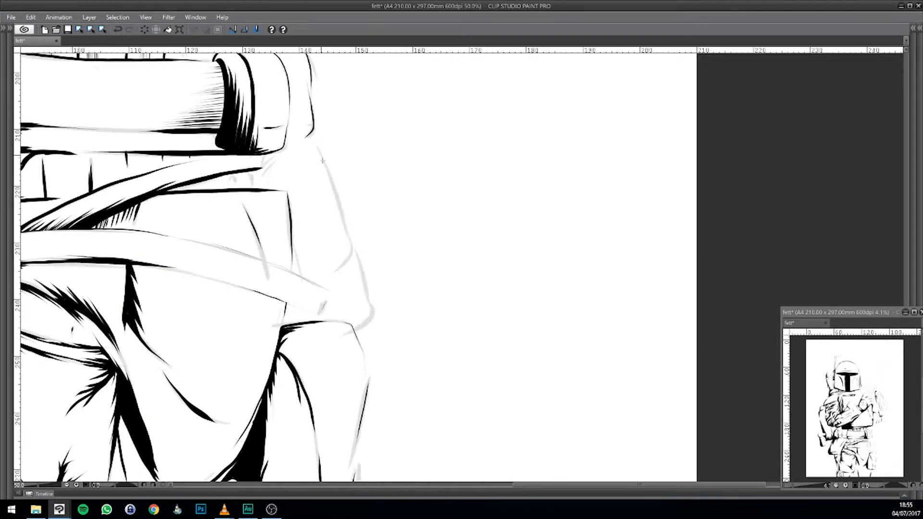
mouse_move(312, 139)
mouse_down()
mouse_move(353, 253)
mouse_move(367, 257)
mouse_move(381, 187)
mouse_move(394, 251)
mouse_move(378, 264)
mouse_move(470, 206)
mouse_move(465, 213)
mouse_up()
drag(343, 188, 407, 213)
drag(468, 227, 559, 236)
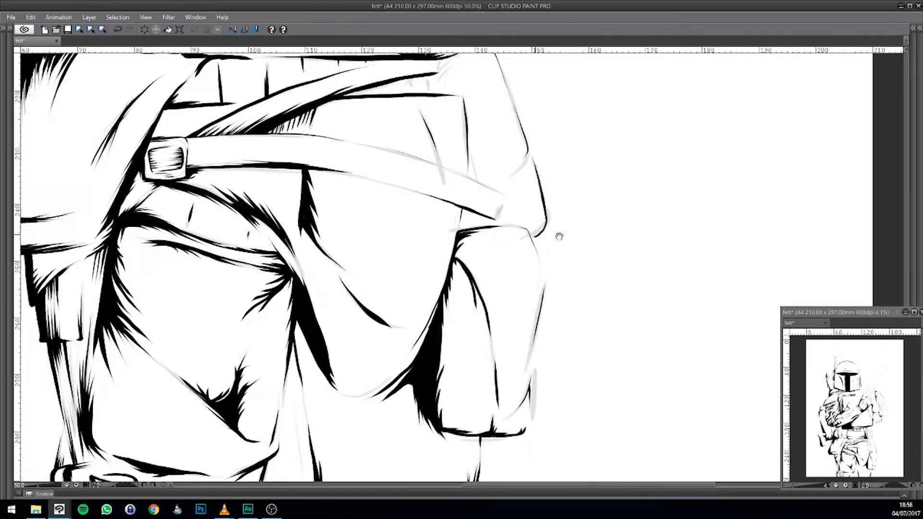
- Thicken the lower edge of the lower diagonal strap with tapered strokes
drag(428, 199, 562, 207)
drag(500, 184, 534, 194)
key(ctrl+z)
drag(497, 185, 441, 175)
mouse_move(500, 191)
mouse_down()
mouse_move(435, 177)
mouse_move(443, 180)
mouse_up()
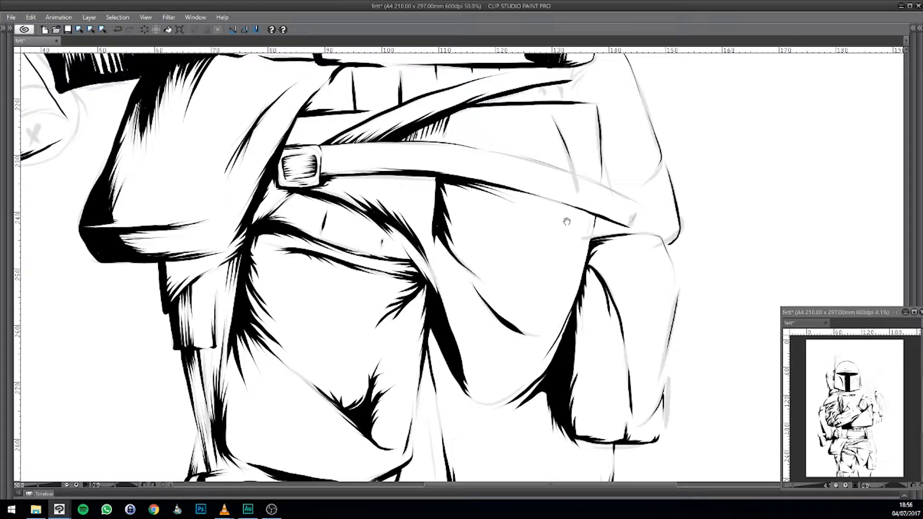
drag(598, 219, 581, 212)
- Ink the edge of the narrow plate beside the long ribbed tube on the raised forearm
drag(617, 275, 491, 512)
key(ctrl+minus)
key(ctrl+minus)
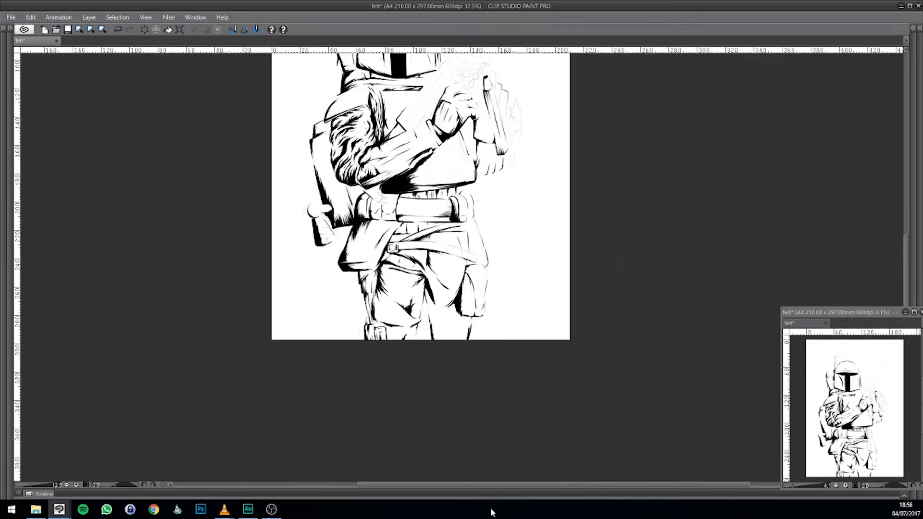
key(ctrl+plus)
key(ctrl+plus)
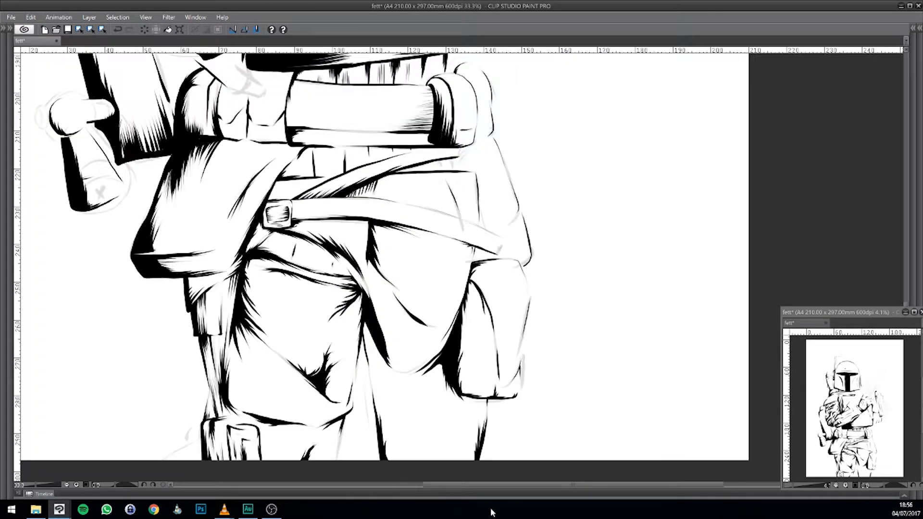
drag(531, 48, 345, 186)
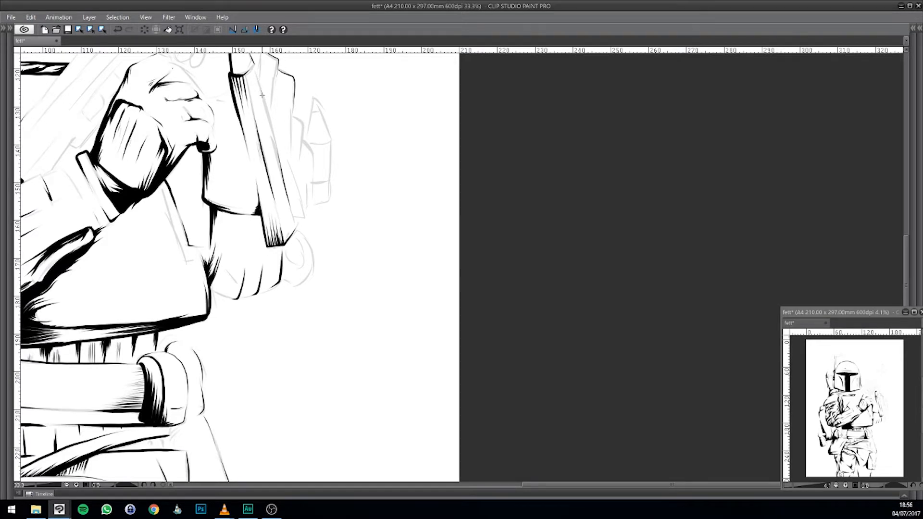
mouse_move(324, 185)
mouse_down()
mouse_move(331, 251)
mouse_move(314, 266)
mouse_move(318, 277)
mouse_move(428, 236)
mouse_move(462, 212)
mouse_move(426, 213)
mouse_up()
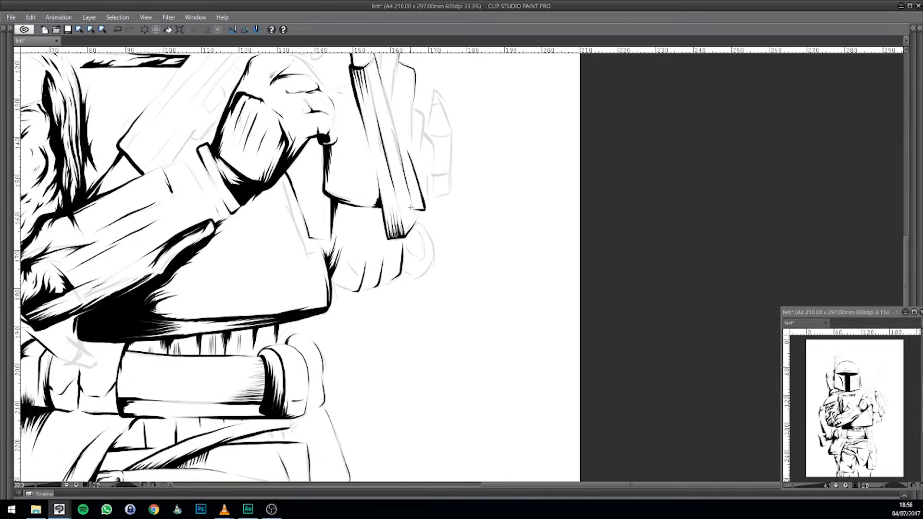
drag(461, 255, 442, 355)
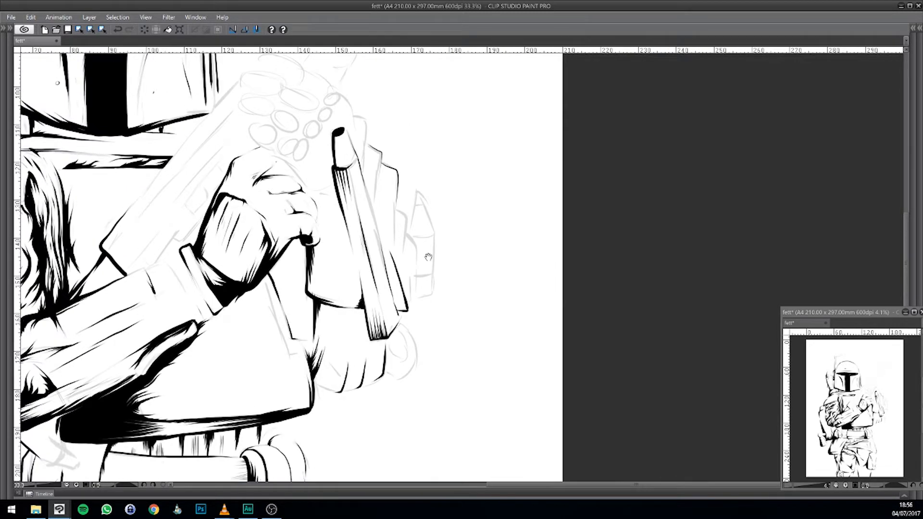
- Ink the stepped plate edge beside the small rocket on the forearm and the sides of the rocket's pointed tip
mouse_move(402, 261)
mouse_down()
mouse_move(407, 216)
mouse_move(389, 207)
mouse_up()
mouse_move(415, 265)
mouse_down()
mouse_move(417, 191)
mouse_move(405, 239)
mouse_up()
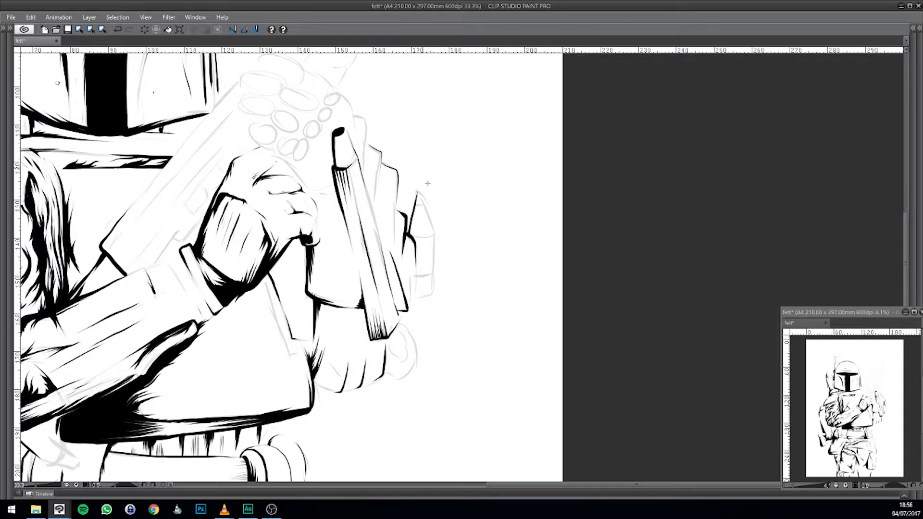
mouse_move(417, 192)
mouse_down()
mouse_move(434, 232)
mouse_move(453, 201)
mouse_up()
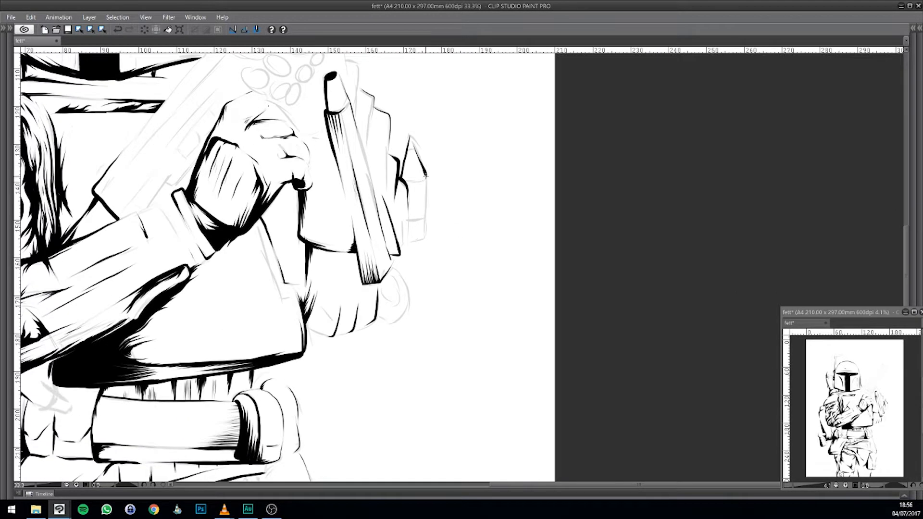
- Ink the outer side and base of the small rocket's body and shade the gap beside it
drag(426, 172, 417, 241)
key(ctrl+z)
mouse_move(424, 235)
mouse_down()
mouse_move(410, 241)
mouse_move(407, 233)
mouse_move(398, 251)
mouse_up()
drag(413, 210, 407, 243)
mouse_move(471, 232)
mouse_down()
mouse_move(445, 340)
mouse_move(426, 350)
mouse_move(442, 279)
mouse_up()
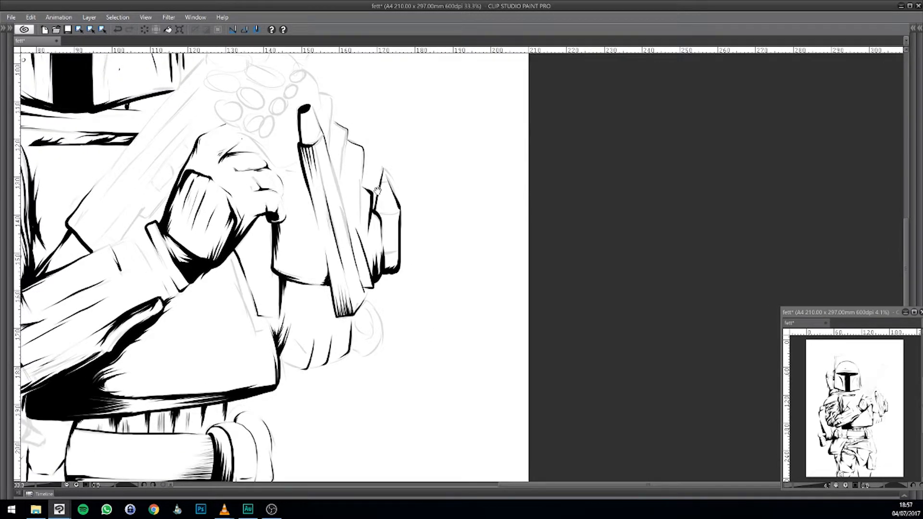
- Ink the long edge lines of the ribbed forearm tube, making the edge nearest the hand thicker
drag(333, 170, 343, 224)
drag(310, 191, 320, 227)
key(ctrl+z)
drag(301, 169, 335, 308)
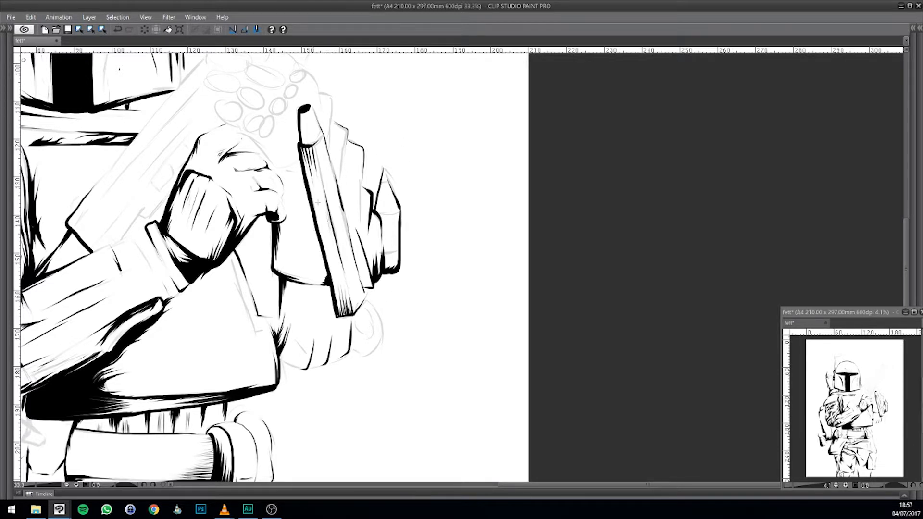
- Ink the outer contour of the curled fingertips beside the ribbed forearm tube
scroll(315, 226, down, 6)
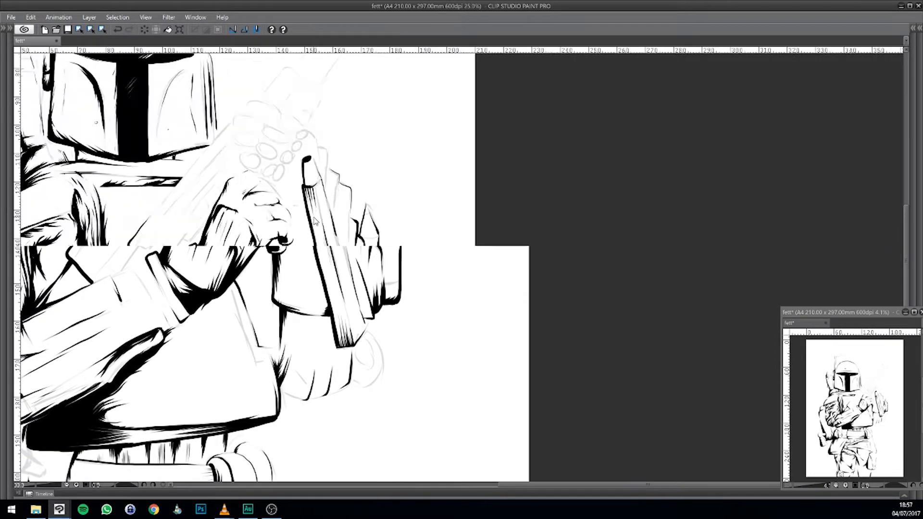
scroll(315, 226, up, 7)
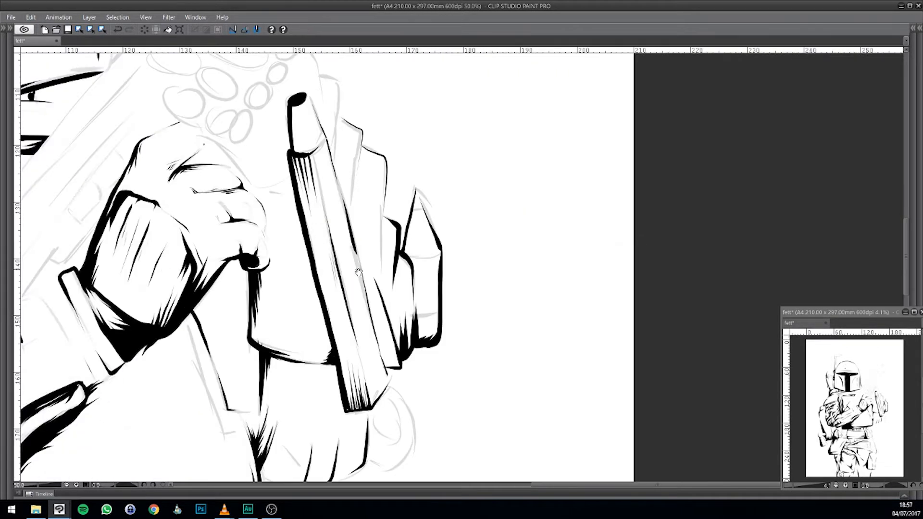
drag(332, 235, 462, 235)
mouse_move(385, 230)
mouse_down()
mouse_move(390, 258)
mouse_move(382, 265)
mouse_up()
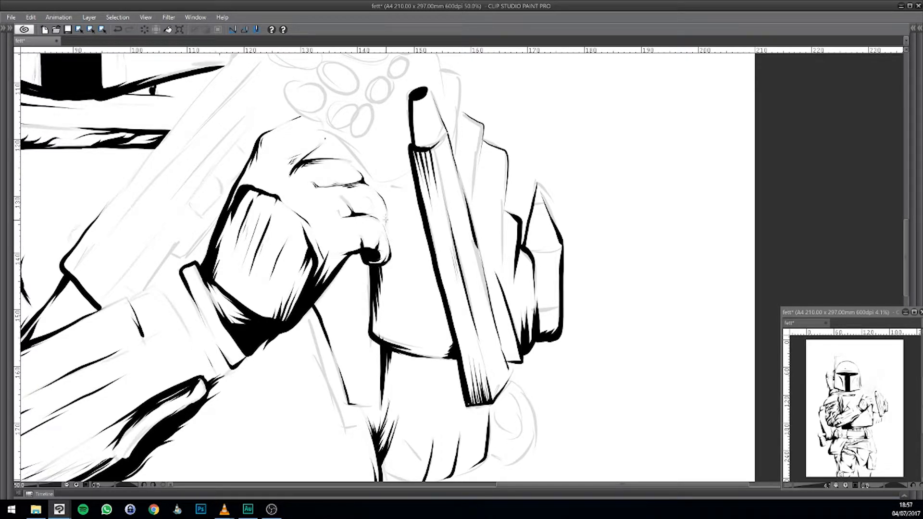
key(ctrl+z)
drag(380, 214, 386, 229)
scroll(442, 252, down, 2)
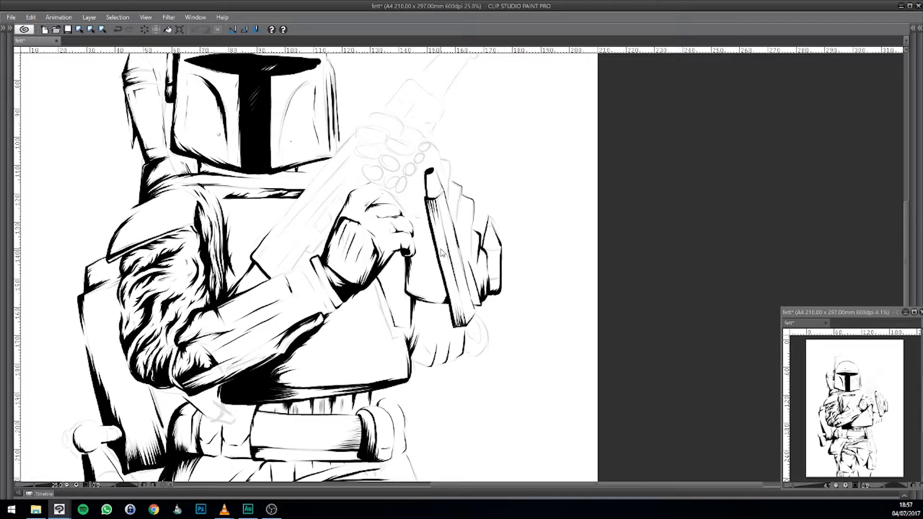
- Ink the upper edge and corner of the helmet antenna's horizontal tip and go over its upright stalk
drag(441, 253, 529, 314)
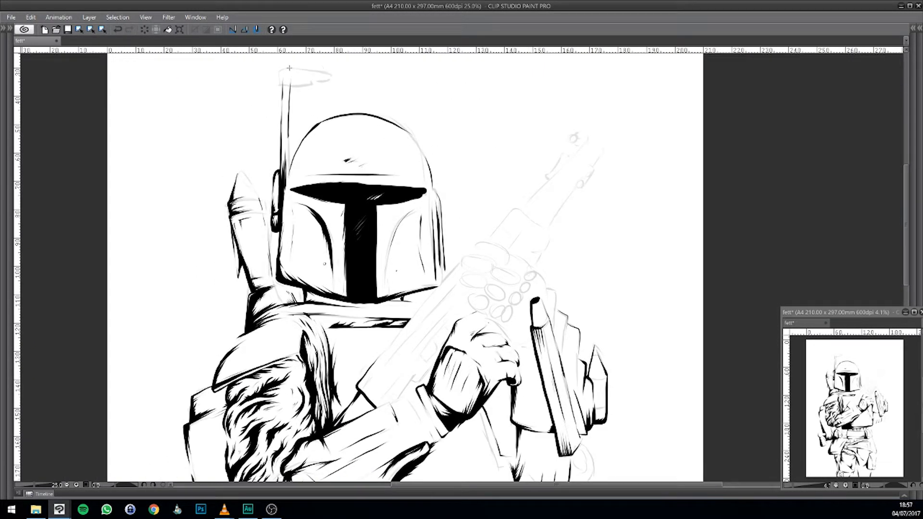
drag(278, 71, 336, 76)
drag(282, 82, 282, 180)
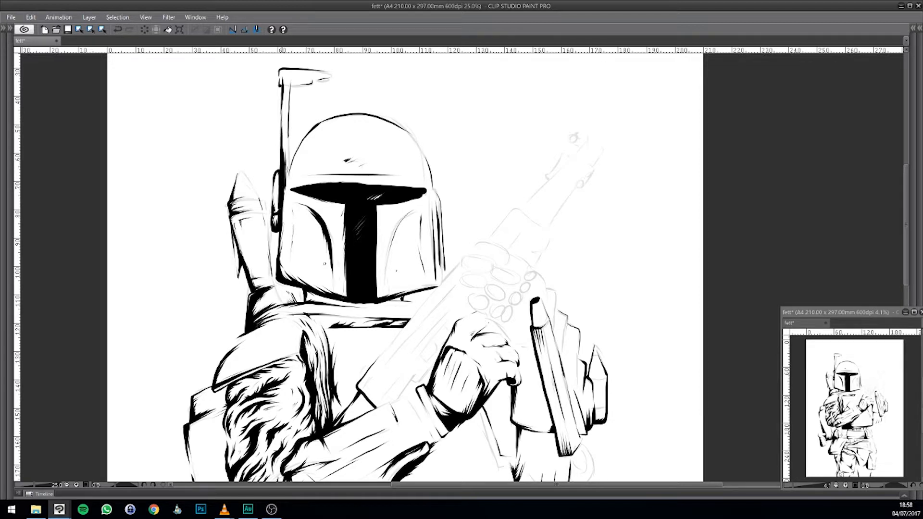
key(ctrl+z)
drag(274, 194, 266, 156)
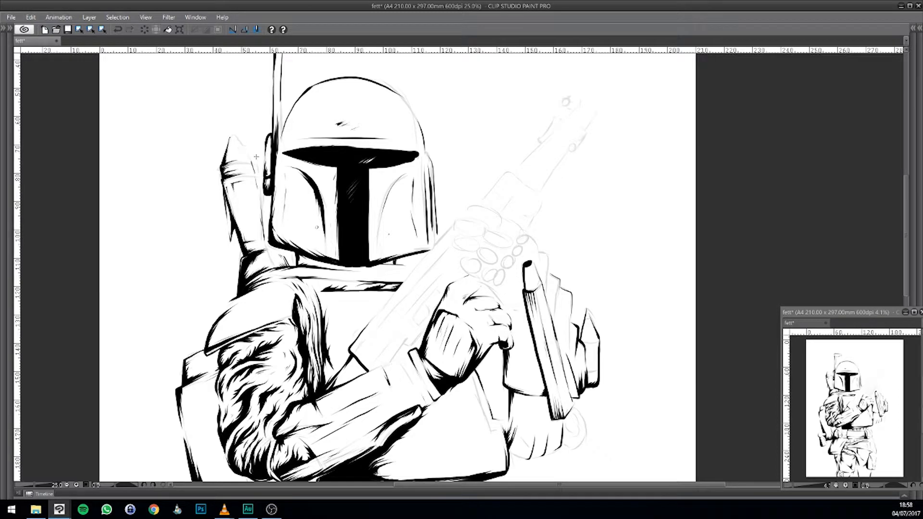
- Ink the inner leg edge below the cloth and add short shadow strokes beneath the cloth's curved hem
drag(401, 199, 327, 53)
mouse_move(476, 461)
mouse_down()
mouse_move(472, 325)
mouse_move(423, 125)
mouse_up()
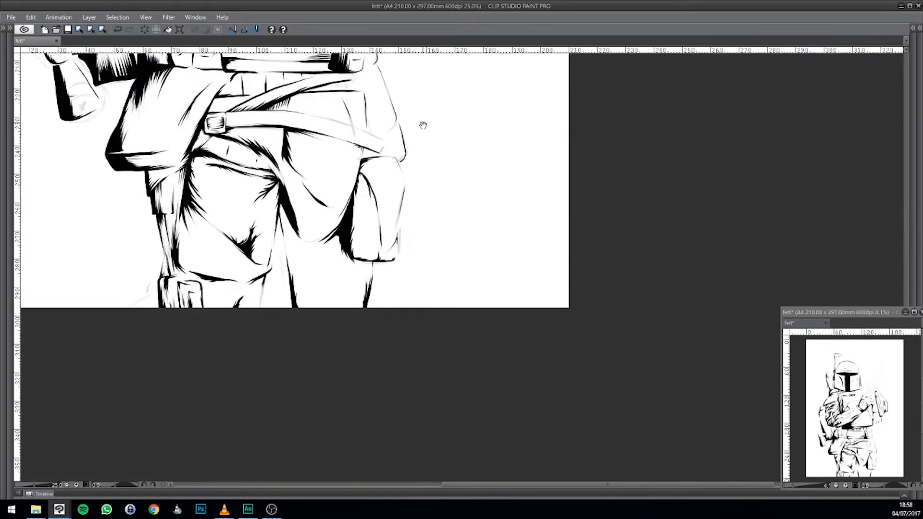
drag(349, 264, 333, 315)
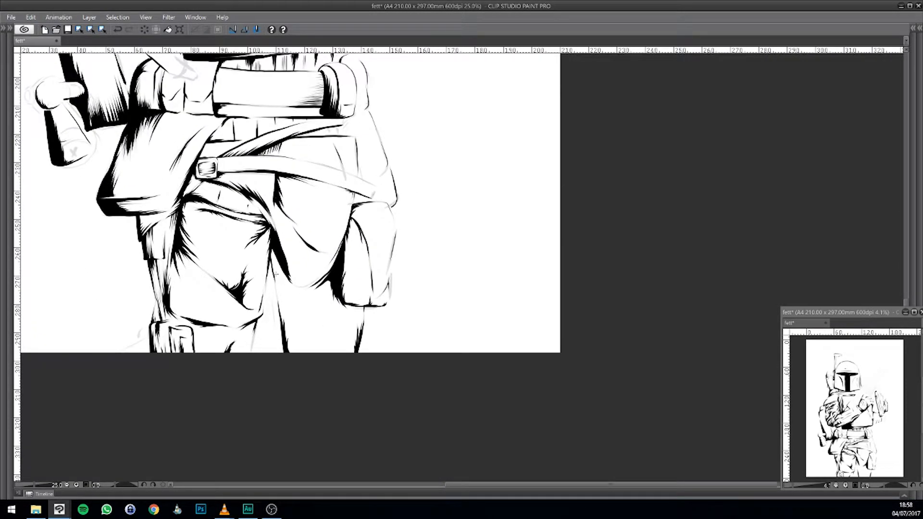
mouse_move(278, 298)
mouse_down()
mouse_move(270, 248)
mouse_move(275, 263)
mouse_up()
drag(312, 285, 327, 273)
drag(321, 281, 335, 263)
- Fill a spiky black shadow on the inner leg at the lower edge of the page
drag(281, 313, 292, 352)
key(ctrl+z)
drag(283, 312, 289, 352)
mouse_move(303, 310)
mouse_down()
mouse_move(302, 355)
mouse_move(298, 322)
mouse_move(298, 354)
mouse_move(297, 331)
mouse_move(291, 350)
mouse_up()
drag(294, 348, 290, 349)
- Thicken the upper inner leg line and extend the spiky shadow strokes upward along it
drag(288, 297, 275, 258)
key(ctrl+z)
key(ctrl+y)
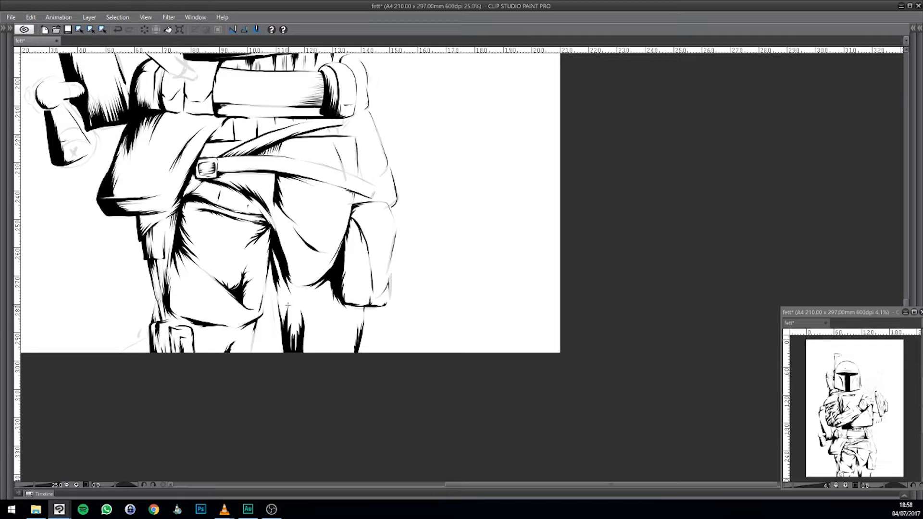
mouse_move(285, 304)
mouse_down()
mouse_move(272, 269)
mouse_move(284, 327)
mouse_up()
drag(439, 274, 430, 269)
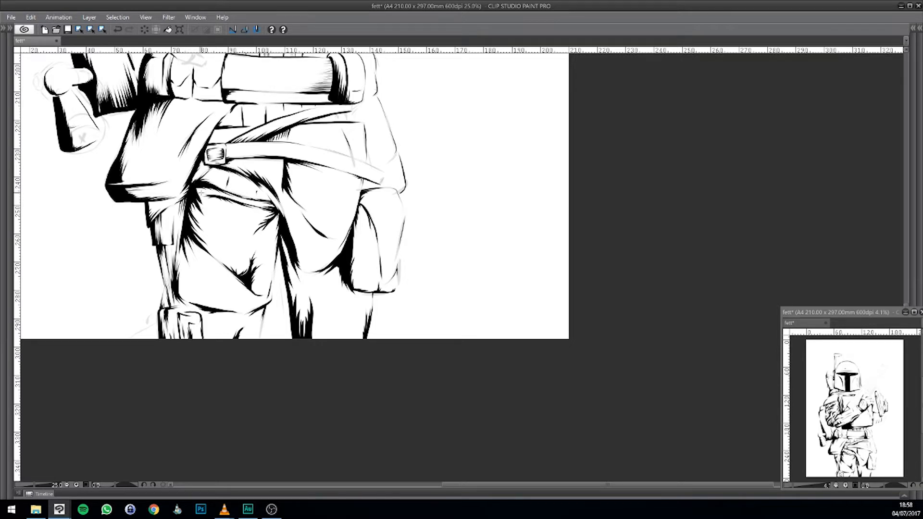
- Ink the short curved crease in the middle of the thigh and the longer fold running down to the dark knee crease
drag(215, 232, 229, 252)
drag(315, 243, 321, 399)
scroll(307, 299, up, 3)
drag(322, 311, 310, 365)
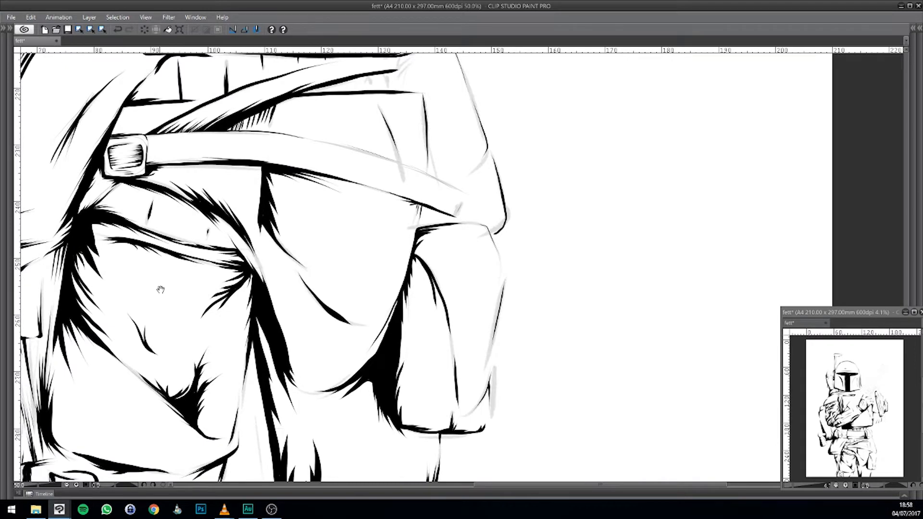
mouse_move(154, 267)
mouse_down()
mouse_move(127, 234)
mouse_move(147, 310)
mouse_up()
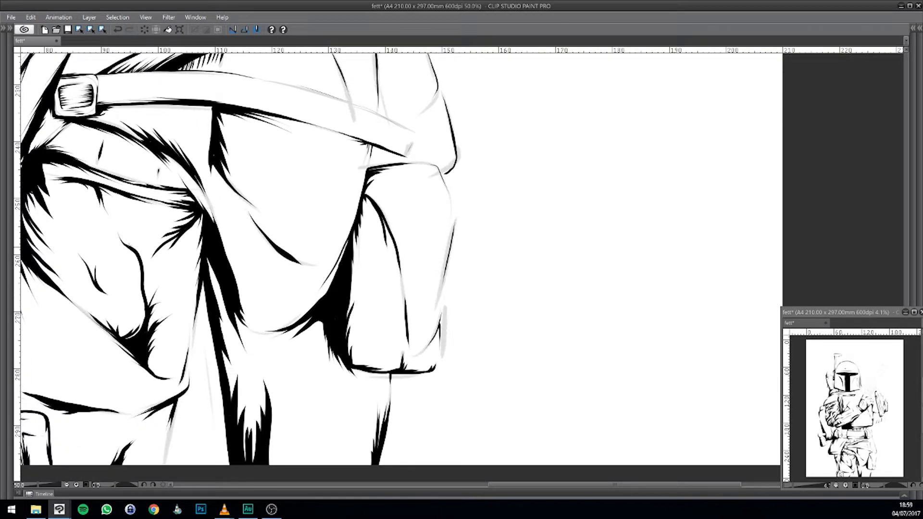
- Thicken the curved thigh crease and ink the wavy inner edge of the thigh down to the knee
drag(133, 252, 143, 331)
drag(136, 272, 142, 310)
mouse_move(132, 234)
mouse_down()
mouse_move(143, 292)
mouse_move(186, 286)
mouse_up()
mouse_move(188, 300)
mouse_down()
mouse_move(257, 282)
mouse_move(271, 253)
mouse_move(257, 354)
mouse_up()
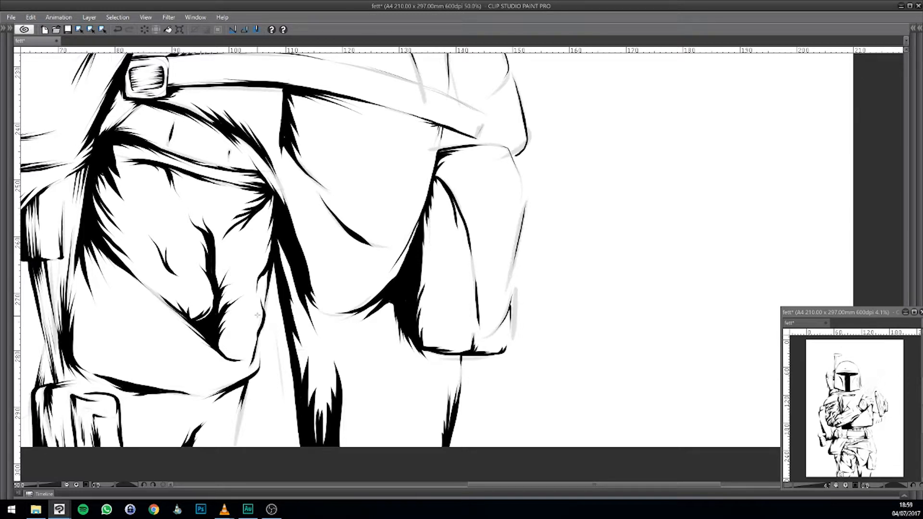
- Thicken the long inner leg line with jagged black strokes running down to the lower edge of the page
drag(511, 328, 382, 225)
mouse_move(331, 289)
mouse_down()
mouse_move(325, 347)
mouse_move(404, 301)
mouse_up()
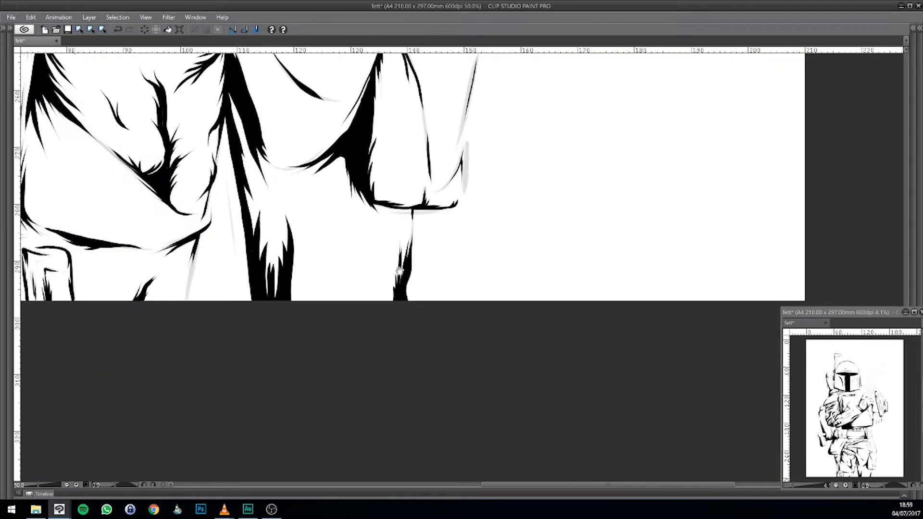
drag(230, 138, 234, 187)
mouse_move(237, 205)
mouse_down()
mouse_move(239, 179)
mouse_move(248, 302)
mouse_up()
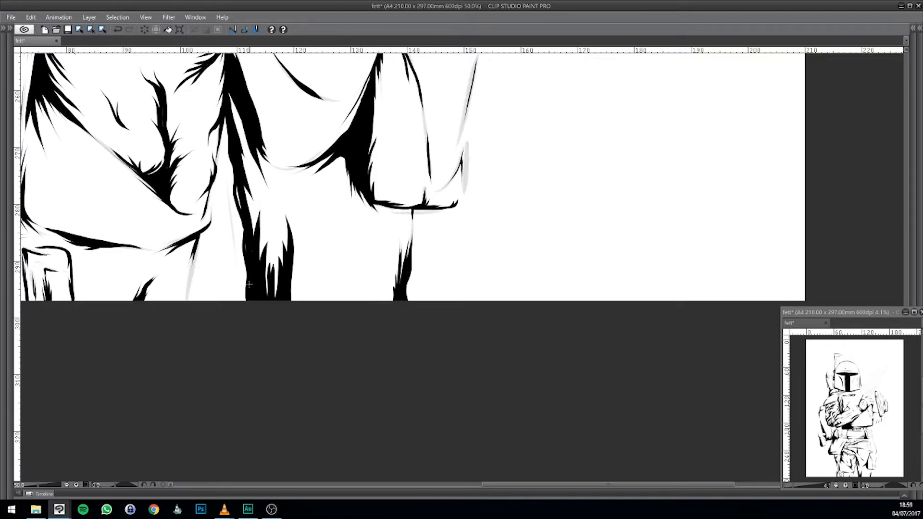
- Make the hidden Layer 4 with the green helmet colour visible and view the whole figure
scroll(283, 233, down, 1)
scroll(283, 234, down, 3)
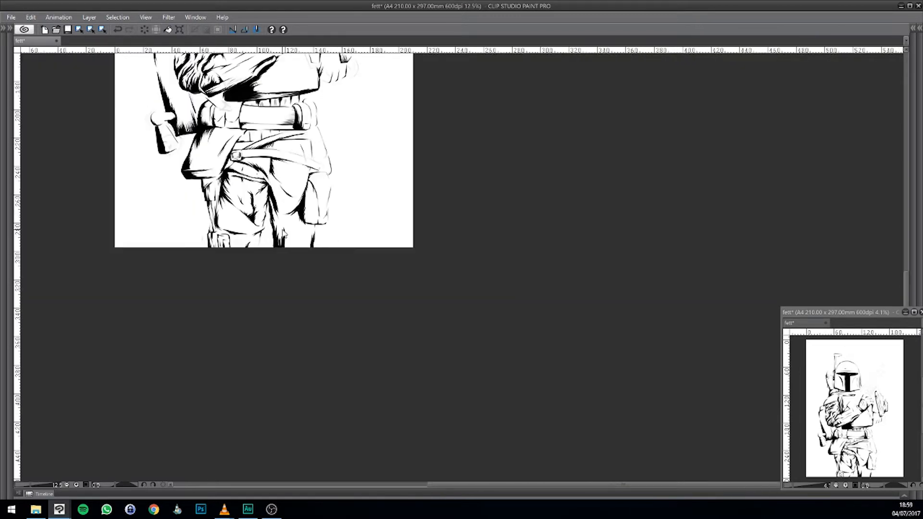
drag(432, 174, 427, 398)
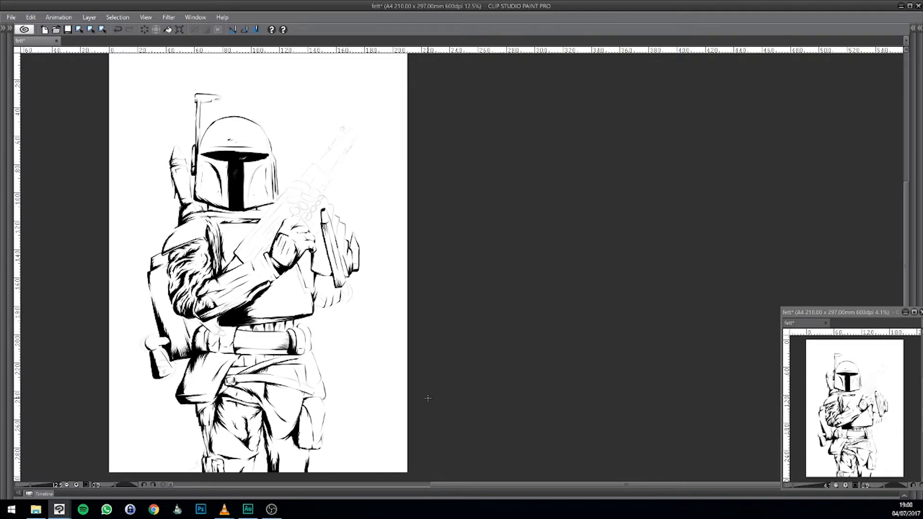
key(Tab)
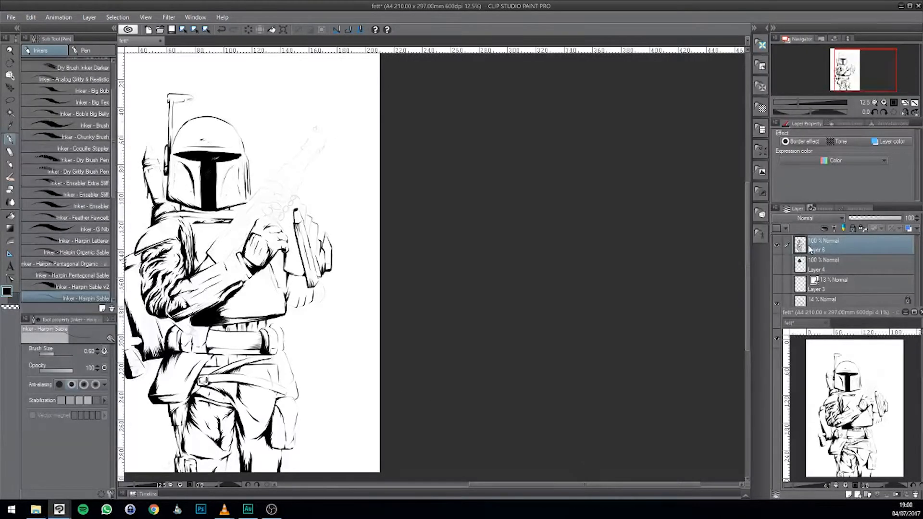
click(778, 263)
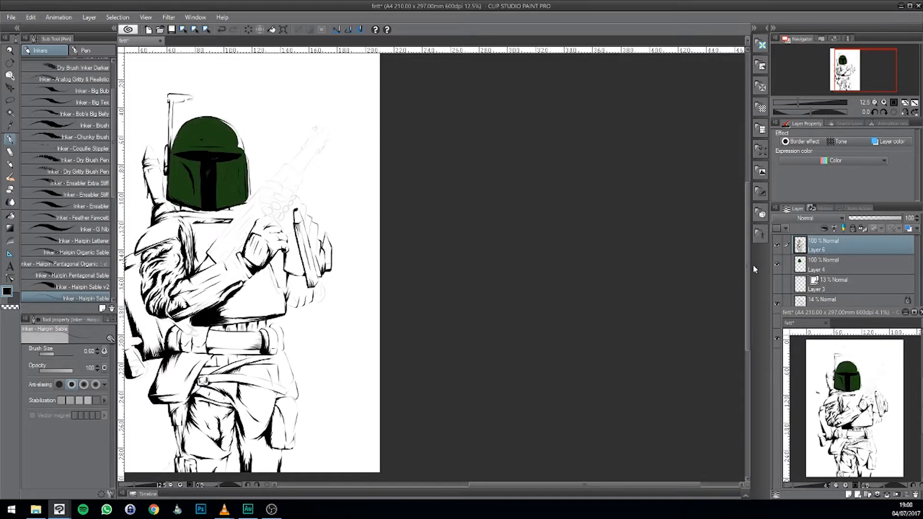
key(Tab)
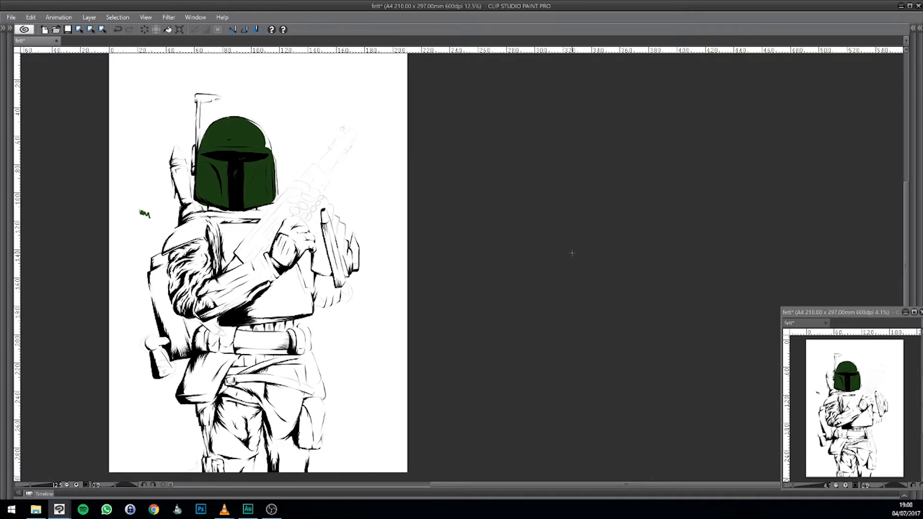
- Create a new layer folder above Layer 6
key(Tab)
drag(836, 312, 751, 276)
click(867, 494)
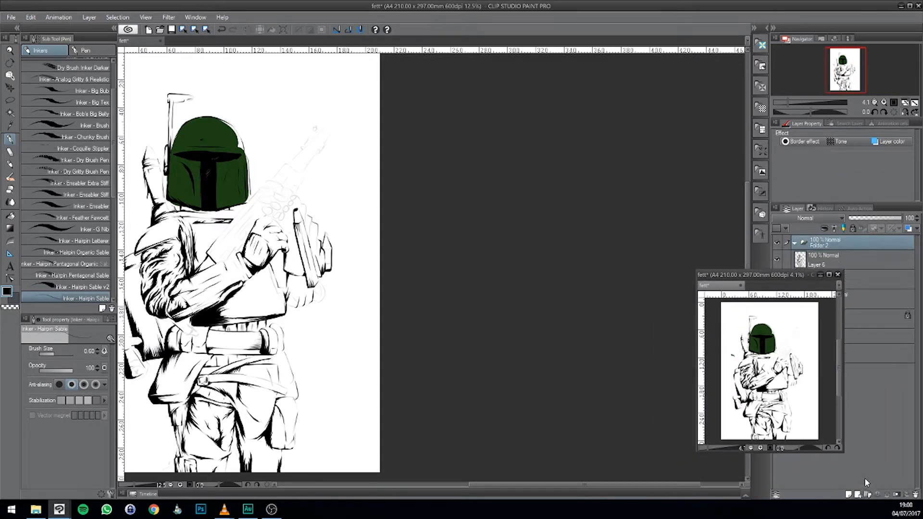
drag(783, 275, 833, 326)
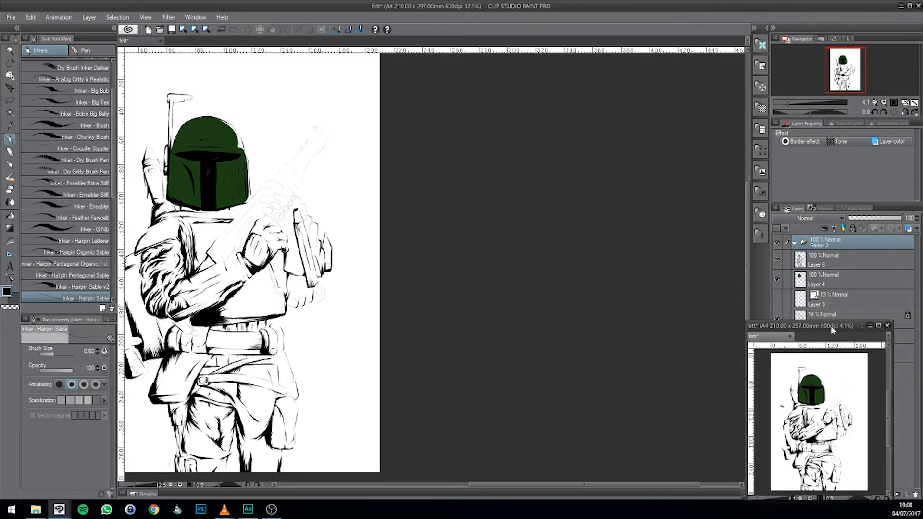
- Rename Layer 4 as Base Green and place it in the new folder beneath Layer 6
double_click(819, 283)
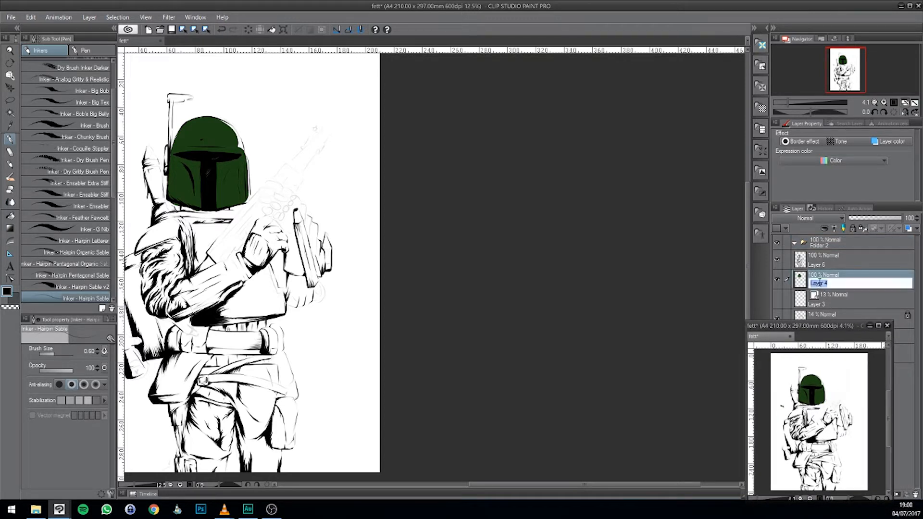
text(Base Green)
key(Return)
mouse_move(806, 283)
mouse_down()
mouse_move(824, 271)
mouse_move(819, 245)
mouse_move(820, 281)
mouse_up()
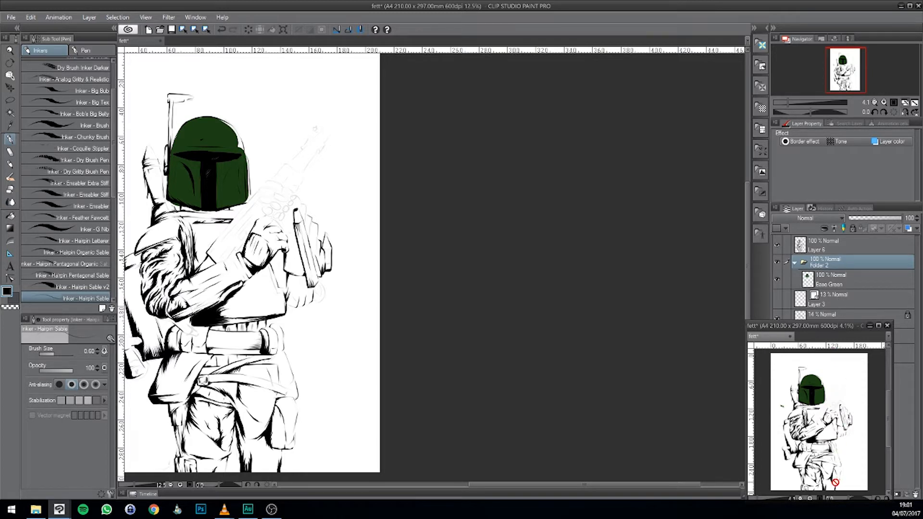
- Create three more layer folders between Layer 6 and the folder holding Base Green
drag(836, 327, 852, 310)
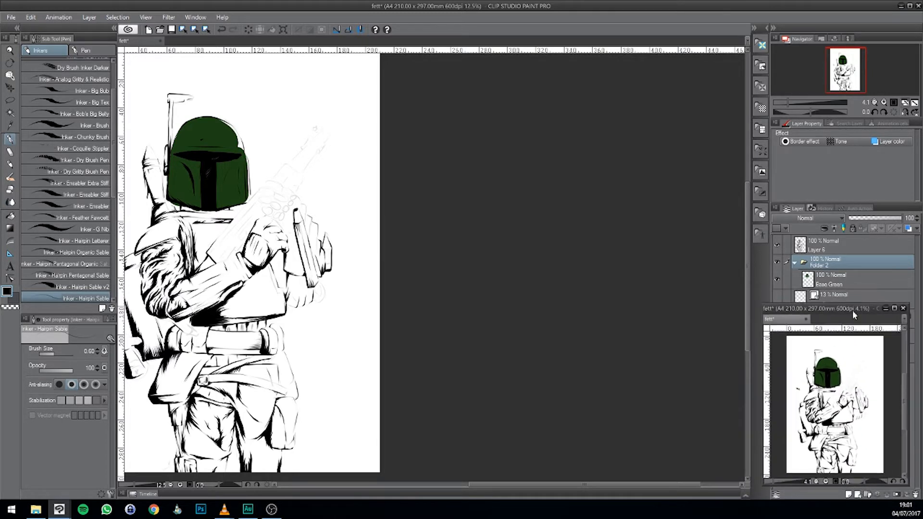
click(866, 496)
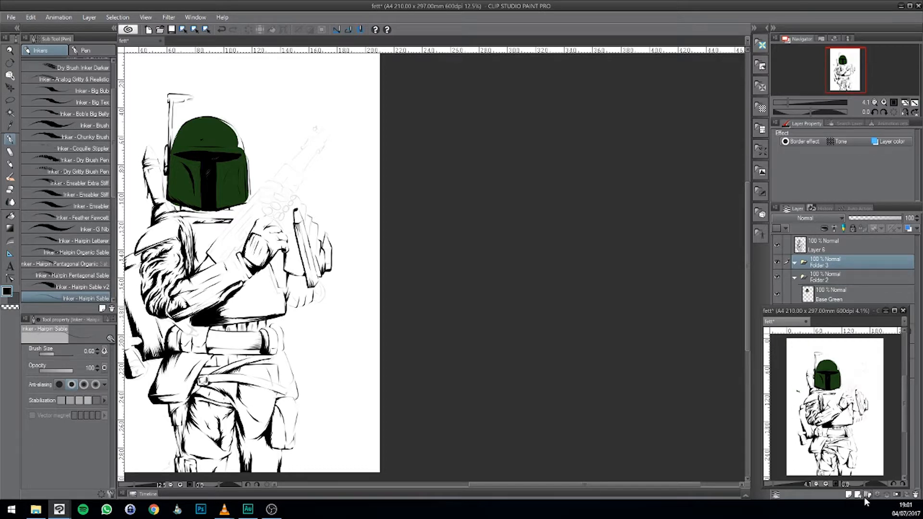
click(866, 495)
click(867, 496)
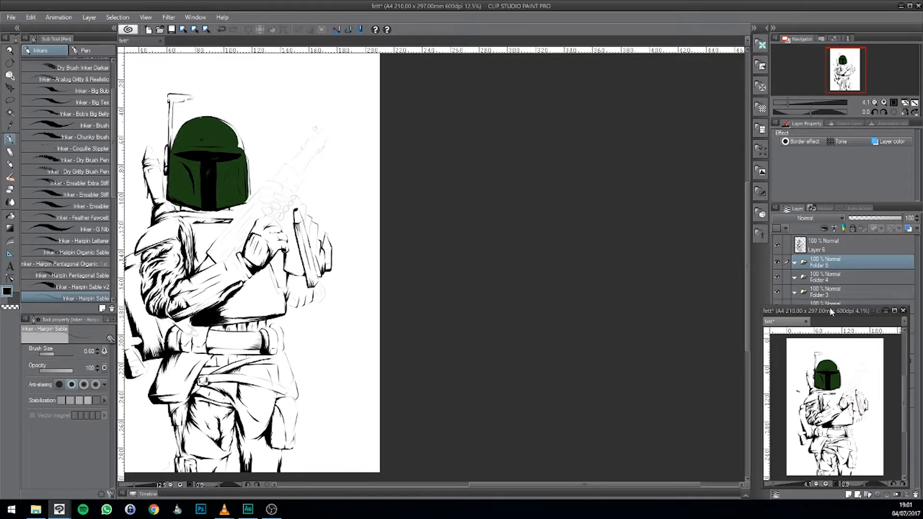
drag(829, 307, 821, 348)
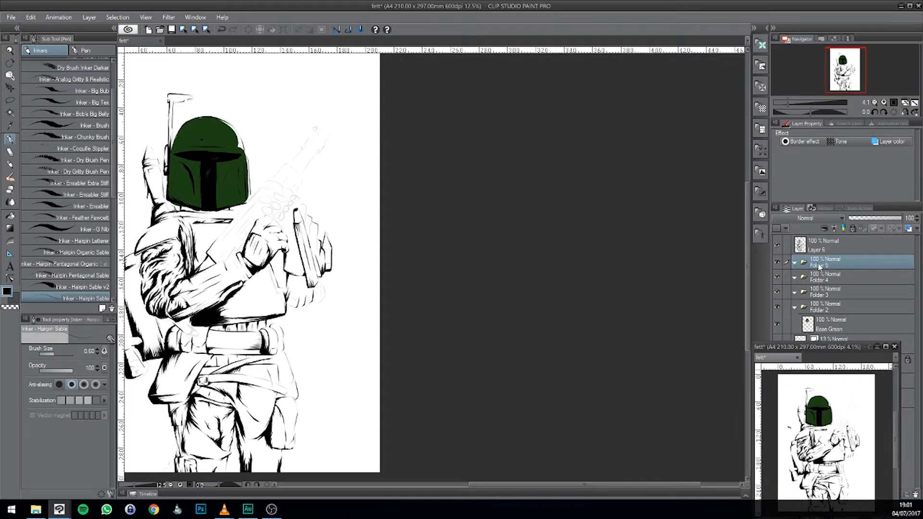
- Nest the other three folders inside the uppermost folder, with the one holding Base Green first
drag(824, 278, 833, 273)
drag(837, 307, 837, 279)
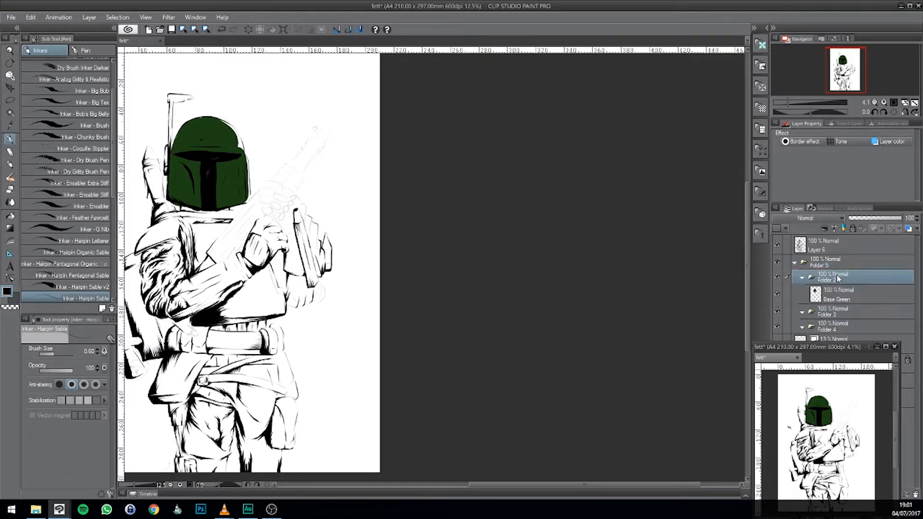
click(802, 278)
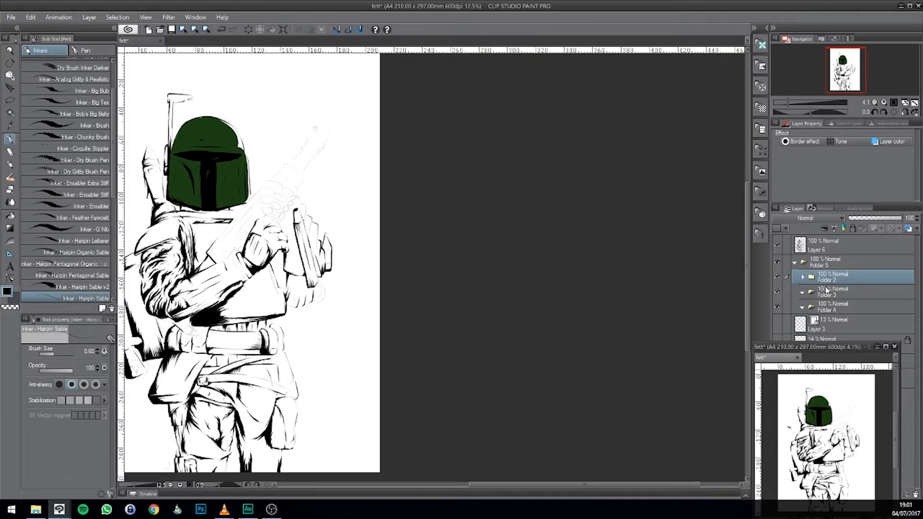
click(802, 278)
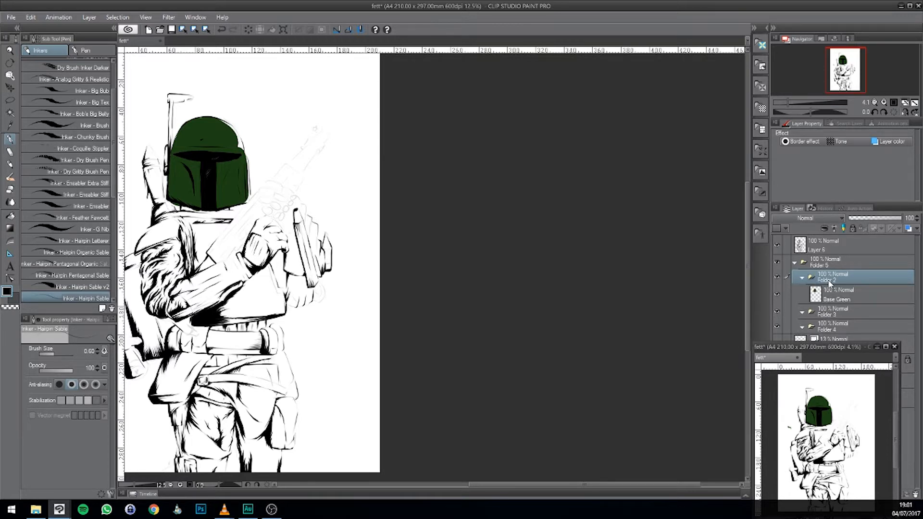
- Rename the three nested folders as Green, Grey and Yellow, with Green holding the Base Green layer
double_click(829, 280)
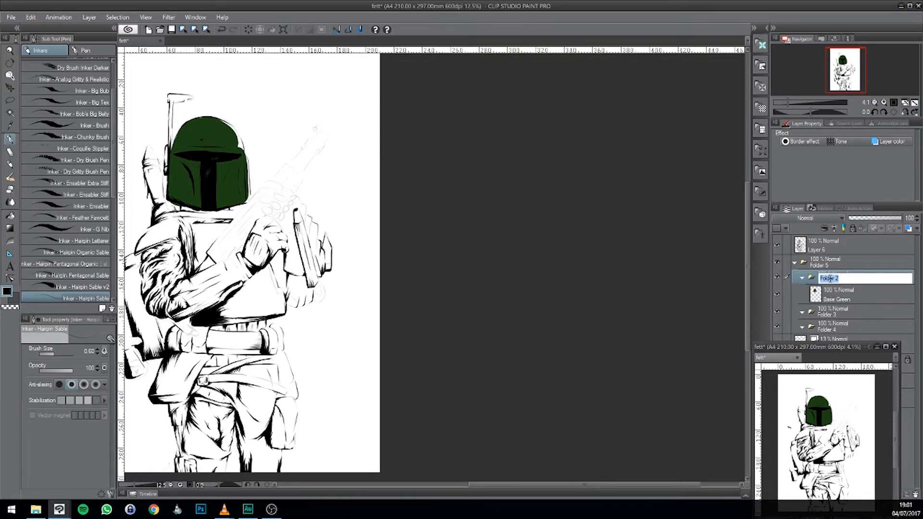
text(Green)
key(Return)
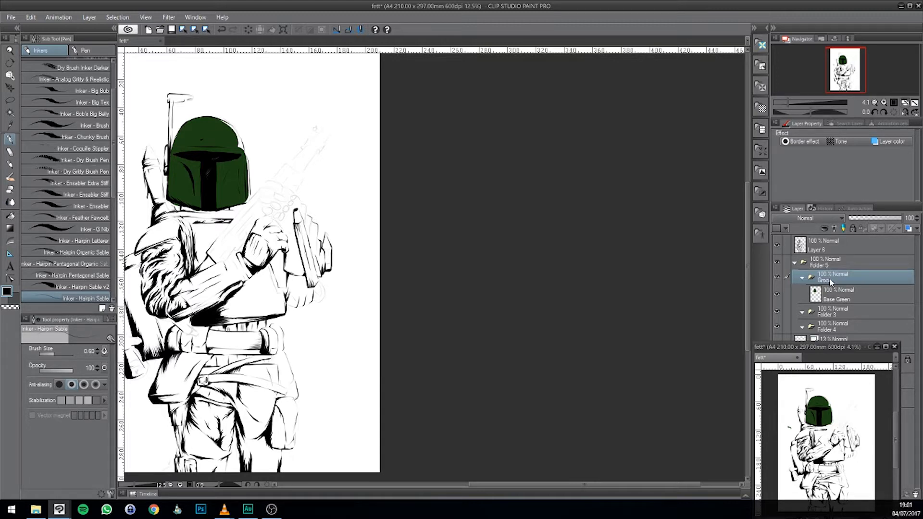
double_click(829, 313)
text(Grey)
key(Return)
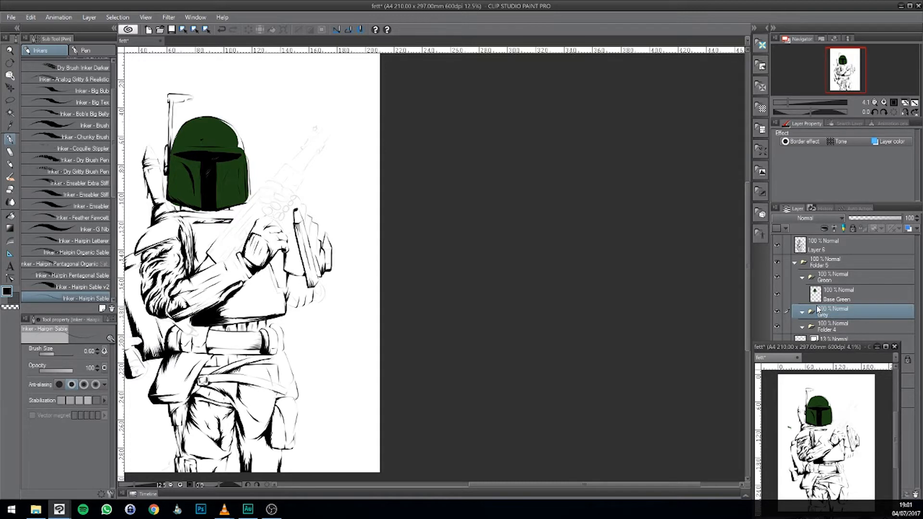
click(831, 329)
double_click(832, 329)
text(Yellow)
key(Return)
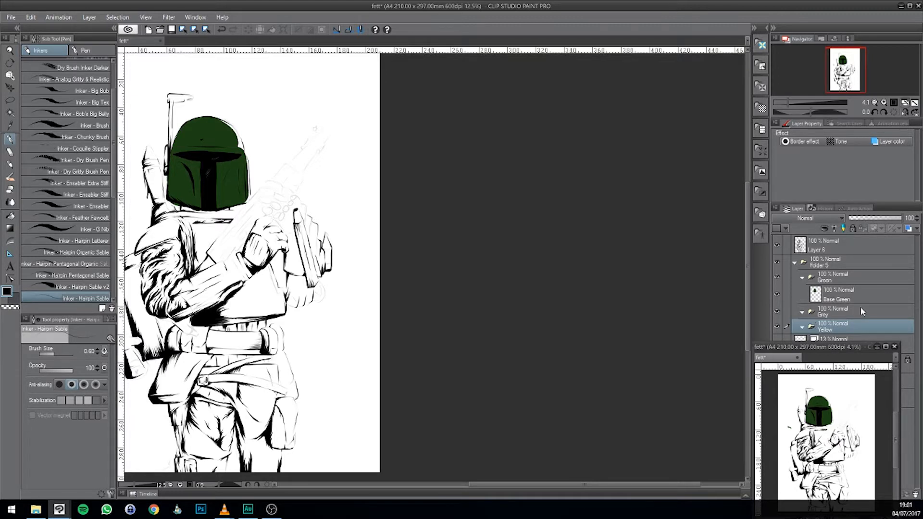
- Add a folder named Red above Yellow and collapse the Grey, Red and Yellow folders
drag(824, 348, 852, 362)
click(868, 494)
double_click(829, 329)
text(Red)
key(Return)
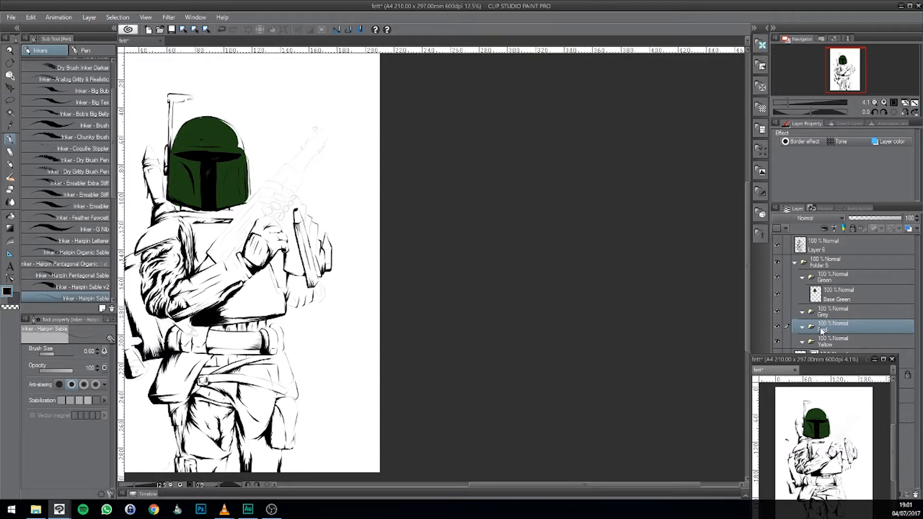
click(802, 312)
click(802, 327)
click(802, 341)
- Select the Base Green layer and set the drawing colour to green with Red 41, Green 122, Blue 52
click(846, 298)
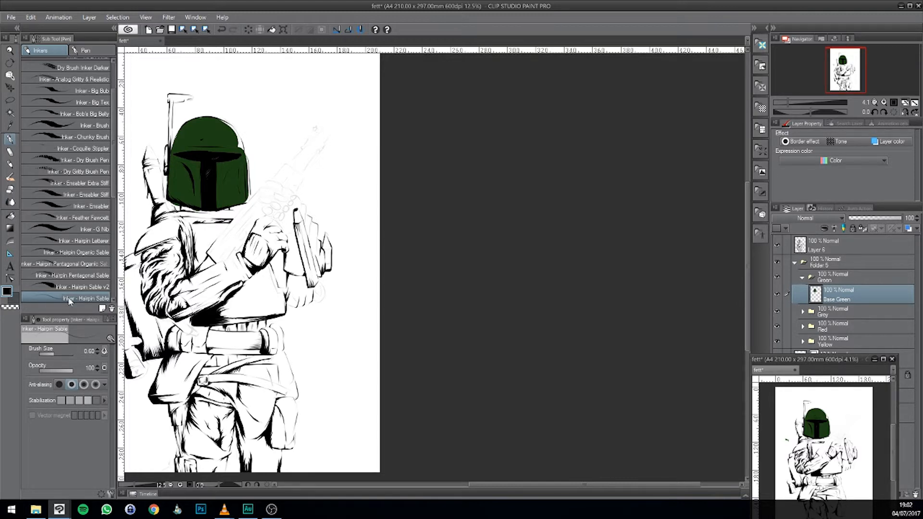
click(6, 291)
click(493, 234)
click(562, 253)
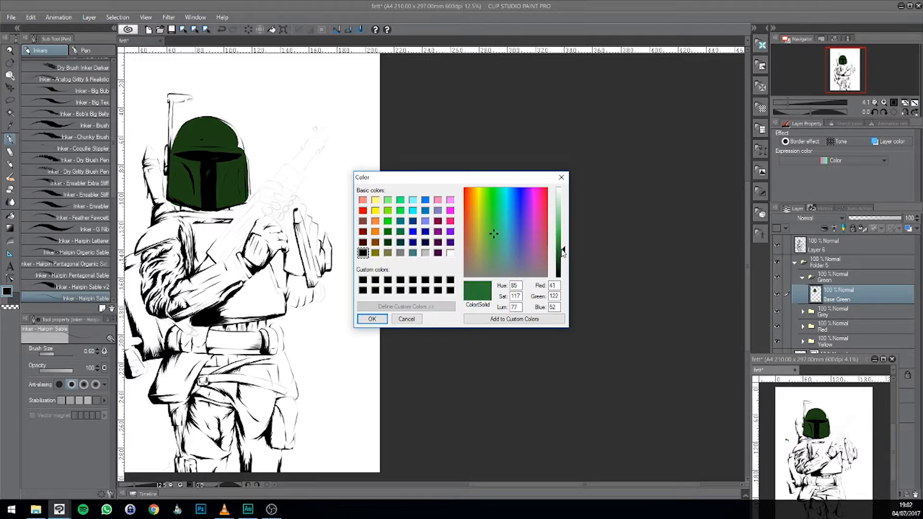
click(372, 319)
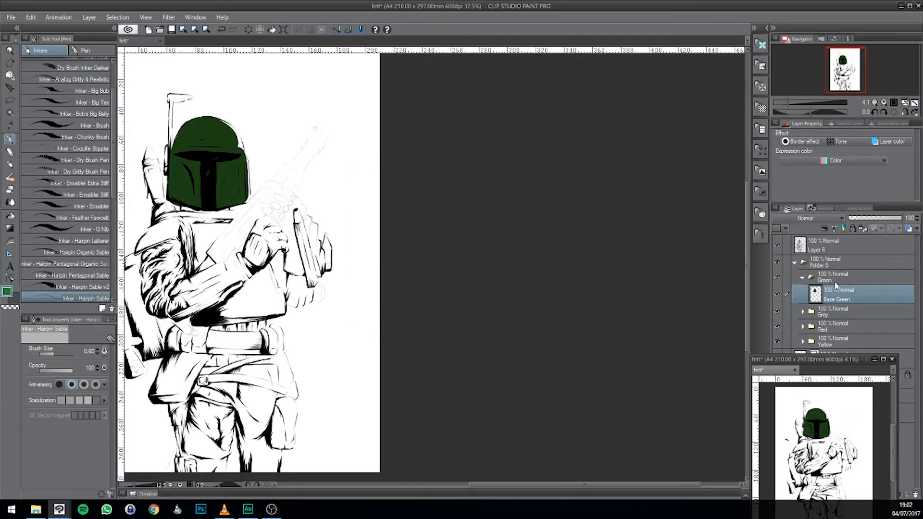
- Repaint the whole helmet in the lighter green on the Base Green layer with brush size 1.00
mouse_move(188, 169)
mouse_down()
mouse_move(185, 197)
mouse_move(185, 166)
mouse_up()
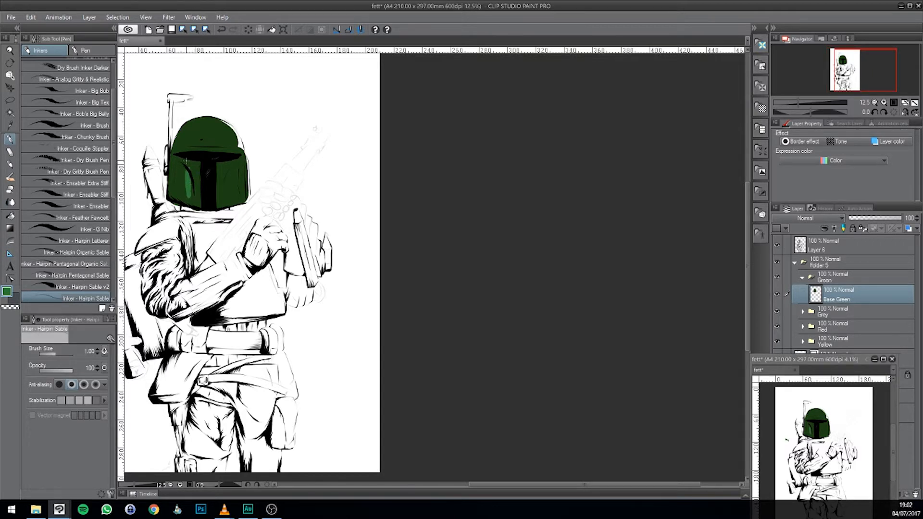
key(Tab)
drag(824, 359, 843, 318)
mouse_move(219, 153)
mouse_down()
mouse_move(204, 171)
mouse_move(206, 135)
mouse_up()
mouse_move(206, 190)
mouse_down()
mouse_move(223, 192)
mouse_move(223, 168)
mouse_move(224, 182)
mouse_up()
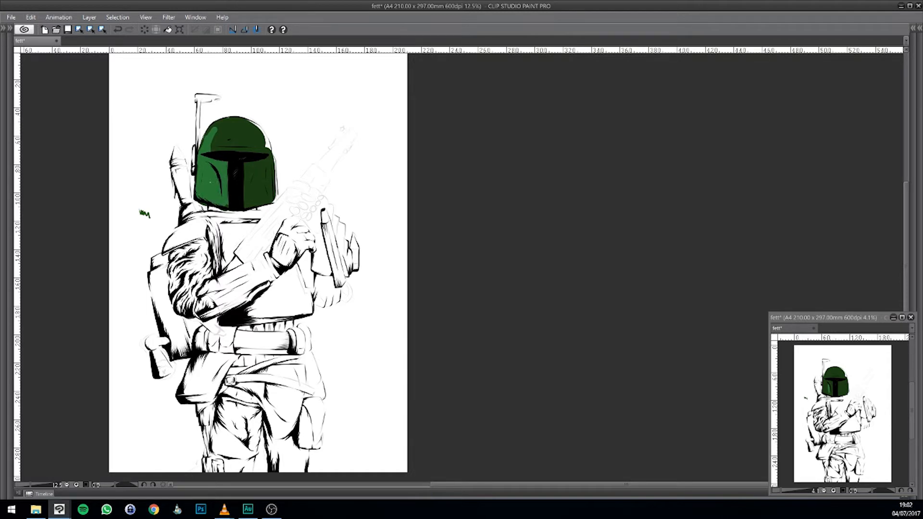
mouse_move(254, 196)
mouse_down()
mouse_move(250, 166)
mouse_move(244, 194)
mouse_up()
mouse_move(260, 137)
mouse_down()
mouse_move(218, 127)
mouse_move(200, 157)
mouse_move(221, 149)
mouse_move(231, 115)
mouse_move(251, 120)
mouse_move(269, 145)
mouse_move(267, 199)
mouse_up()
mouse_move(265, 162)
mouse_down()
mouse_move(265, 183)
mouse_move(258, 175)
mouse_move(251, 202)
mouse_move(264, 196)
mouse_move(265, 150)
mouse_move(225, 135)
mouse_move(223, 151)
mouse_move(216, 134)
mouse_move(240, 137)
mouse_move(243, 127)
mouse_move(234, 148)
mouse_move(253, 145)
mouse_up()
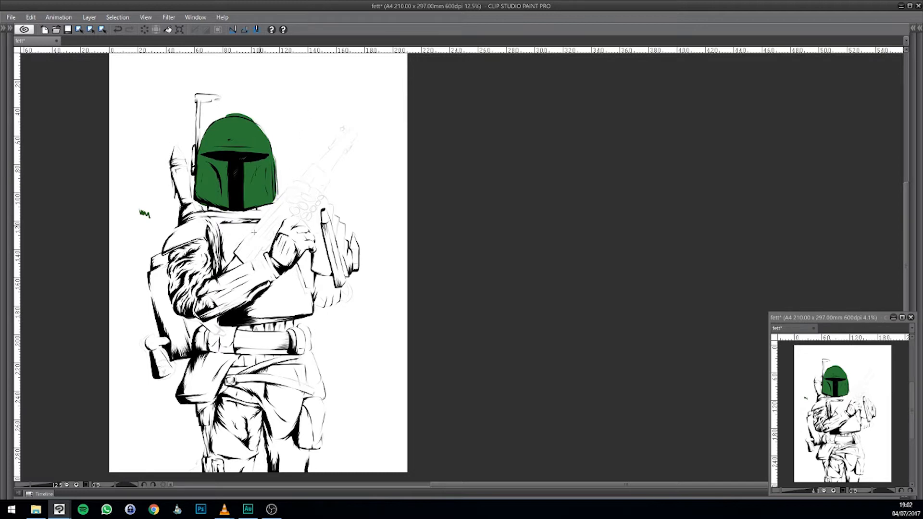
- Paint the long collar band beneath the helmet green, up to the edge of the rifle sketch
scroll(221, 226, up, 3)
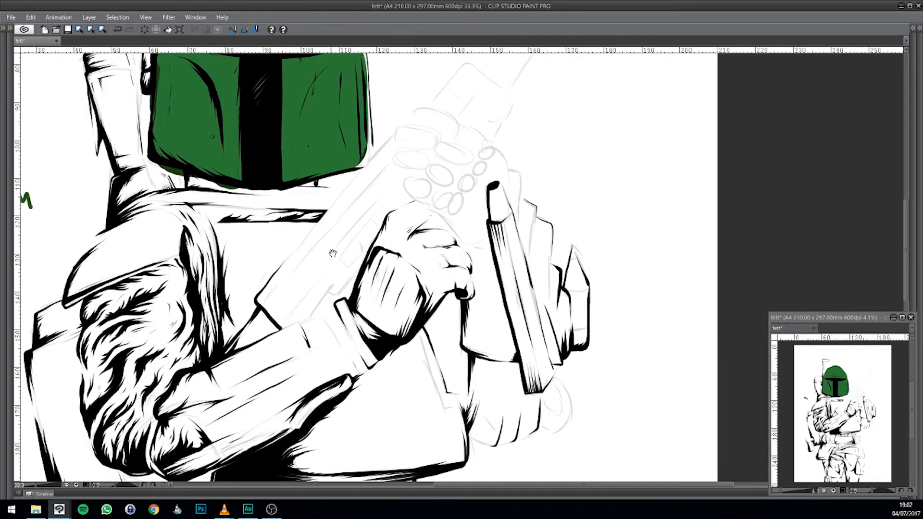
scroll(260, 237, up, 1)
mouse_move(268, 234)
mouse_down()
mouse_move(317, 236)
mouse_move(213, 235)
mouse_move(409, 238)
mouse_move(262, 229)
mouse_move(276, 228)
mouse_up()
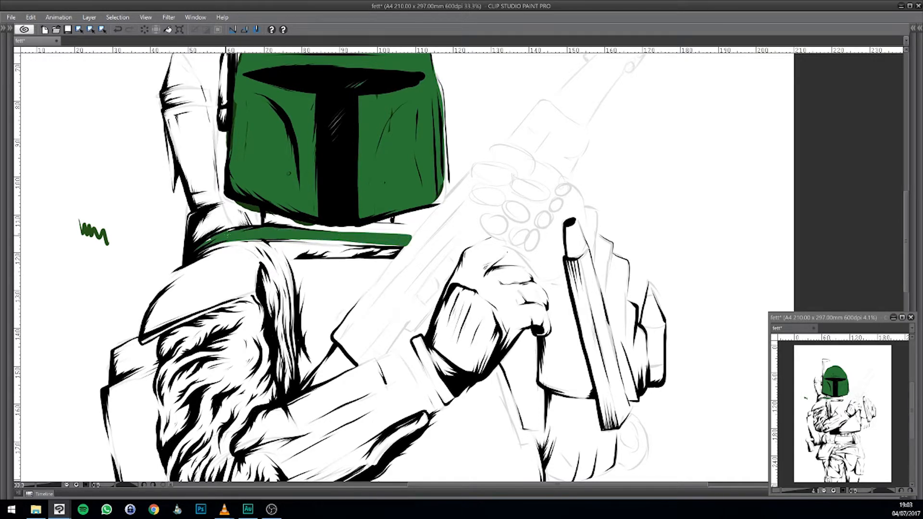
key(Tab)
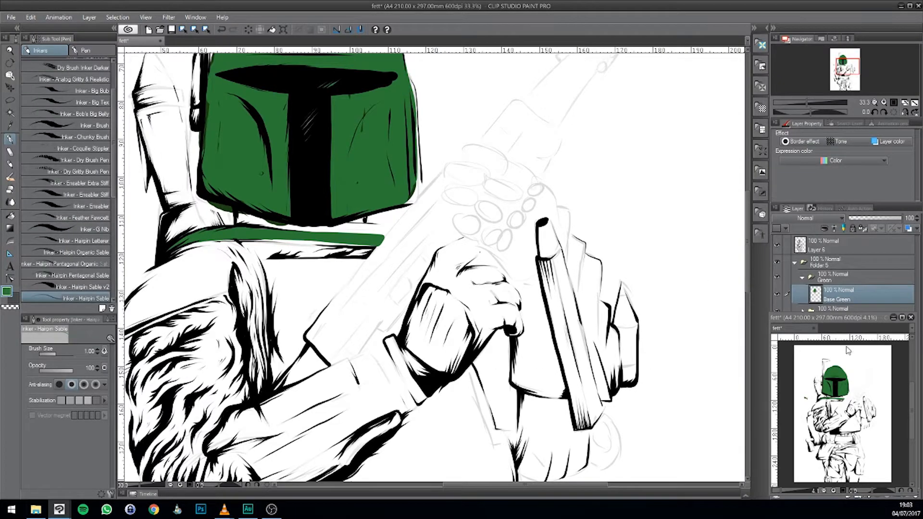
mouse_move(829, 319)
mouse_down()
mouse_move(714, 366)
mouse_move(790, 405)
mouse_move(823, 378)
mouse_move(826, 309)
mouse_move(834, 330)
mouse_up()
click(376, 240)
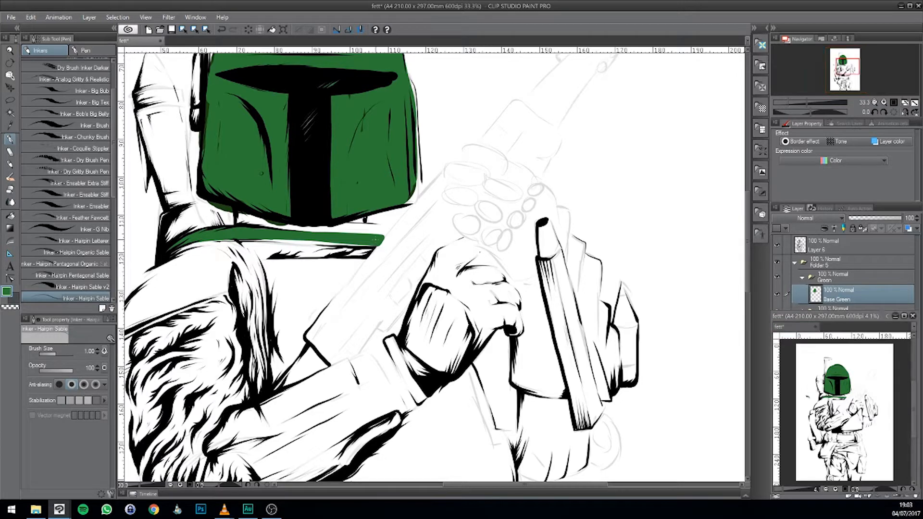
- Outline the chest panel below the collar in green, along the fringe, the arm and the rifle sketch
mouse_move(265, 240)
mouse_down()
mouse_move(341, 245)
mouse_move(298, 245)
mouse_move(325, 242)
mouse_up()
drag(377, 303, 385, 268)
mouse_move(288, 229)
mouse_down()
mouse_move(295, 278)
mouse_move(304, 237)
mouse_move(294, 230)
mouse_move(384, 230)
mouse_move(335, 281)
mouse_up()
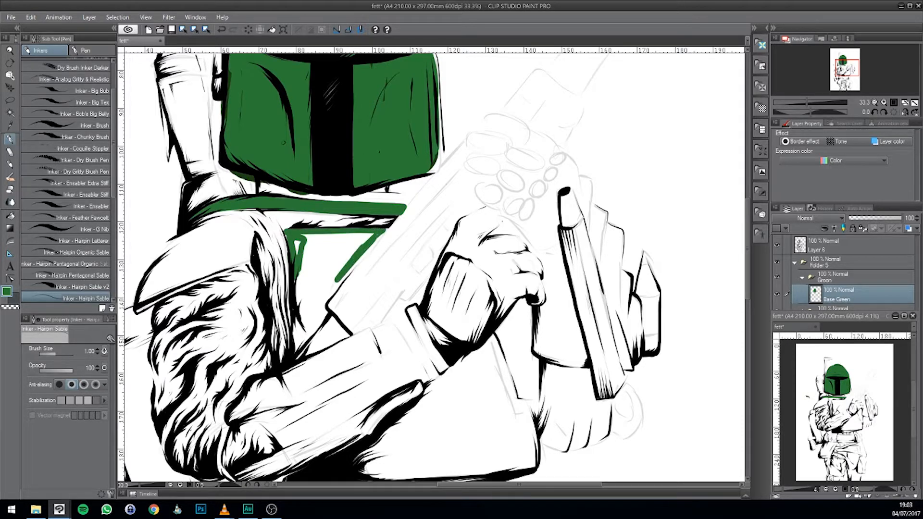
mouse_move(375, 232)
mouse_down()
mouse_move(309, 248)
mouse_move(298, 241)
mouse_move(294, 321)
mouse_move(328, 312)
mouse_up()
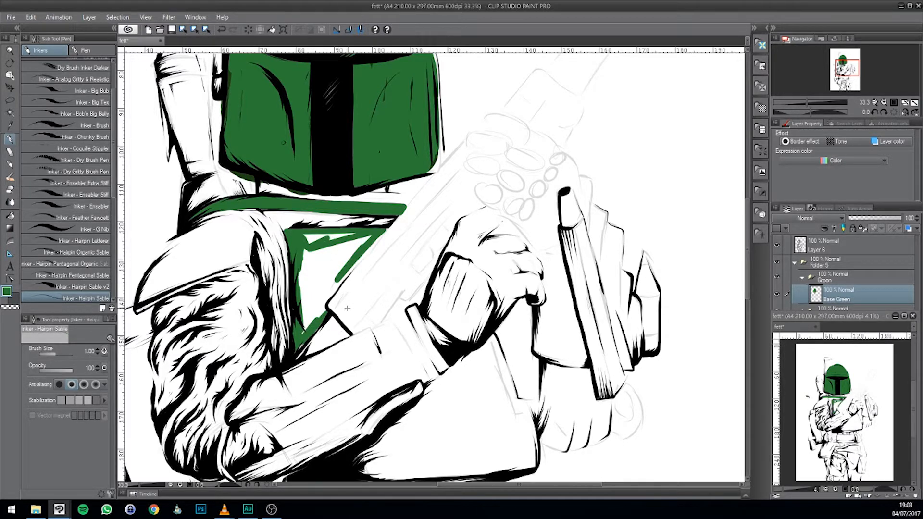
mouse_move(331, 315)
mouse_down()
mouse_move(339, 329)
mouse_move(288, 363)
mouse_move(301, 346)
mouse_move(303, 272)
mouse_up()
mouse_move(302, 282)
mouse_down()
mouse_move(321, 250)
mouse_move(302, 296)
mouse_up()
- Raise the brush size to 5.00, hide the palettes and scribble a green test stroke on the blank paper beside the figure
key(bracketright)
key(bracketright)
key(bracketright)
key(bracketright)
key(bracketright)
key(bracketright)
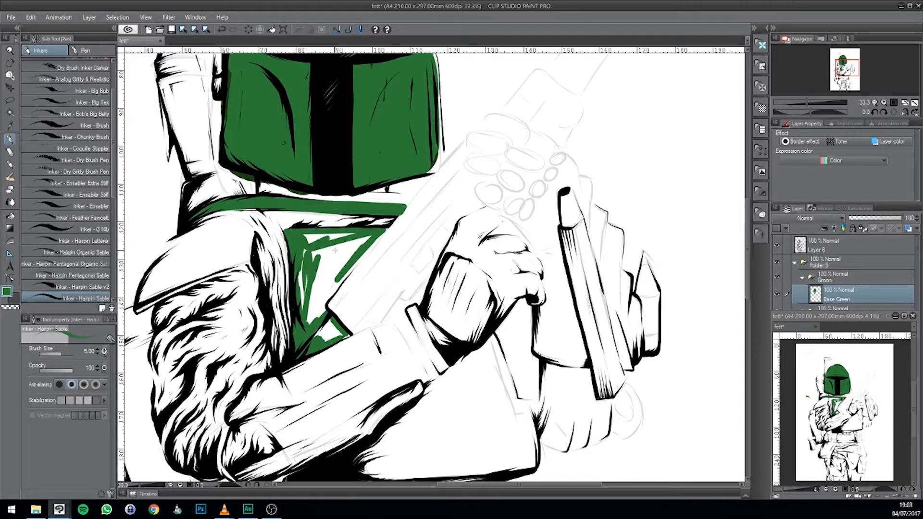
key(Tab)
drag(102, 189, 130, 212)
- Fill the rest of the chest panel between the fringe and the rifle sketch with solid green
mouse_move(361, 237)
mouse_down()
mouse_move(344, 275)
mouse_move(327, 281)
mouse_move(340, 224)
mouse_up()
mouse_move(354, 262)
mouse_down()
mouse_move(330, 302)
mouse_move(343, 340)
mouse_move(358, 336)
mouse_up()
drag(352, 298, 344, 315)
mouse_move(381, 244)
mouse_down()
mouse_move(353, 302)
mouse_move(366, 251)
mouse_up()
drag(358, 301, 347, 308)
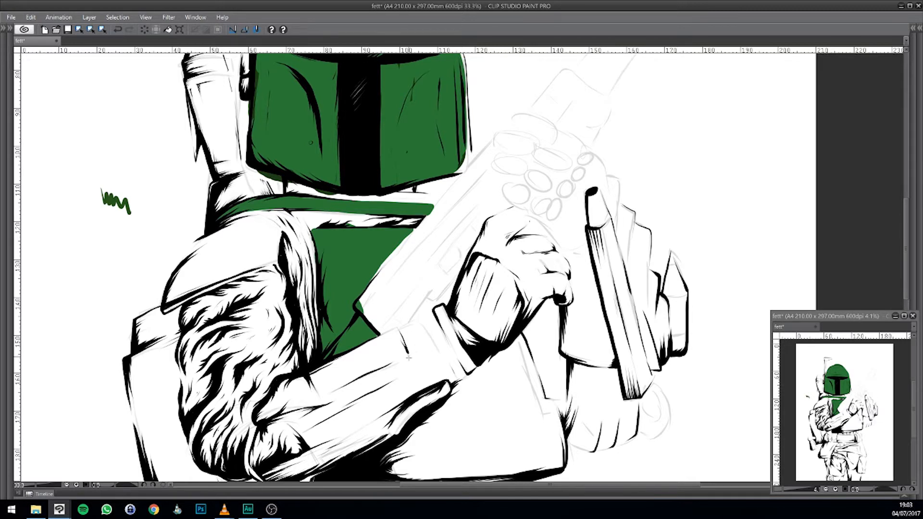
- Paint the folded forearm green from the elbow up to the edge of the wrist cuff
mouse_move(439, 368)
mouse_down()
mouse_move(445, 297)
mouse_move(413, 296)
mouse_move(360, 321)
mouse_move(281, 330)
mouse_move(261, 387)
mouse_move(300, 363)
mouse_move(306, 324)
mouse_move(387, 281)
mouse_move(406, 260)
mouse_move(381, 294)
mouse_up()
mouse_move(444, 308)
mouse_down()
mouse_move(406, 321)
mouse_move(380, 365)
mouse_up()
mouse_move(422, 340)
mouse_down()
mouse_move(385, 366)
mouse_move(288, 402)
mouse_move(273, 399)
mouse_move(346, 370)
mouse_move(332, 360)
mouse_move(358, 338)
mouse_move(286, 354)
mouse_move(343, 313)
mouse_move(398, 300)
mouse_move(454, 310)
mouse_move(401, 286)
mouse_move(422, 282)
mouse_up()
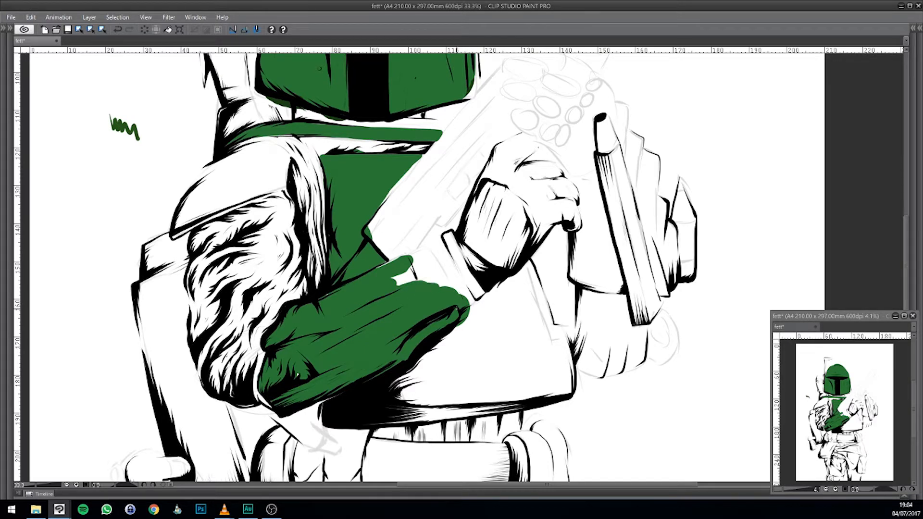
- Paint the stepped gauntlet section behind the long pointed tube on the other arm green
mouse_move(422, 284)
mouse_down()
mouse_move(390, 288)
mouse_move(378, 279)
mouse_move(416, 267)
mouse_up()
mouse_move(474, 332)
mouse_down()
mouse_move(420, 264)
mouse_move(398, 304)
mouse_up()
mouse_move(414, 346)
mouse_down()
mouse_move(358, 357)
mouse_move(360, 344)
mouse_move(331, 374)
mouse_up()
drag(388, 305, 356, 386)
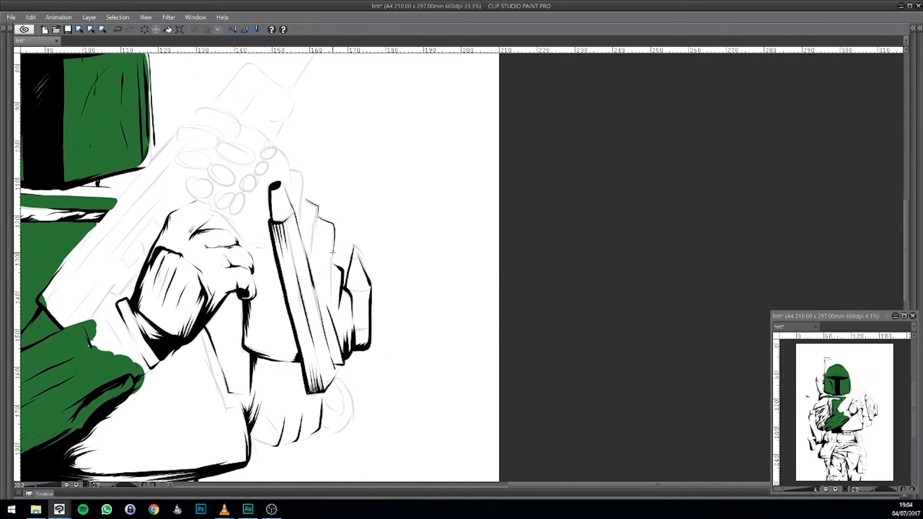
mouse_move(308, 206)
mouse_down()
mouse_move(339, 363)
mouse_move(316, 288)
mouse_move(319, 238)
mouse_move(323, 269)
mouse_up()
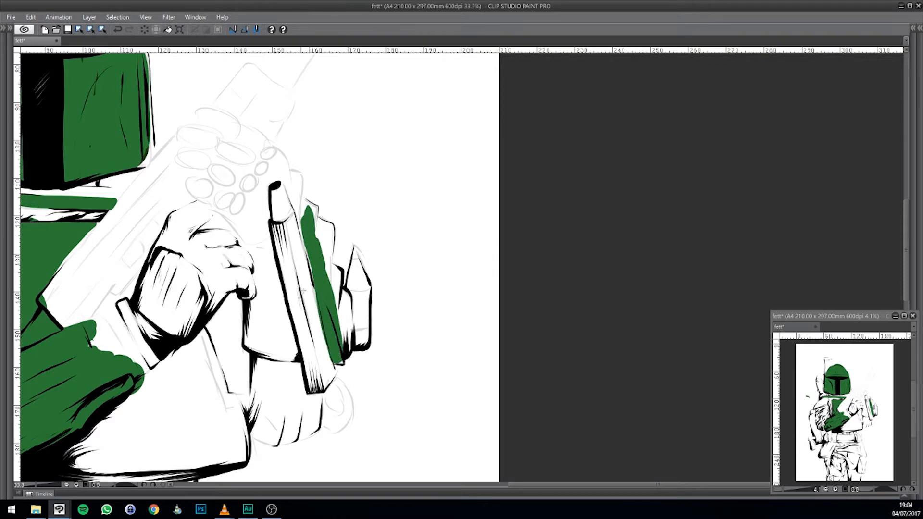
mouse_move(320, 220)
mouse_down()
mouse_move(329, 226)
mouse_move(330, 269)
mouse_move(321, 240)
mouse_up()
key(ctrl+z)
mouse_move(328, 273)
mouse_down()
mouse_move(336, 289)
mouse_move(339, 270)
mouse_move(339, 321)
mouse_move(343, 295)
mouse_move(342, 363)
mouse_move(352, 316)
mouse_up()
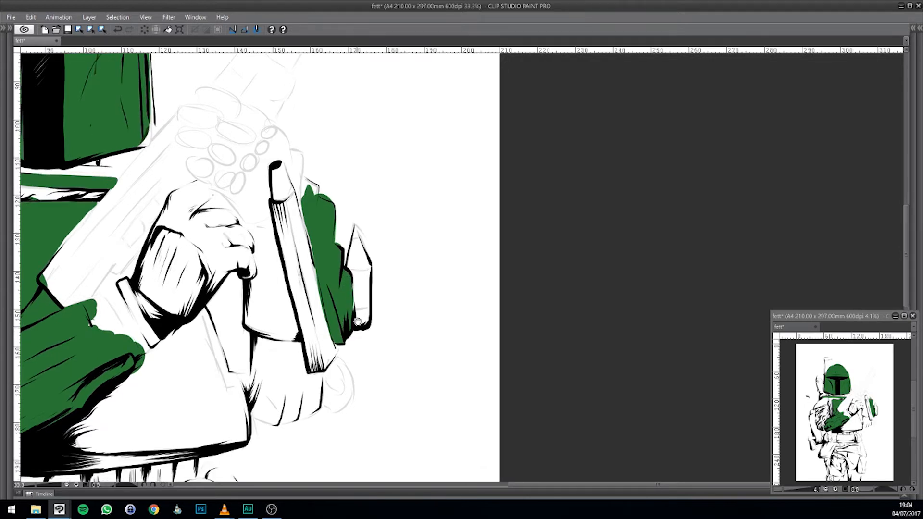
- Fill the hanging cloth flap beneath the diagonal belt strap with green down to its rounded hem
drag(366, 355, 385, 288)
drag(384, 332, 391, 259)
drag(381, 313, 395, 255)
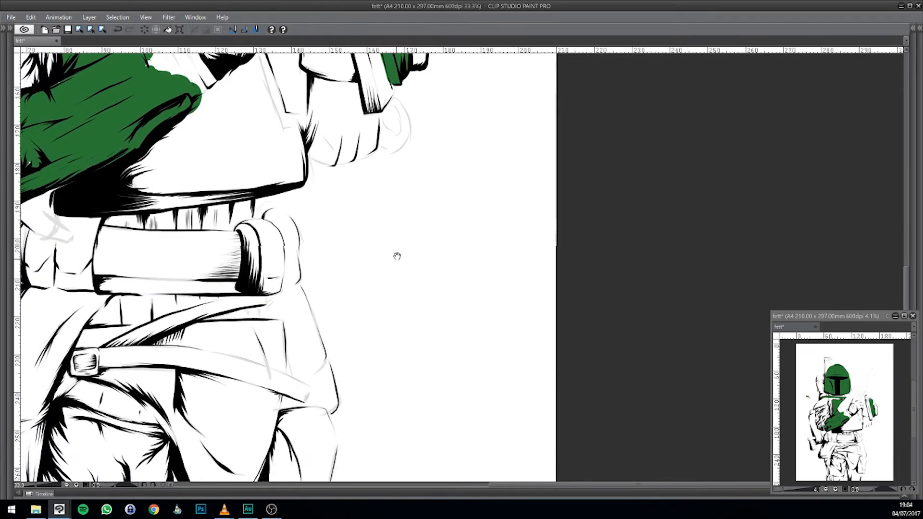
drag(395, 317, 489, 229)
drag(469, 264, 429, 274)
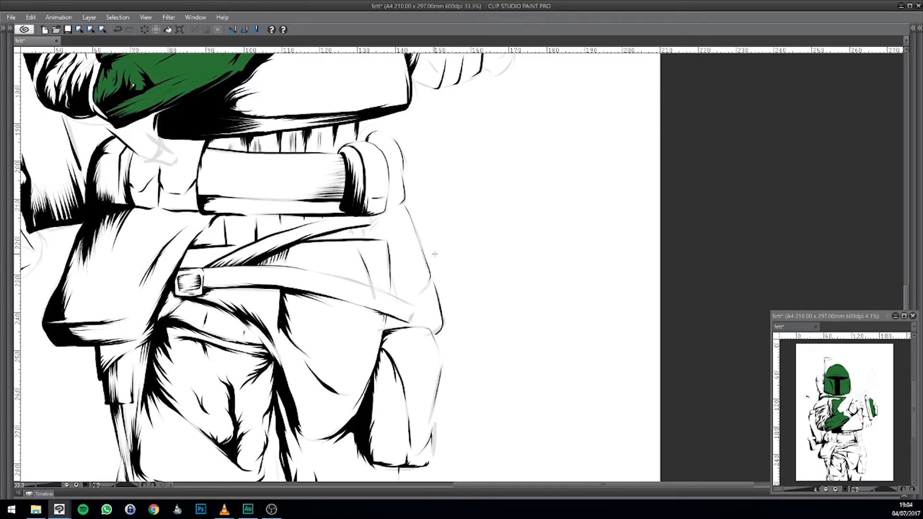
drag(433, 251, 271, 223)
mouse_move(253, 319)
mouse_down()
mouse_move(251, 349)
mouse_move(241, 288)
mouse_move(240, 338)
mouse_move(259, 425)
mouse_move(279, 426)
mouse_move(317, 386)
mouse_up()
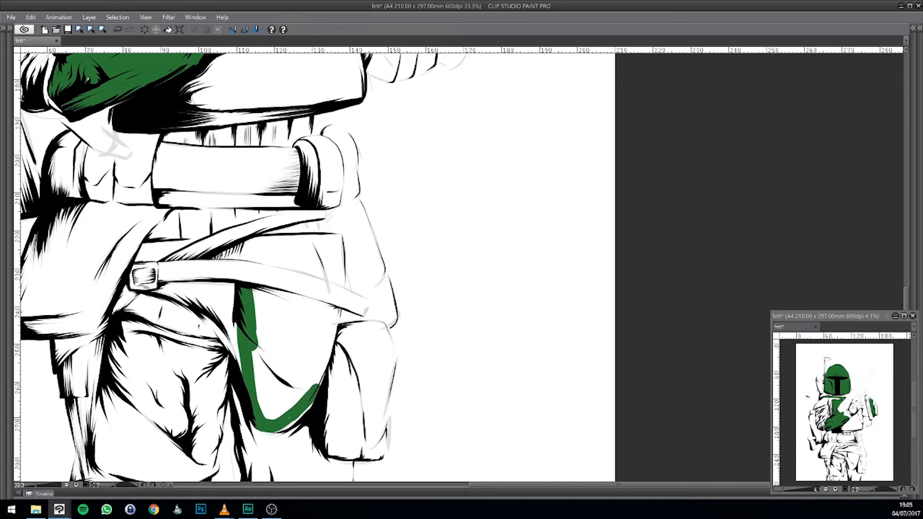
mouse_move(275, 426)
mouse_down()
mouse_move(303, 411)
mouse_move(337, 315)
mouse_move(253, 289)
mouse_move(262, 408)
mouse_move(270, 385)
mouse_move(260, 303)
mouse_move(325, 320)
mouse_move(305, 294)
mouse_move(332, 360)
mouse_move(301, 379)
mouse_move(269, 313)
mouse_move(286, 365)
mouse_move(277, 399)
mouse_move(283, 416)
mouse_move(315, 331)
mouse_up()
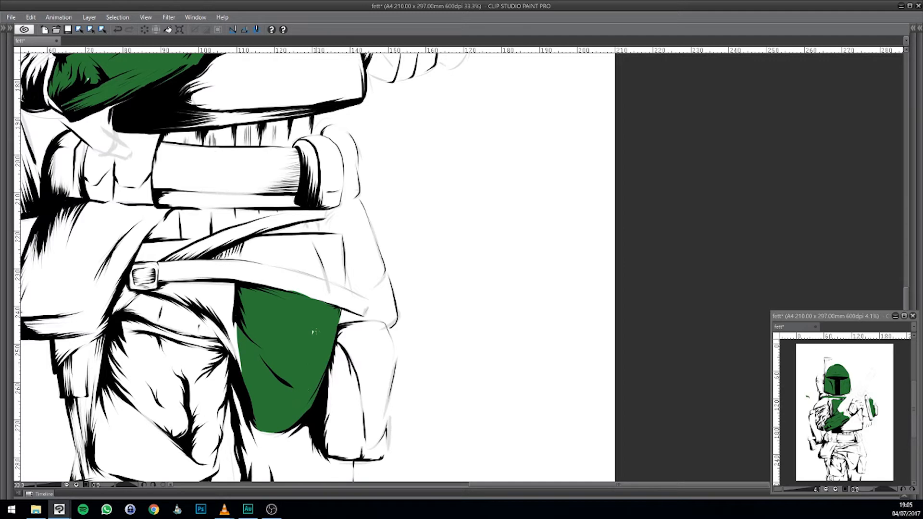
- Extend the green of the hanging cloth along the underside of the strap to the belt buckle
scroll(294, 350, down, 1)
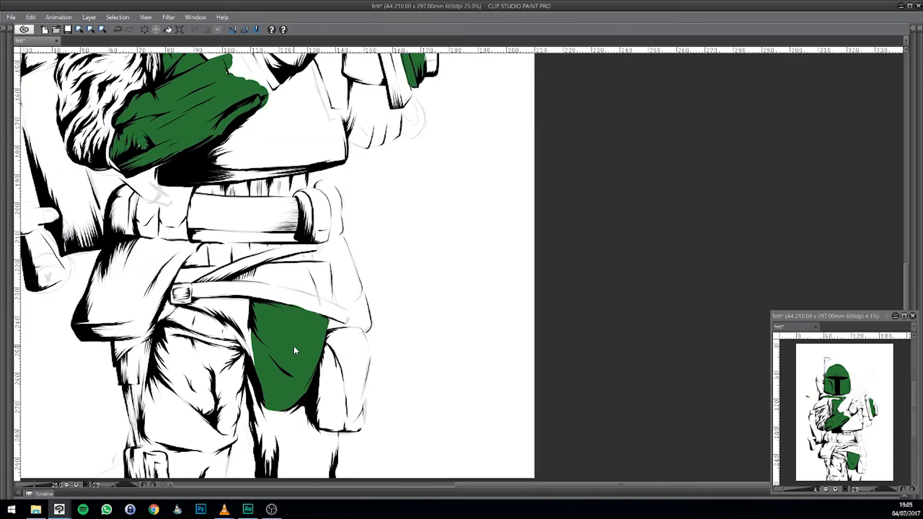
scroll(151, 150, down, 5)
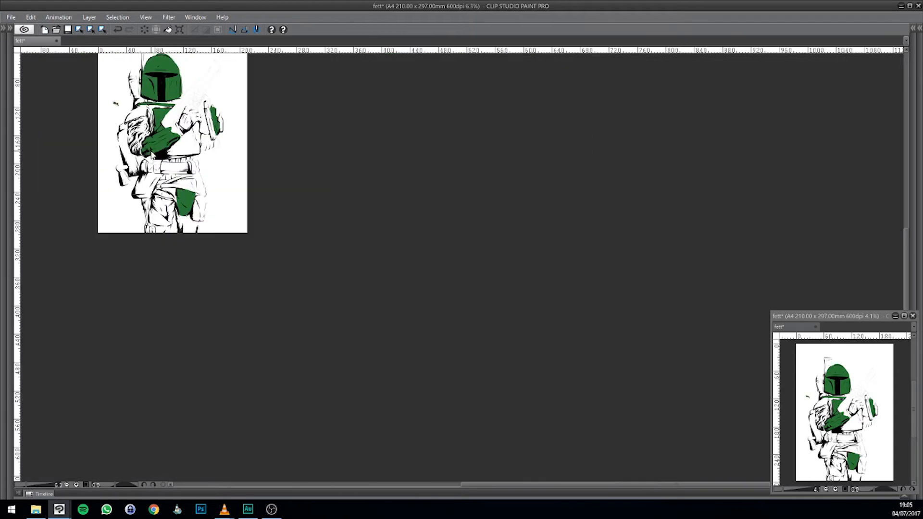
drag(265, 268, 302, 325)
scroll(280, 346, up, 5)
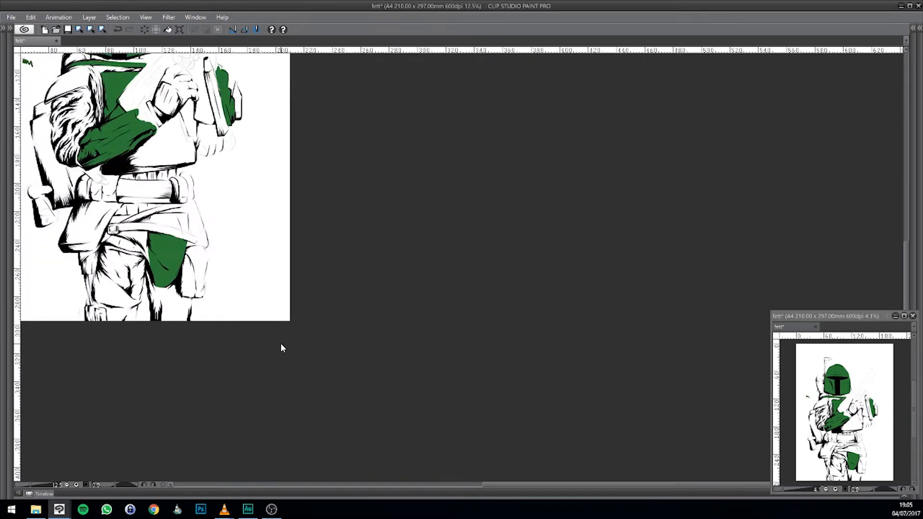
drag(214, 218, 465, 402)
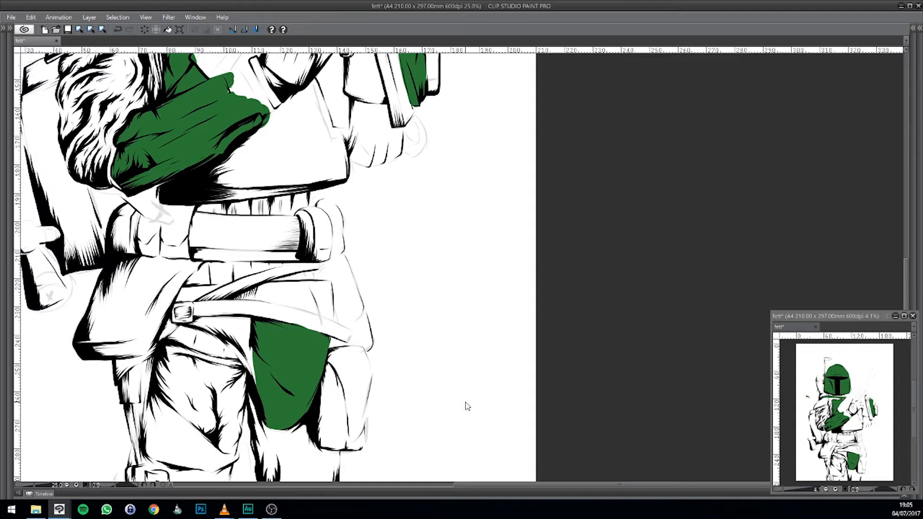
scroll(466, 406, up, 1)
drag(465, 402, 465, 344)
drag(299, 210, 434, 262)
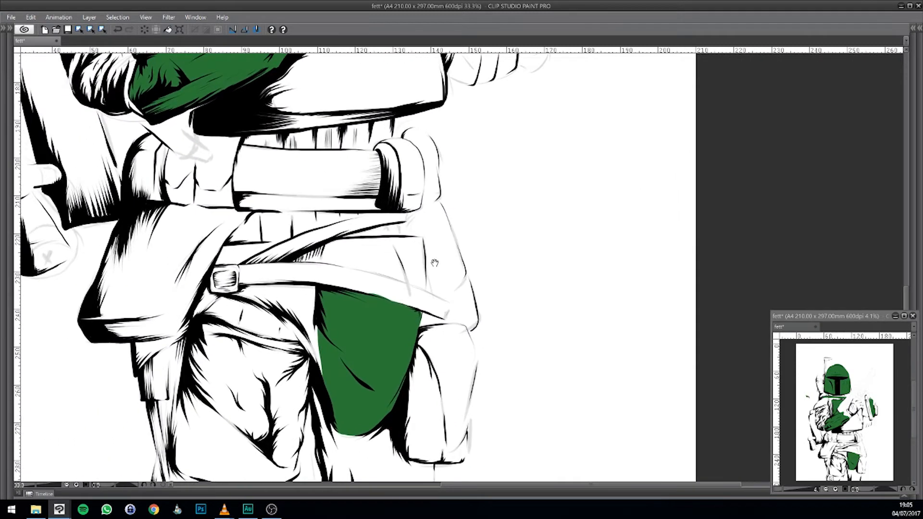
drag(336, 347, 405, 316)
mouse_move(304, 263)
mouse_down()
mouse_move(375, 296)
mouse_move(384, 341)
mouse_up()
mouse_move(379, 302)
mouse_down()
mouse_move(350, 284)
mouse_move(367, 315)
mouse_move(378, 265)
mouse_move(307, 260)
mouse_move(365, 278)
mouse_up()
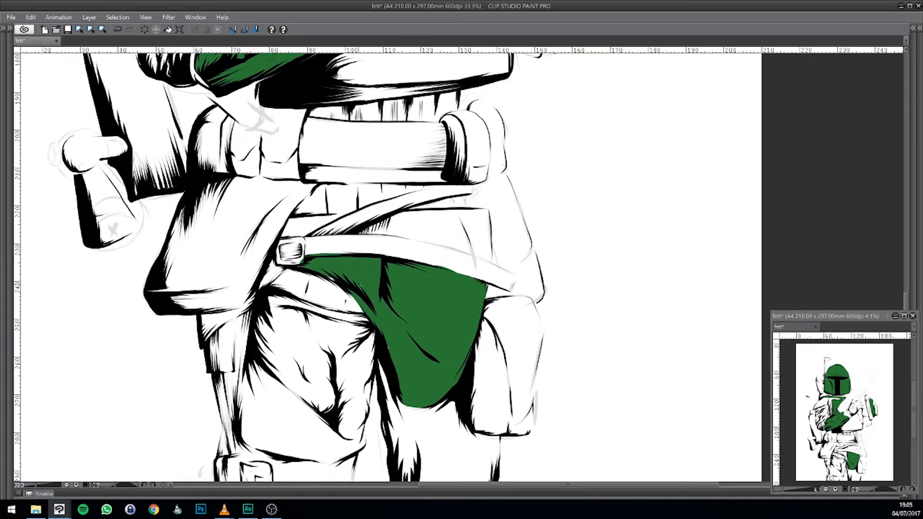
- Paint the part of the cloth just above the diagonal strap green, out to its far vertical edge
drag(515, 229, 575, 285)
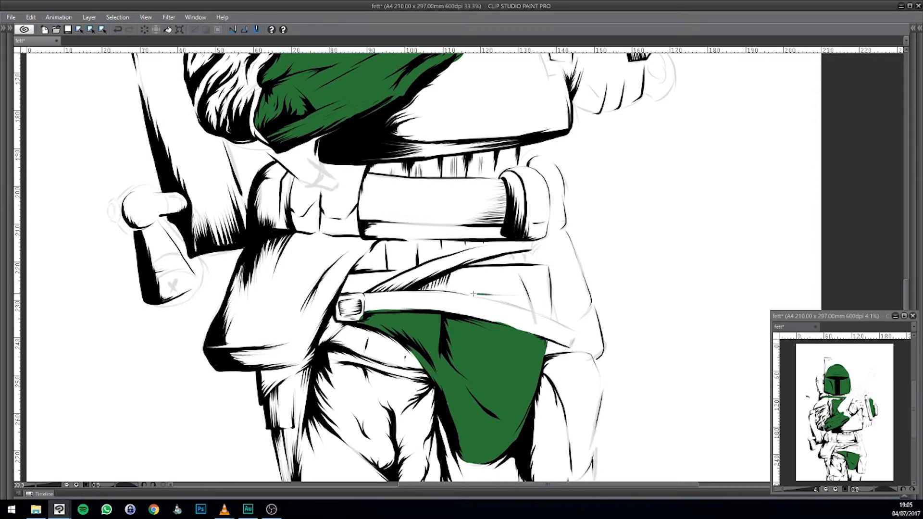
mouse_move(465, 292)
mouse_down()
mouse_move(542, 295)
mouse_move(548, 319)
mouse_move(470, 292)
mouse_move(541, 310)
mouse_move(523, 304)
mouse_up()
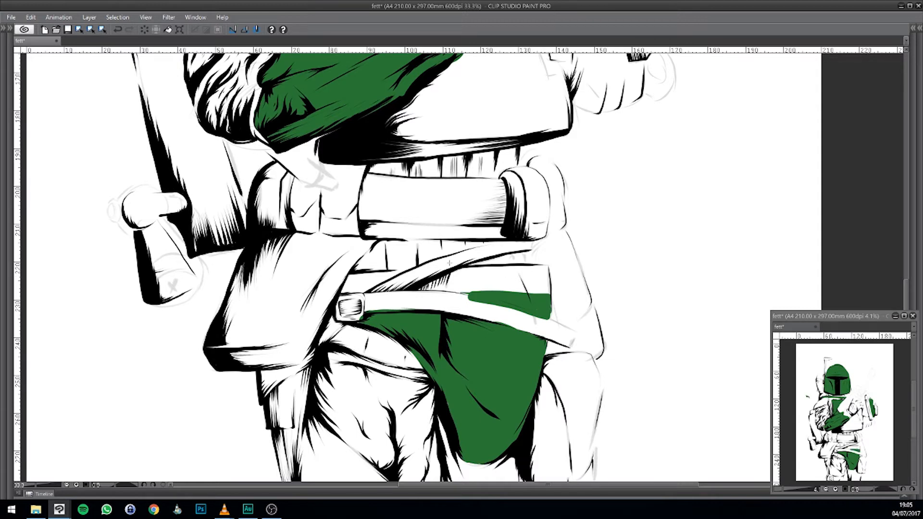
scroll(416, 283, down, 8)
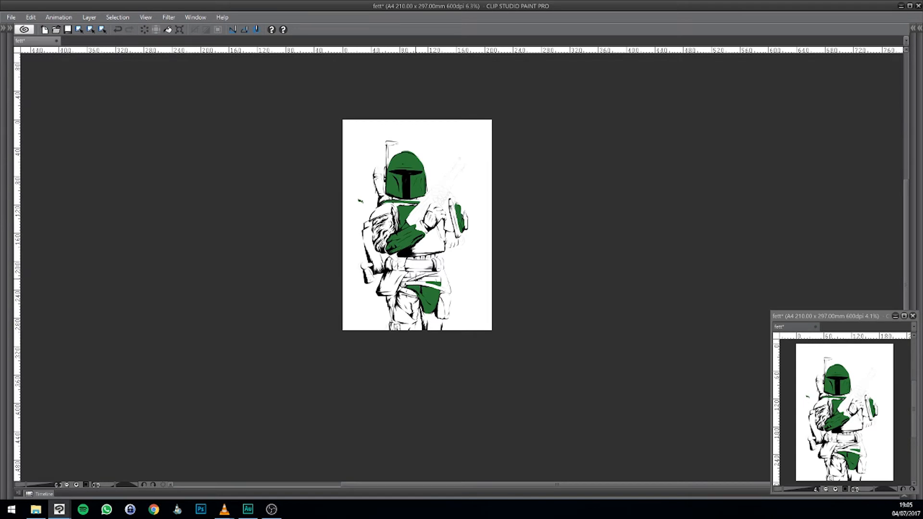
scroll(416, 282, up, 4)
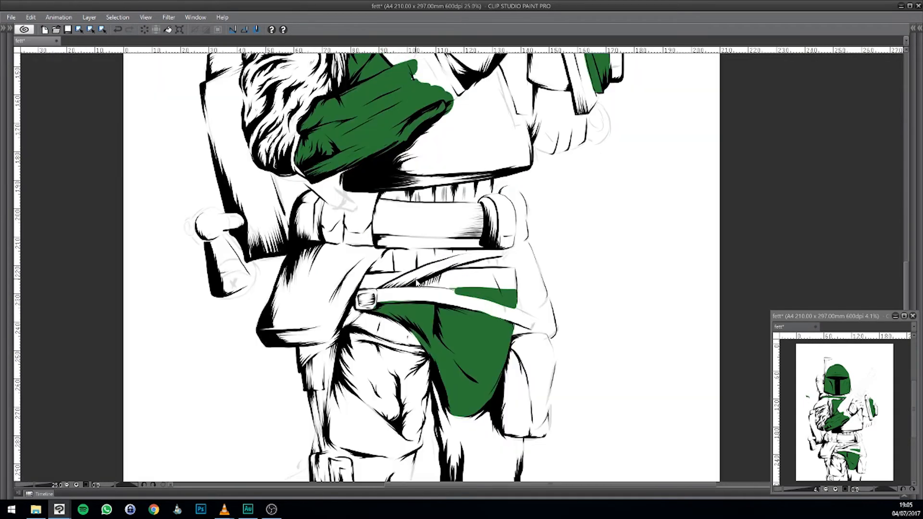
drag(503, 187, 496, 353)
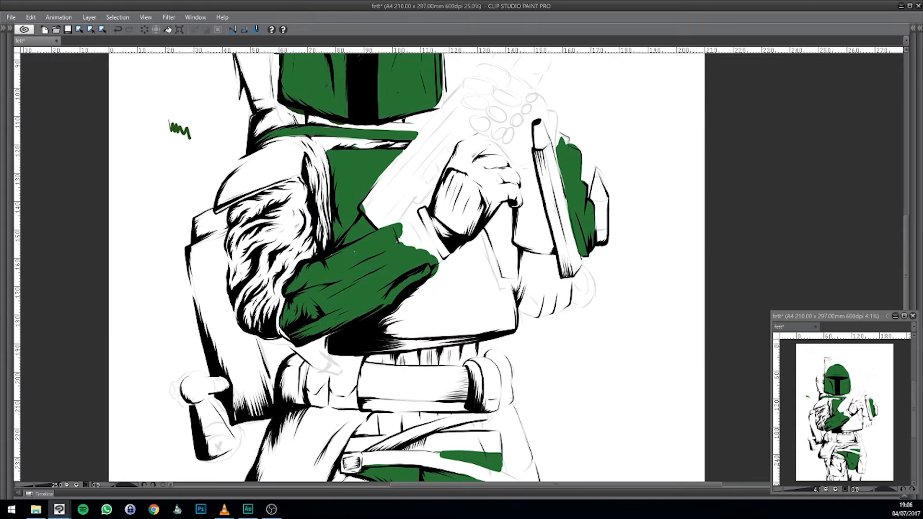
- Show the palettes again and shift the floating preview window to get at the layer list behind it
key(Tab)
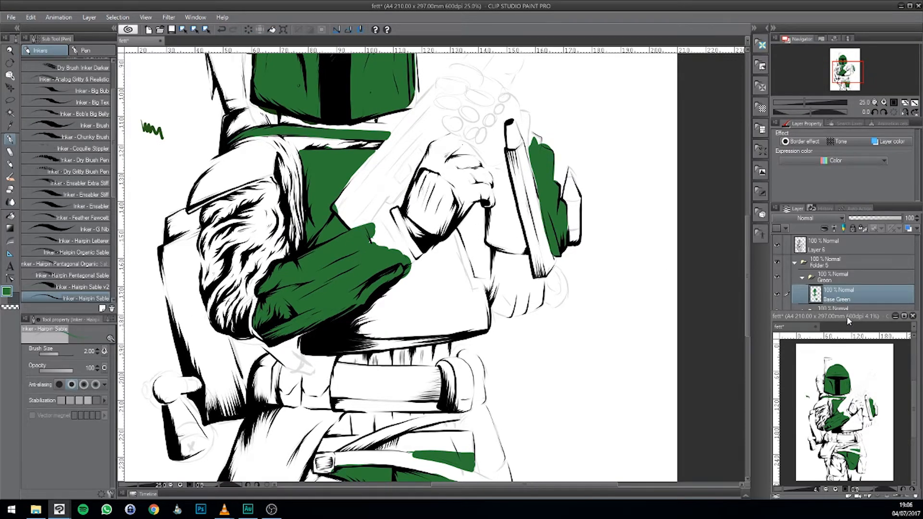
drag(841, 316, 845, 229)
click(802, 312)
click(834, 315)
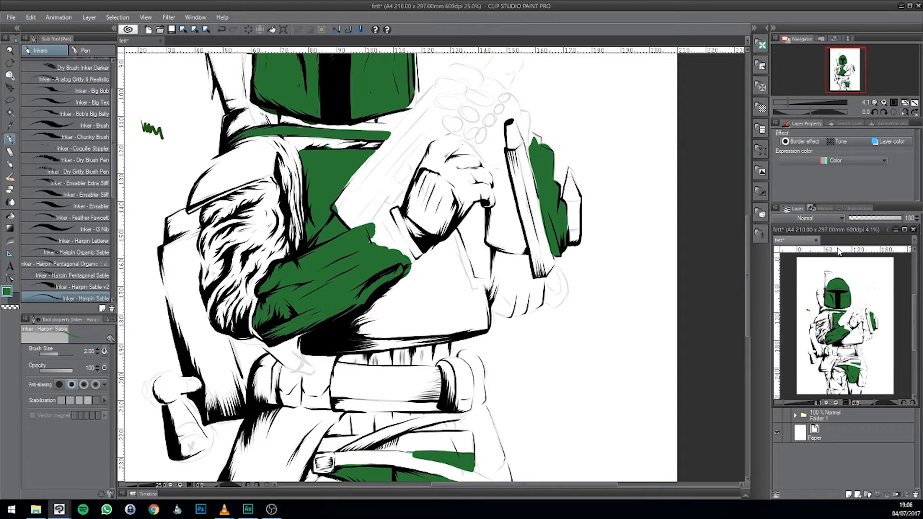
drag(829, 230, 822, 317)
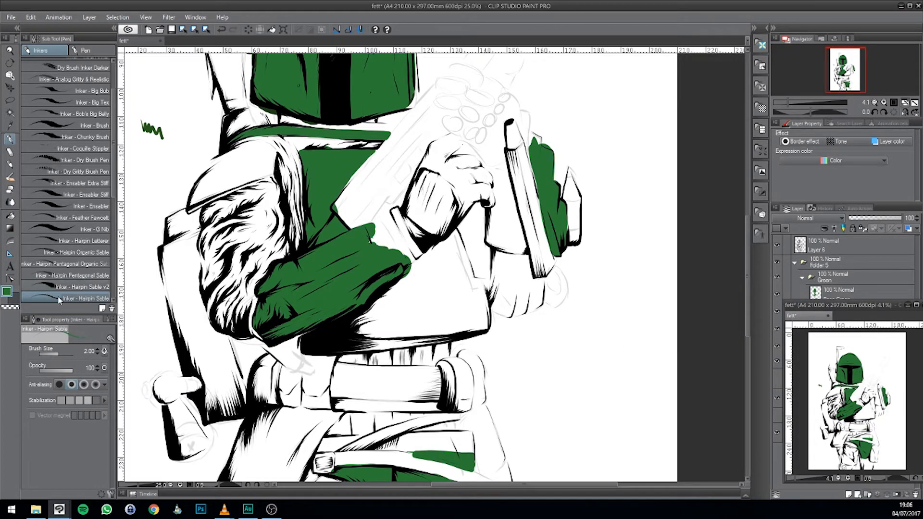
- Set the drawing colour to the light grey basic colour
click(7, 291)
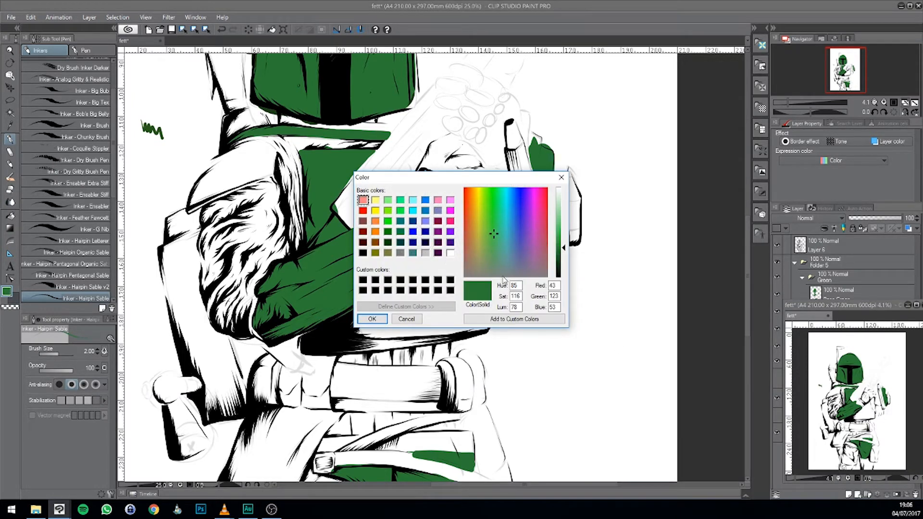
click(426, 252)
click(372, 318)
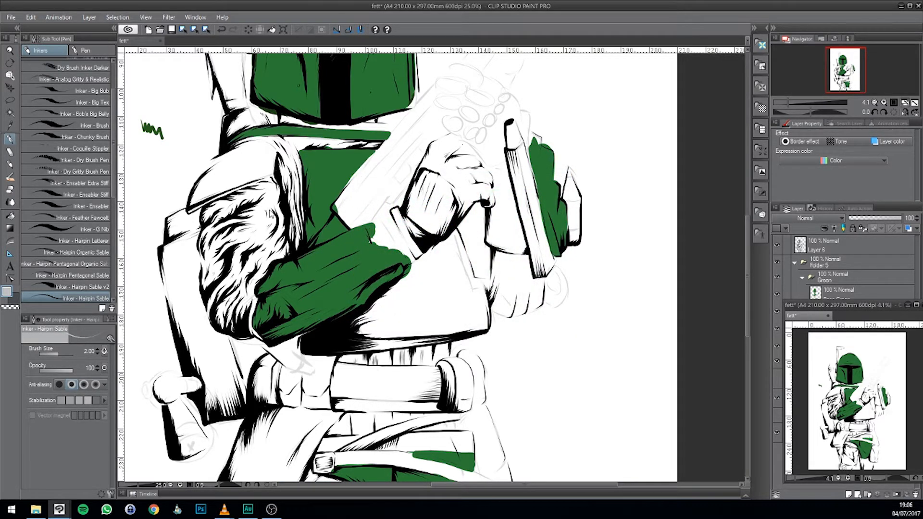
- Paint the creased upper sleeve between the shoulder plate and the green forearm light grey
mouse_move(269, 192)
mouse_down()
mouse_move(204, 221)
mouse_move(207, 254)
mouse_move(202, 229)
mouse_move(221, 325)
mouse_up()
drag(226, 293, 242, 236)
mouse_move(228, 269)
mouse_down()
mouse_move(224, 229)
mouse_move(216, 259)
mouse_up()
mouse_move(259, 214)
mouse_down()
mouse_move(234, 288)
mouse_move(253, 218)
mouse_up()
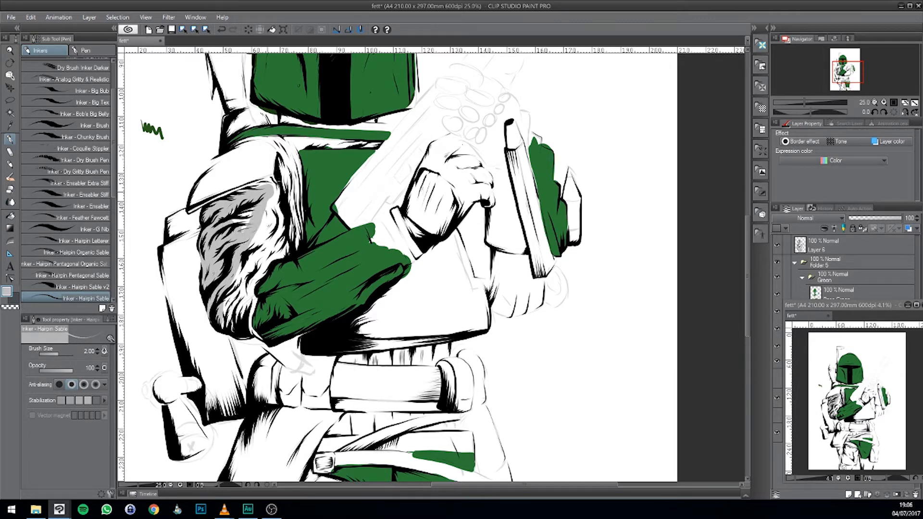
mouse_move(273, 178)
mouse_down()
mouse_move(223, 202)
mouse_move(274, 213)
mouse_move(283, 246)
mouse_move(247, 301)
mouse_move(248, 331)
mouse_move(260, 343)
mouse_up()
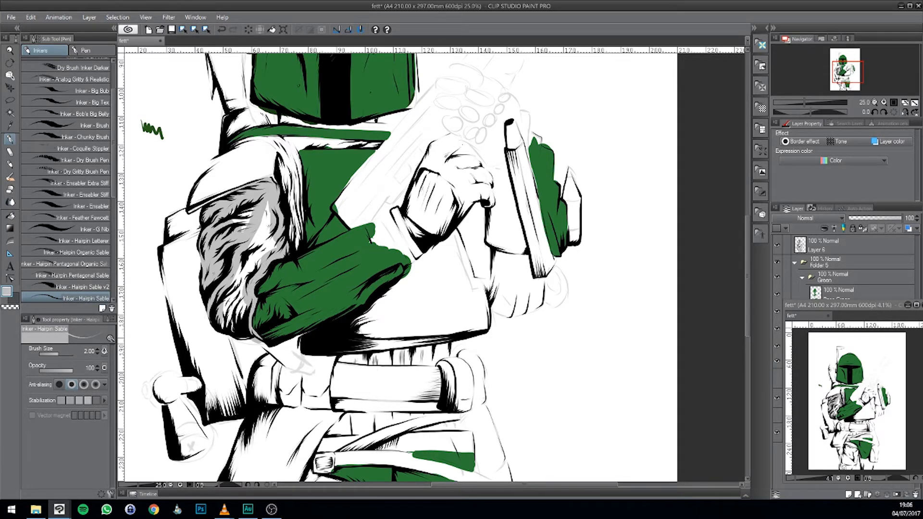
mouse_move(233, 308)
mouse_down()
mouse_move(226, 325)
mouse_move(249, 248)
mouse_move(241, 211)
mouse_move(271, 248)
mouse_move(257, 269)
mouse_move(257, 241)
mouse_up()
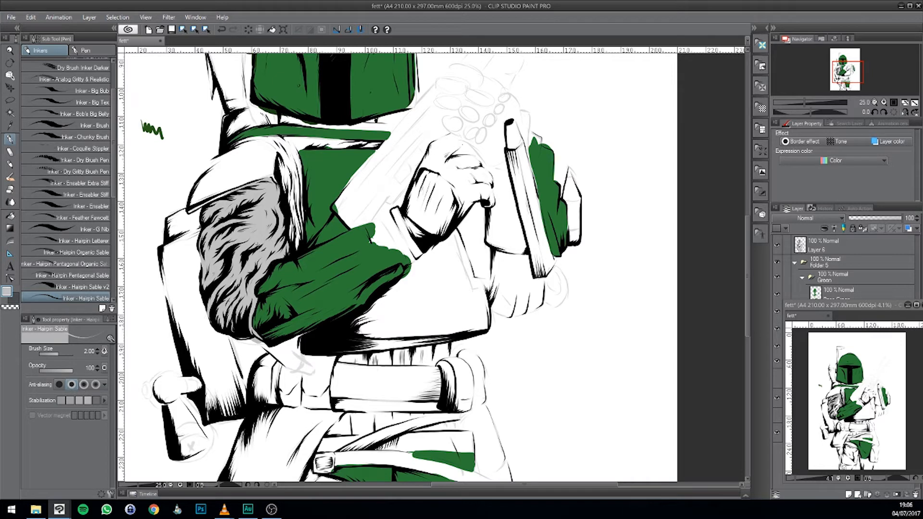
- Fill the large hip pouch and the creased trouser leg beneath it with light grey
scroll(399, 266, down, 5)
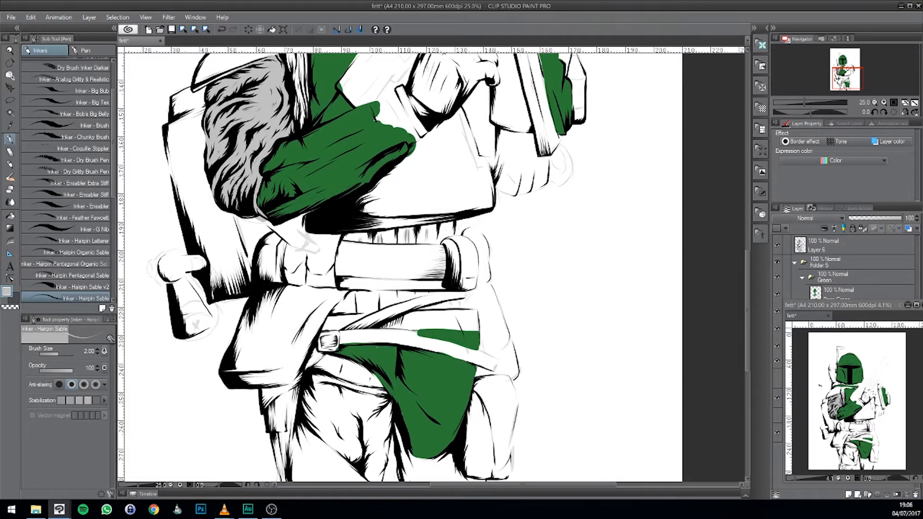
mouse_move(283, 309)
mouse_down()
mouse_move(263, 339)
mouse_move(243, 326)
mouse_move(233, 370)
mouse_move(283, 377)
mouse_move(310, 327)
mouse_move(344, 293)
mouse_move(264, 297)
mouse_move(253, 367)
mouse_move(293, 310)
mouse_move(322, 302)
mouse_move(329, 313)
mouse_move(287, 356)
mouse_move(289, 329)
mouse_move(299, 341)
mouse_up()
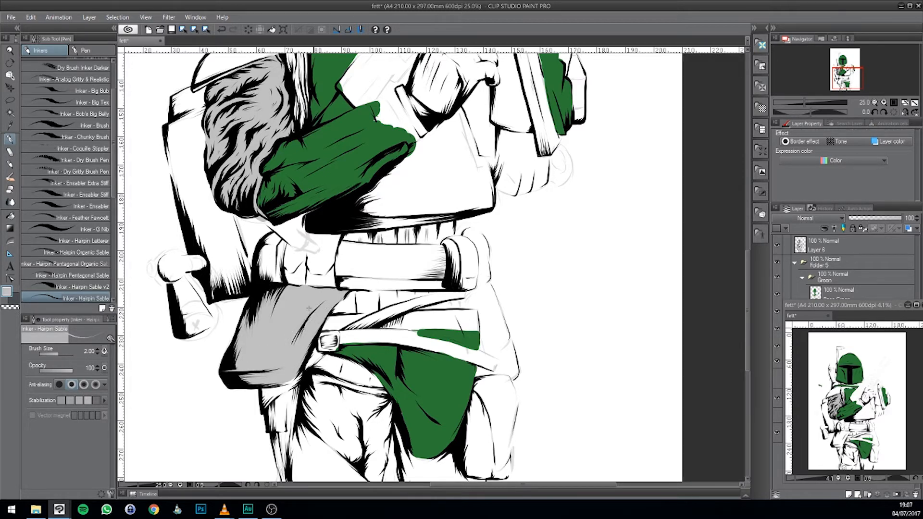
drag(331, 408, 305, 305)
drag(325, 380, 293, 315)
mouse_move(260, 230)
mouse_down()
mouse_move(241, 304)
mouse_move(248, 315)
mouse_move(267, 315)
mouse_move(269, 349)
mouse_move(286, 363)
mouse_move(316, 318)
mouse_move(322, 245)
mouse_move(317, 228)
mouse_move(266, 216)
mouse_move(272, 188)
mouse_move(303, 200)
mouse_move(295, 271)
mouse_move(273, 269)
mouse_move(243, 300)
mouse_up()
mouse_move(252, 235)
mouse_down()
mouse_move(271, 208)
mouse_move(300, 208)
mouse_move(274, 197)
mouse_move(253, 279)
mouse_move(254, 304)
mouse_move(271, 313)
mouse_move(252, 313)
mouse_up()
mouse_move(273, 282)
mouse_down()
mouse_move(290, 293)
mouse_move(302, 289)
mouse_move(313, 257)
mouse_move(312, 237)
mouse_move(280, 224)
mouse_up()
mouse_move(261, 275)
mouse_down()
mouse_move(284, 255)
mouse_move(294, 269)
mouse_move(306, 234)
mouse_up()
drag(287, 264, 371, 186)
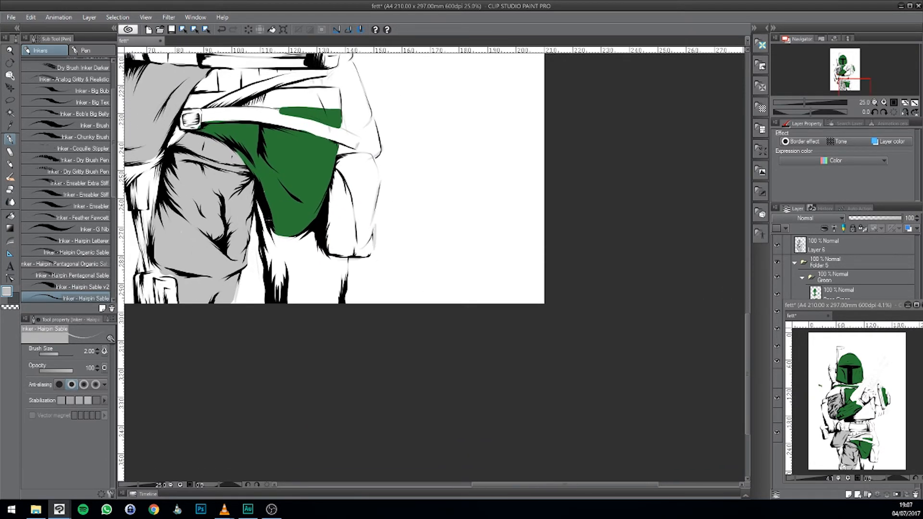
- Paint the other trouser leg and the side pouch beside the green cloth flap light grey
mouse_move(264, 207)
mouse_down()
mouse_move(279, 298)
mouse_move(288, 307)
mouse_move(272, 236)
mouse_move(293, 244)
mouse_move(315, 233)
mouse_move(287, 262)
mouse_move(299, 302)
mouse_move(331, 250)
mouse_move(324, 318)
mouse_move(337, 315)
mouse_up()
mouse_move(329, 240)
mouse_down()
mouse_move(340, 175)
mouse_move(360, 156)
mouse_move(368, 252)
mouse_move(333, 247)
mouse_move(350, 172)
mouse_move(360, 231)
mouse_move(362, 200)
mouse_up()
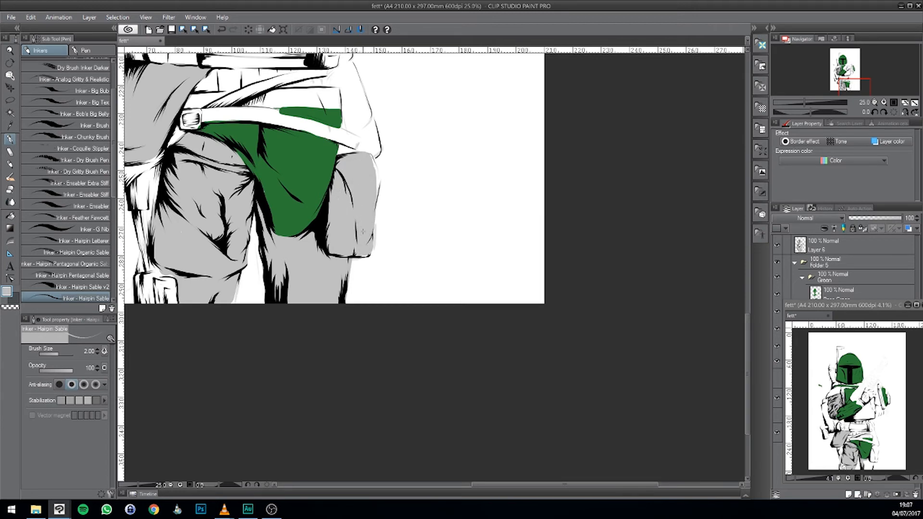
- Move the floating preview window clear of the layer list and make the faint 14% sketch layer, Layer 1, visible
drag(364, 250, 368, 254)
drag(806, 307, 641, 245)
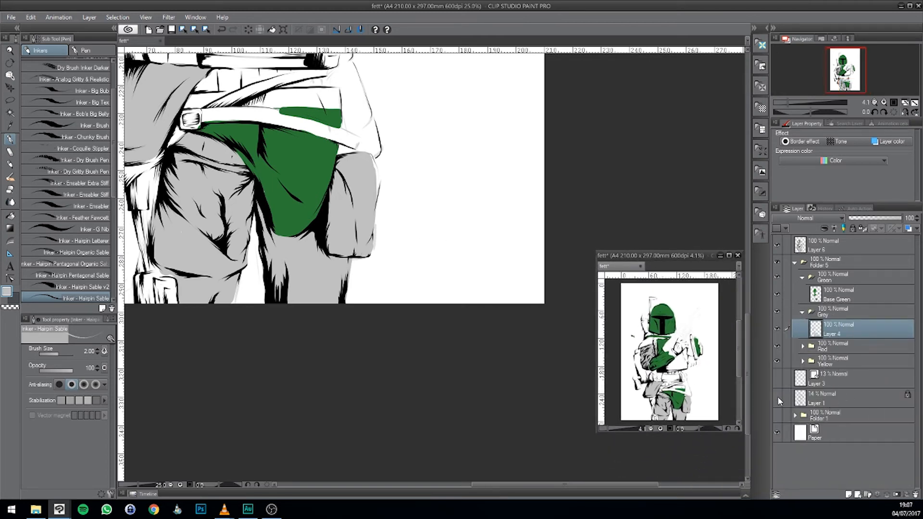
drag(435, 236, 453, 416)
scroll(453, 416, down, 1)
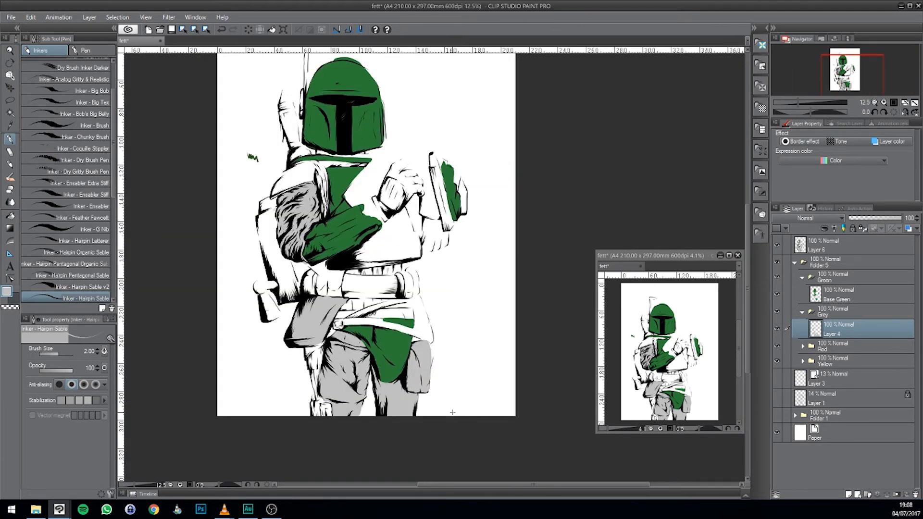
click(776, 397)
click(777, 397)
drag(461, 267, 457, 302)
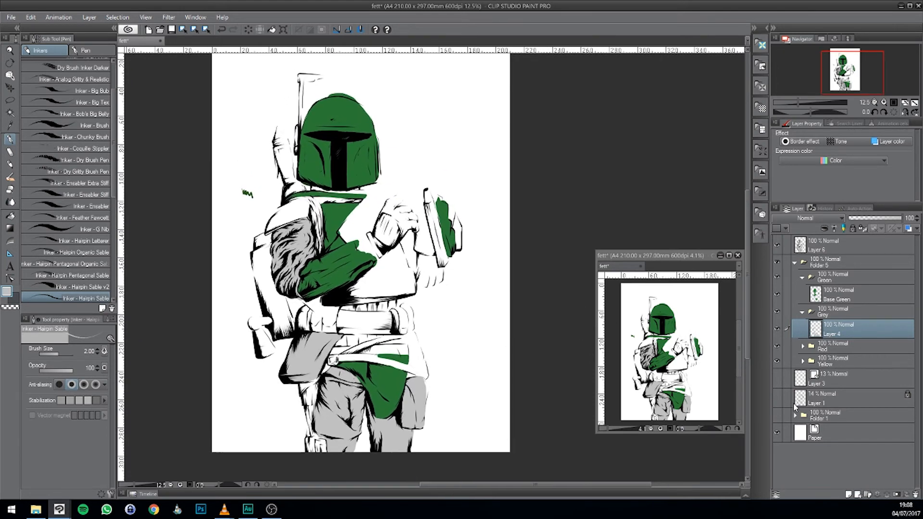
click(776, 399)
- Fill the outer hip area between the belt and the side pouch with light grey, leaving the diagonal strap white
key(ctrl+plus)
key(ctrl+plus)
key(ctrl+plus)
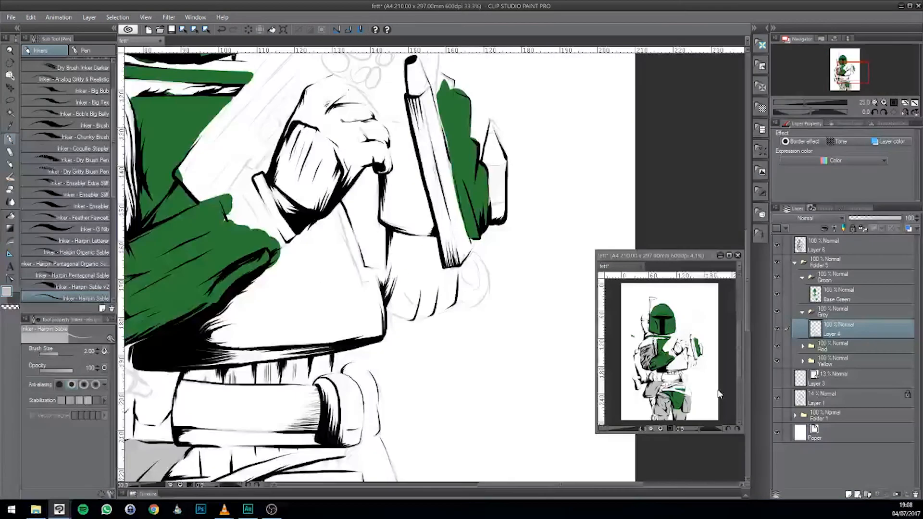
drag(488, 397, 467, 109)
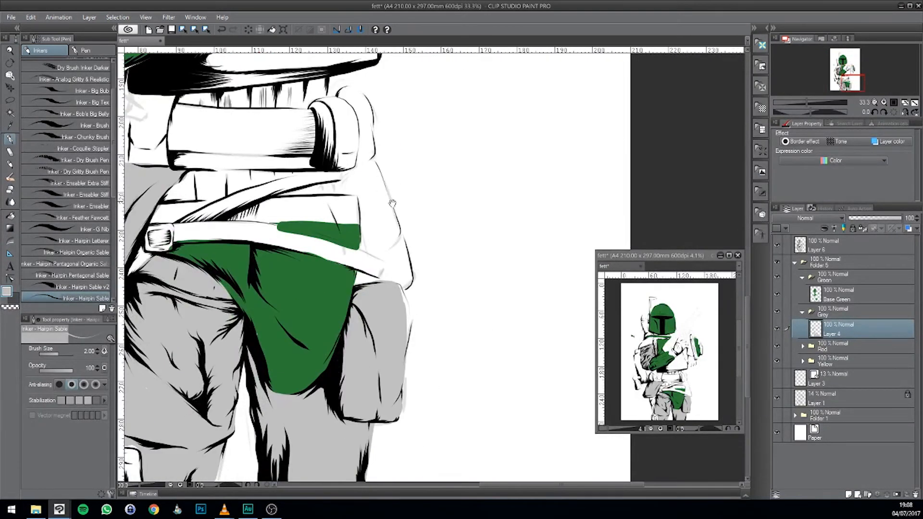
mouse_move(374, 198)
mouse_down()
mouse_move(376, 212)
mouse_move(418, 212)
mouse_move(409, 260)
mouse_move(438, 288)
mouse_move(430, 298)
mouse_move(412, 295)
mouse_move(452, 308)
mouse_move(446, 294)
mouse_move(445, 433)
mouse_up()
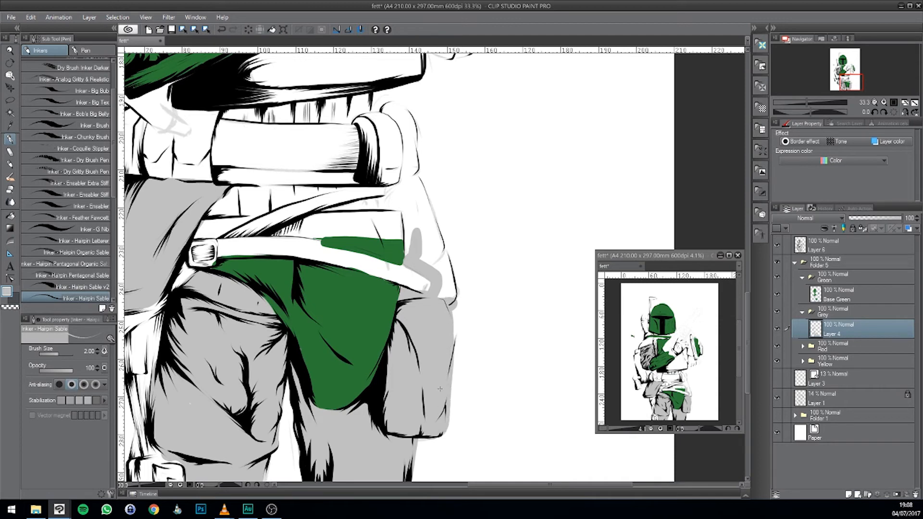
mouse_move(416, 177)
mouse_down()
mouse_move(442, 257)
mouse_move(421, 259)
mouse_move(406, 220)
mouse_move(409, 182)
mouse_move(421, 230)
mouse_move(440, 254)
mouse_move(449, 294)
mouse_move(439, 294)
mouse_move(455, 283)
mouse_move(434, 302)
mouse_up()
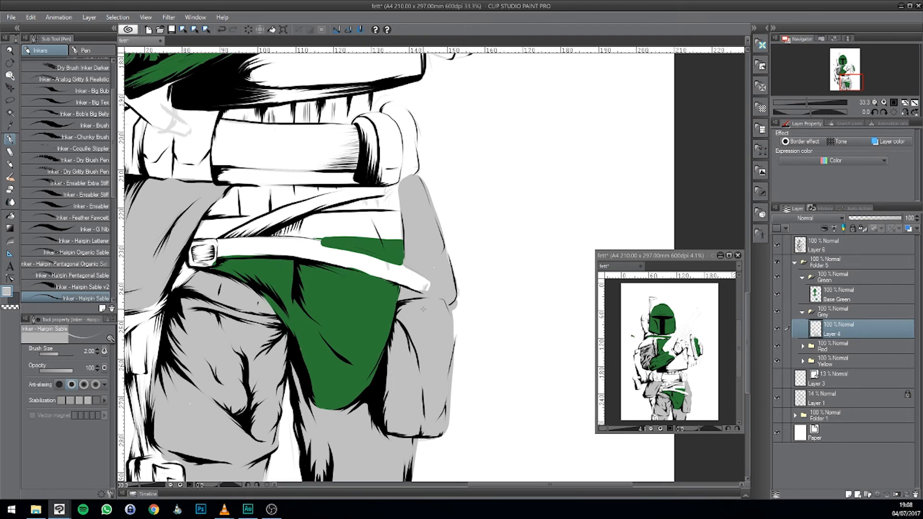
- Paint the lower gloved hand beneath the wrist gauntlet light grey
mouse_move(449, 265)
mouse_down()
mouse_move(490, 267)
mouse_move(504, 292)
mouse_move(358, 489)
mouse_up()
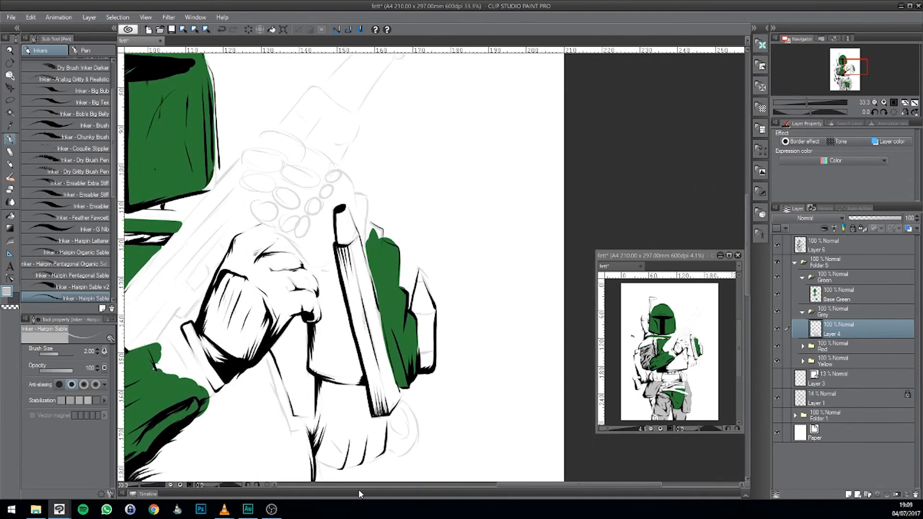
key(ctrl+minus)
key(ctrl+minus)
key(ctrl+minus)
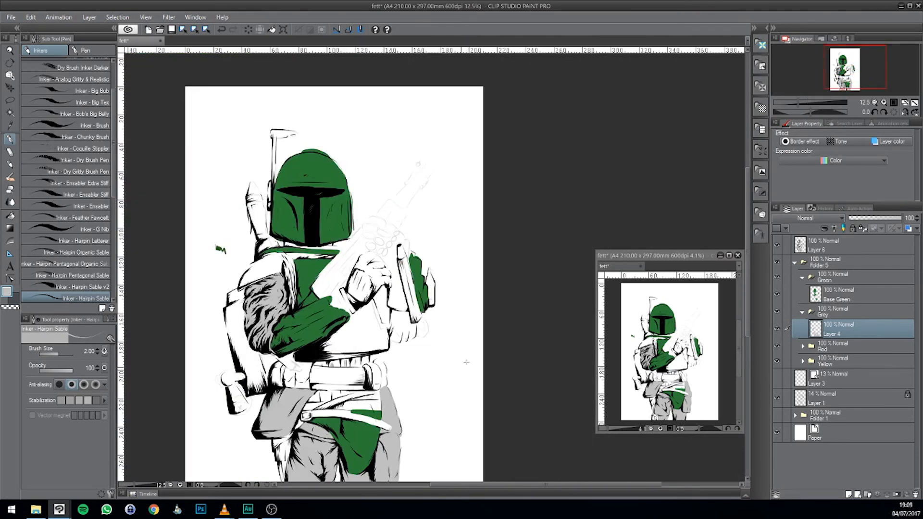
scroll(466, 361, down, 3)
key(ctrl+plus)
key(ctrl+plus)
key(ctrl+plus)
mouse_move(423, 181)
mouse_down()
mouse_move(379, 330)
mouse_move(365, 432)
mouse_move(386, 305)
mouse_up()
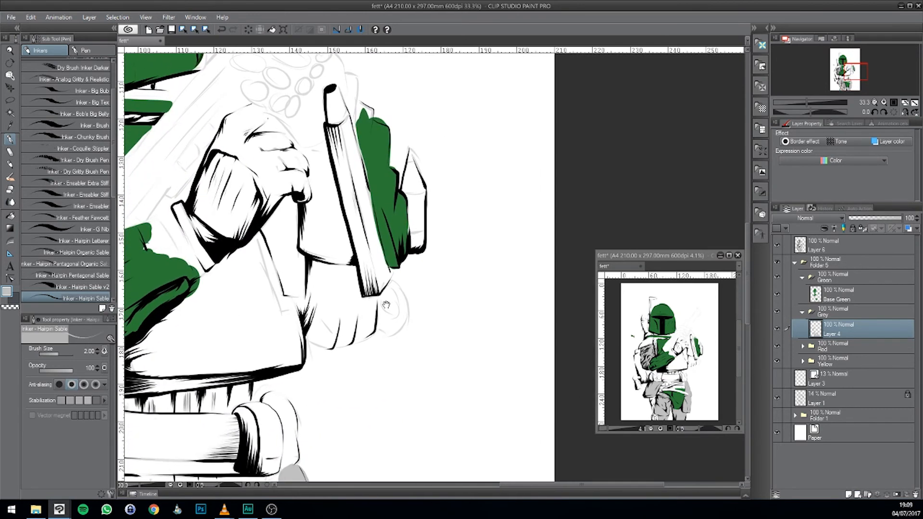
mouse_move(315, 264)
mouse_down()
mouse_move(308, 321)
mouse_move(321, 343)
mouse_move(351, 340)
mouse_move(367, 324)
mouse_move(372, 297)
mouse_up()
drag(347, 339, 329, 346)
mouse_move(362, 291)
mouse_down()
mouse_move(337, 318)
mouse_move(310, 260)
mouse_move(349, 270)
mouse_move(327, 317)
mouse_move(323, 293)
mouse_move(340, 273)
mouse_move(360, 288)
mouse_move(364, 315)
mouse_move(344, 329)
mouse_move(336, 323)
mouse_move(379, 327)
mouse_up()
- Hide the palettes and paint the fingers and back of the raised hand holding the rifle light grey
key(Tab)
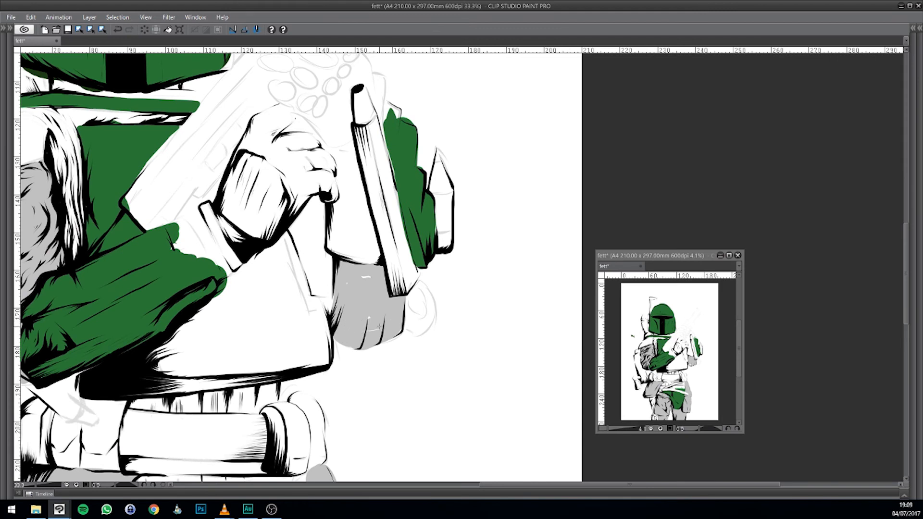
scroll(268, 201, up, 4)
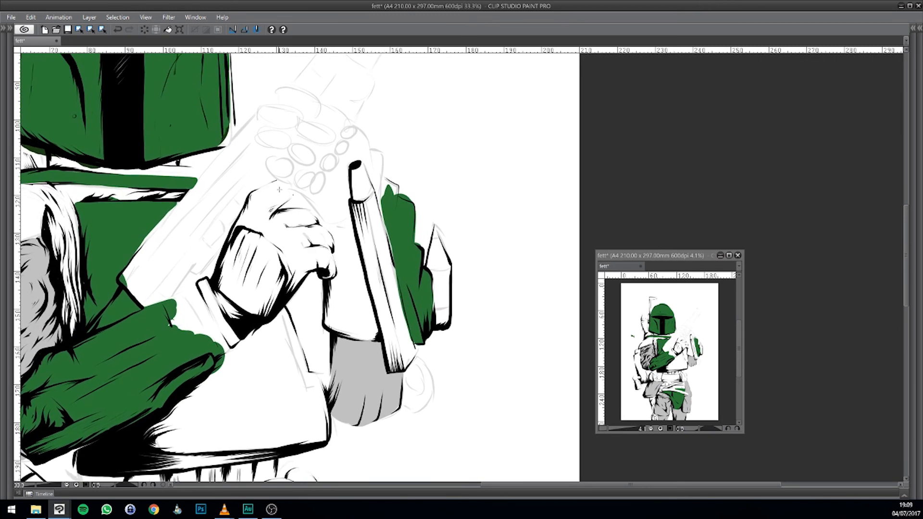
drag(267, 193, 235, 234)
mouse_move(255, 220)
mouse_down()
mouse_move(310, 219)
mouse_move(322, 235)
mouse_move(329, 277)
mouse_move(307, 263)
mouse_move(288, 291)
mouse_move(296, 269)
mouse_move(262, 226)
mouse_move(296, 236)
mouse_move(287, 238)
mouse_move(313, 262)
mouse_up()
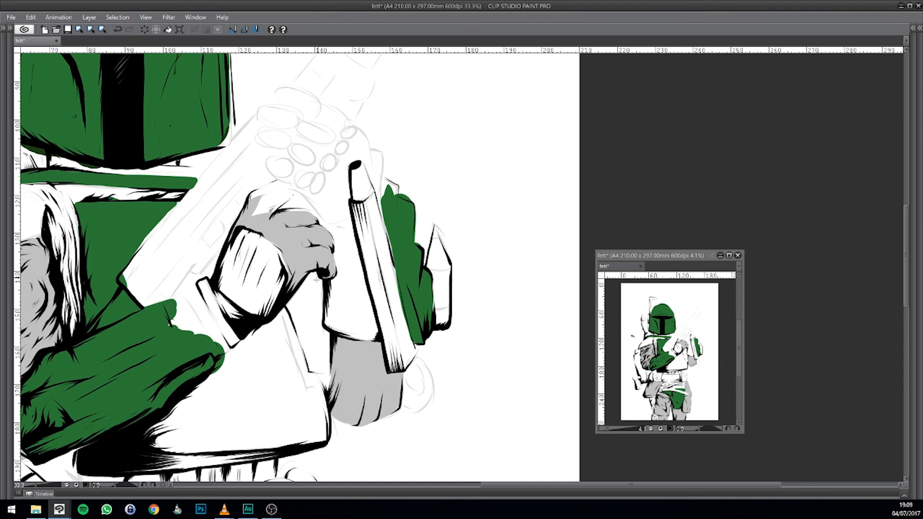
scroll(317, 283, up, 1)
scroll(317, 283, down, 1)
scroll(317, 283, down, 3)
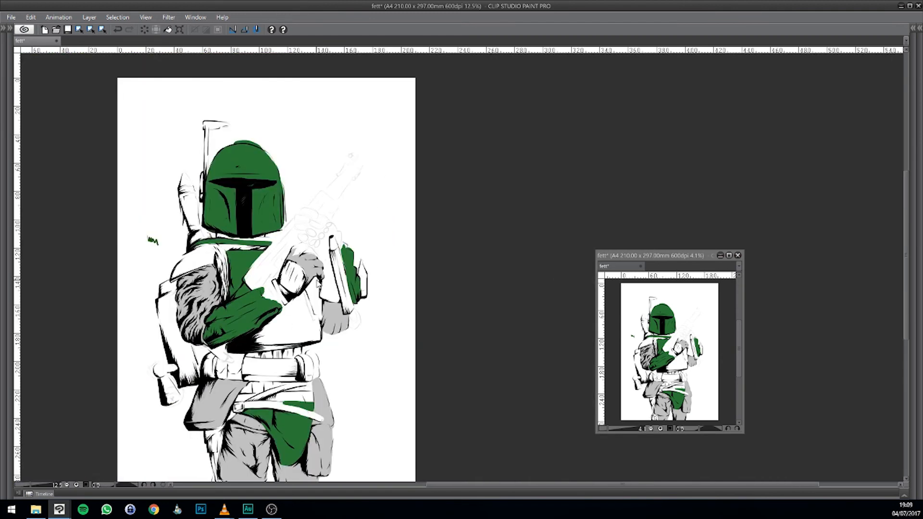
drag(364, 281, 401, 289)
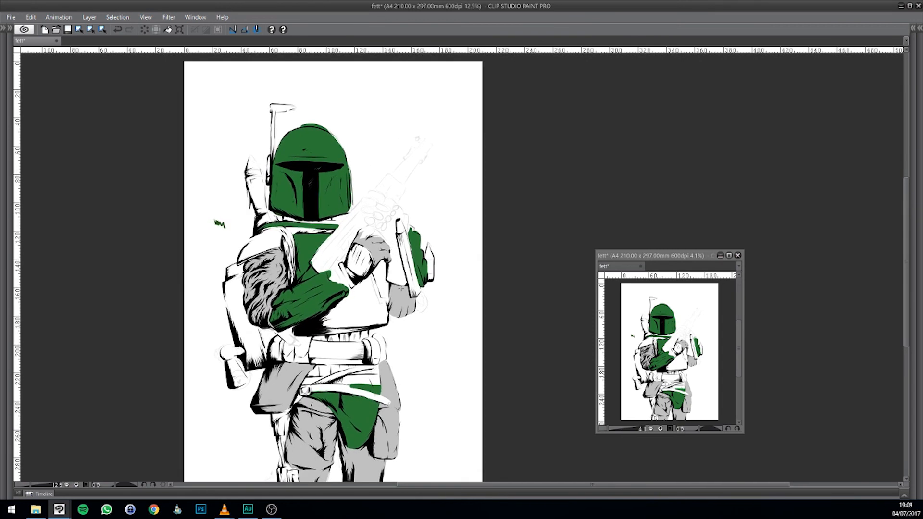
key(alt+Tab)
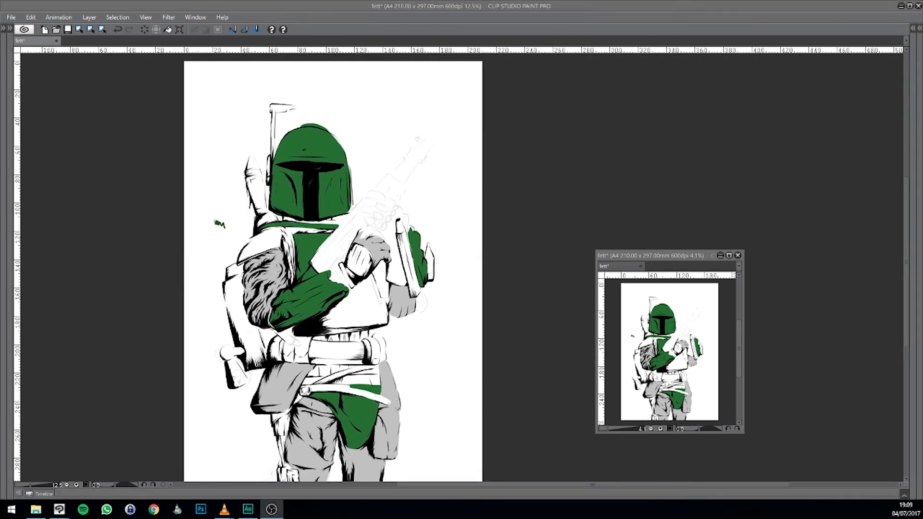